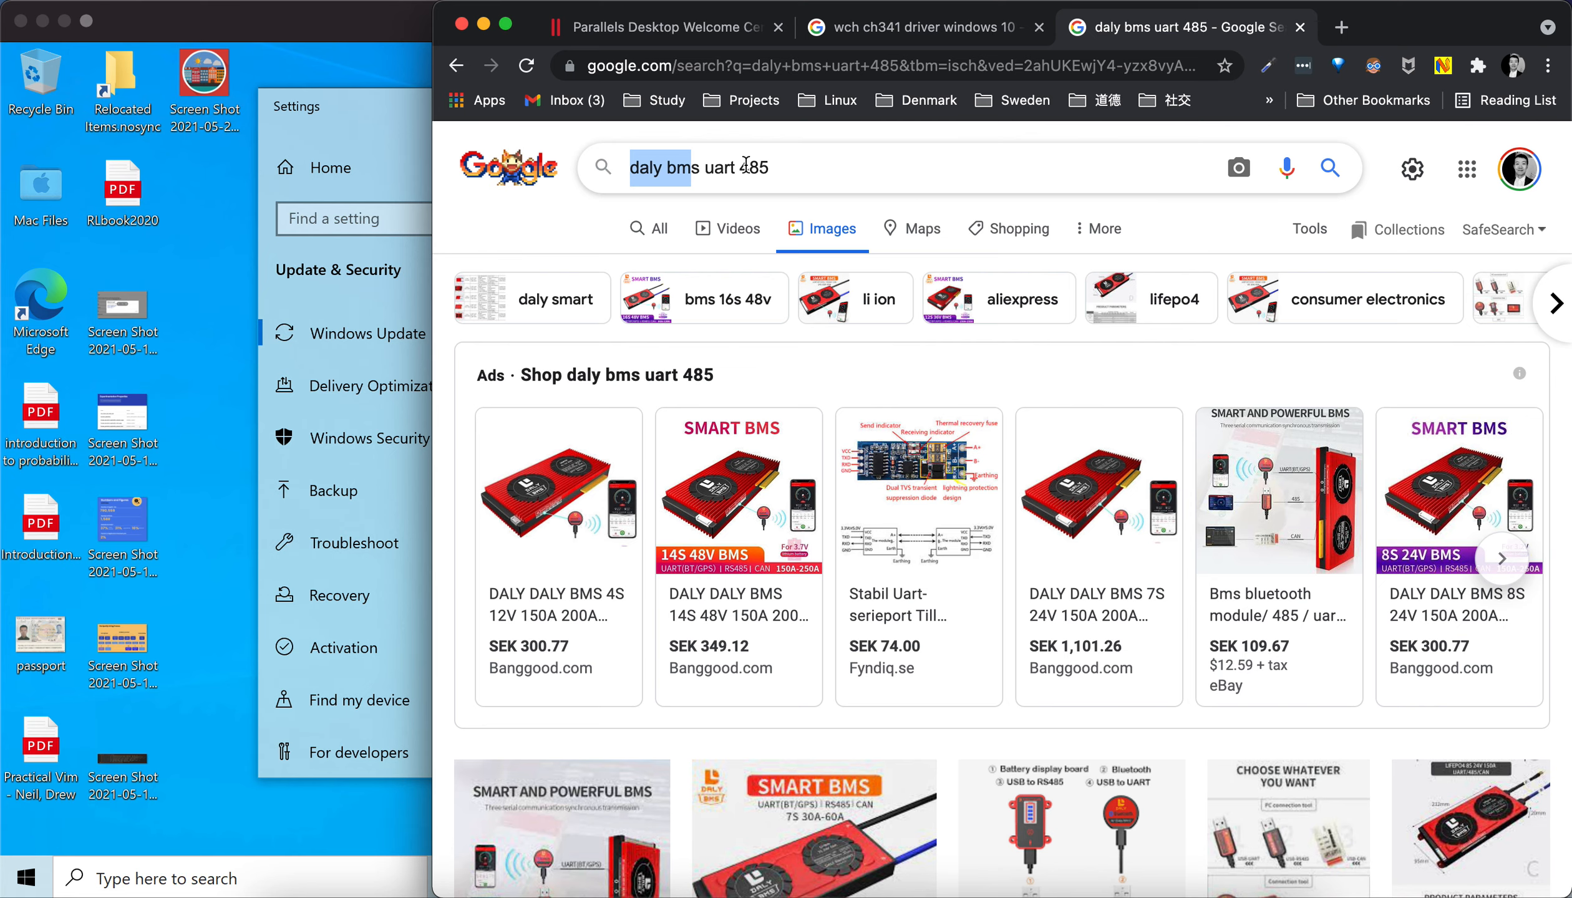
Look through the image results for "daly bms uart 485" to examine the BMS USB adapter cables
click(798, 172)
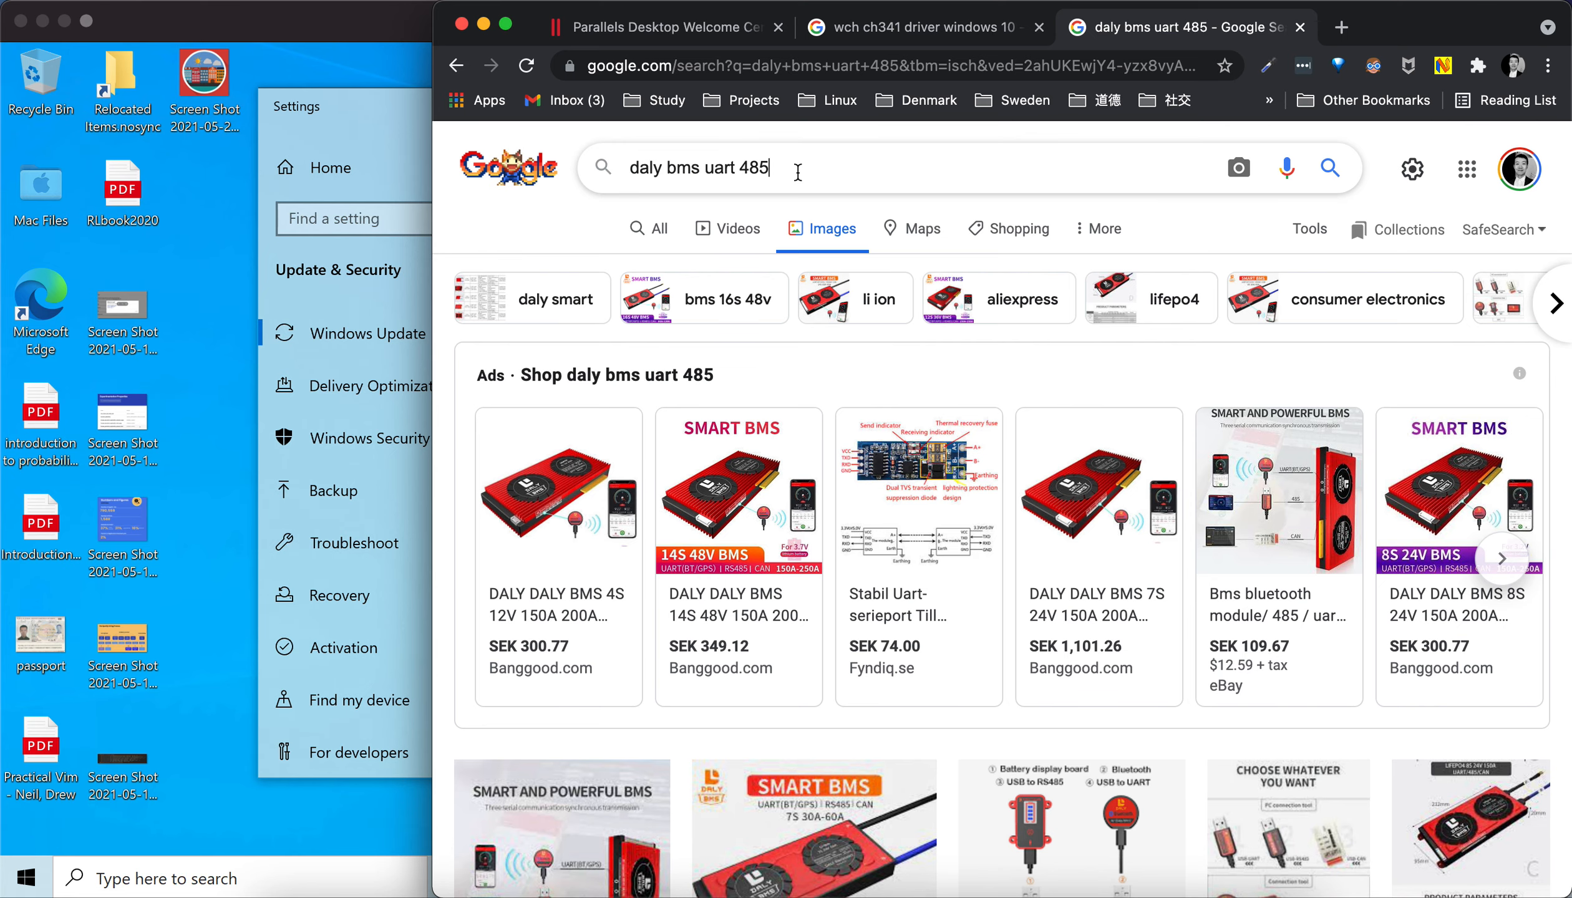
scroll(918, 374, down, 5)
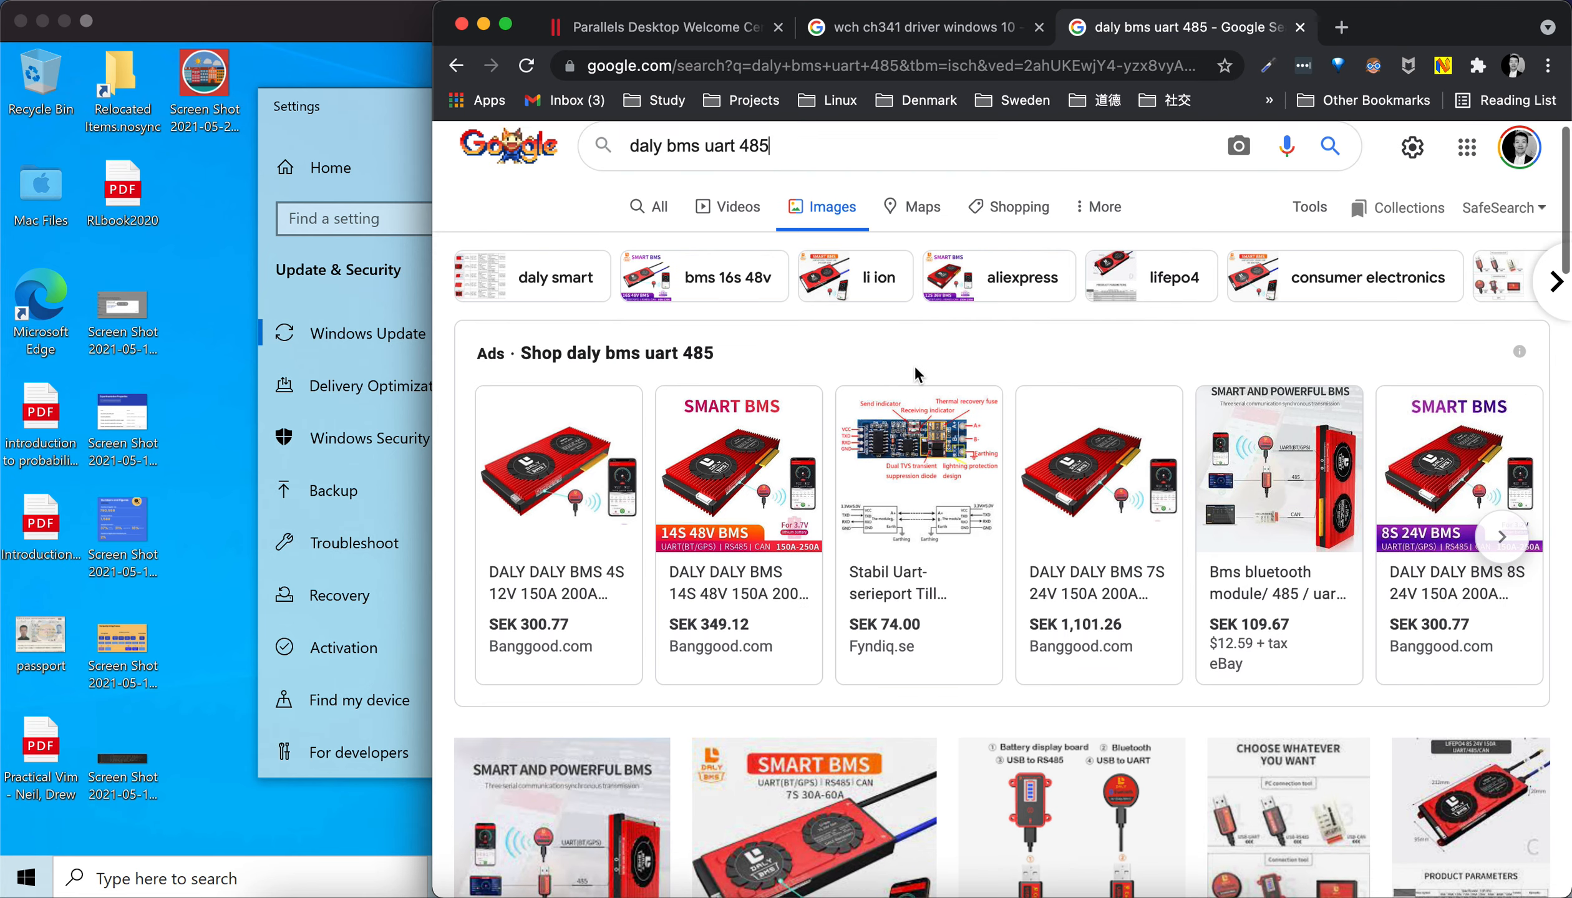
scroll(917, 374, down, 3)
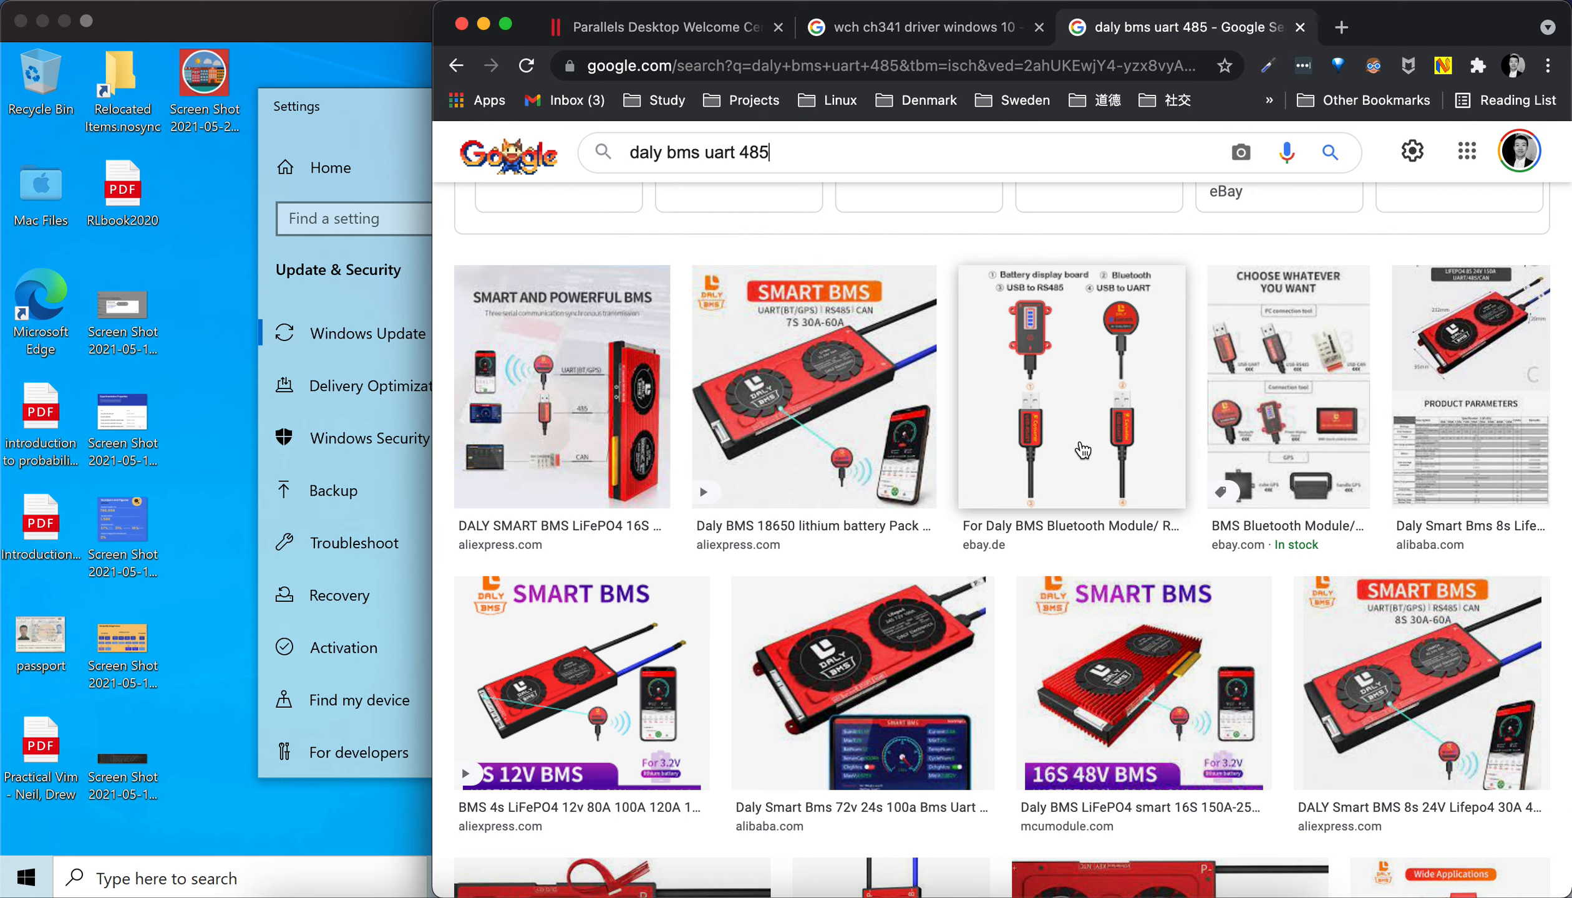
scroll(1083, 450, up, 10)
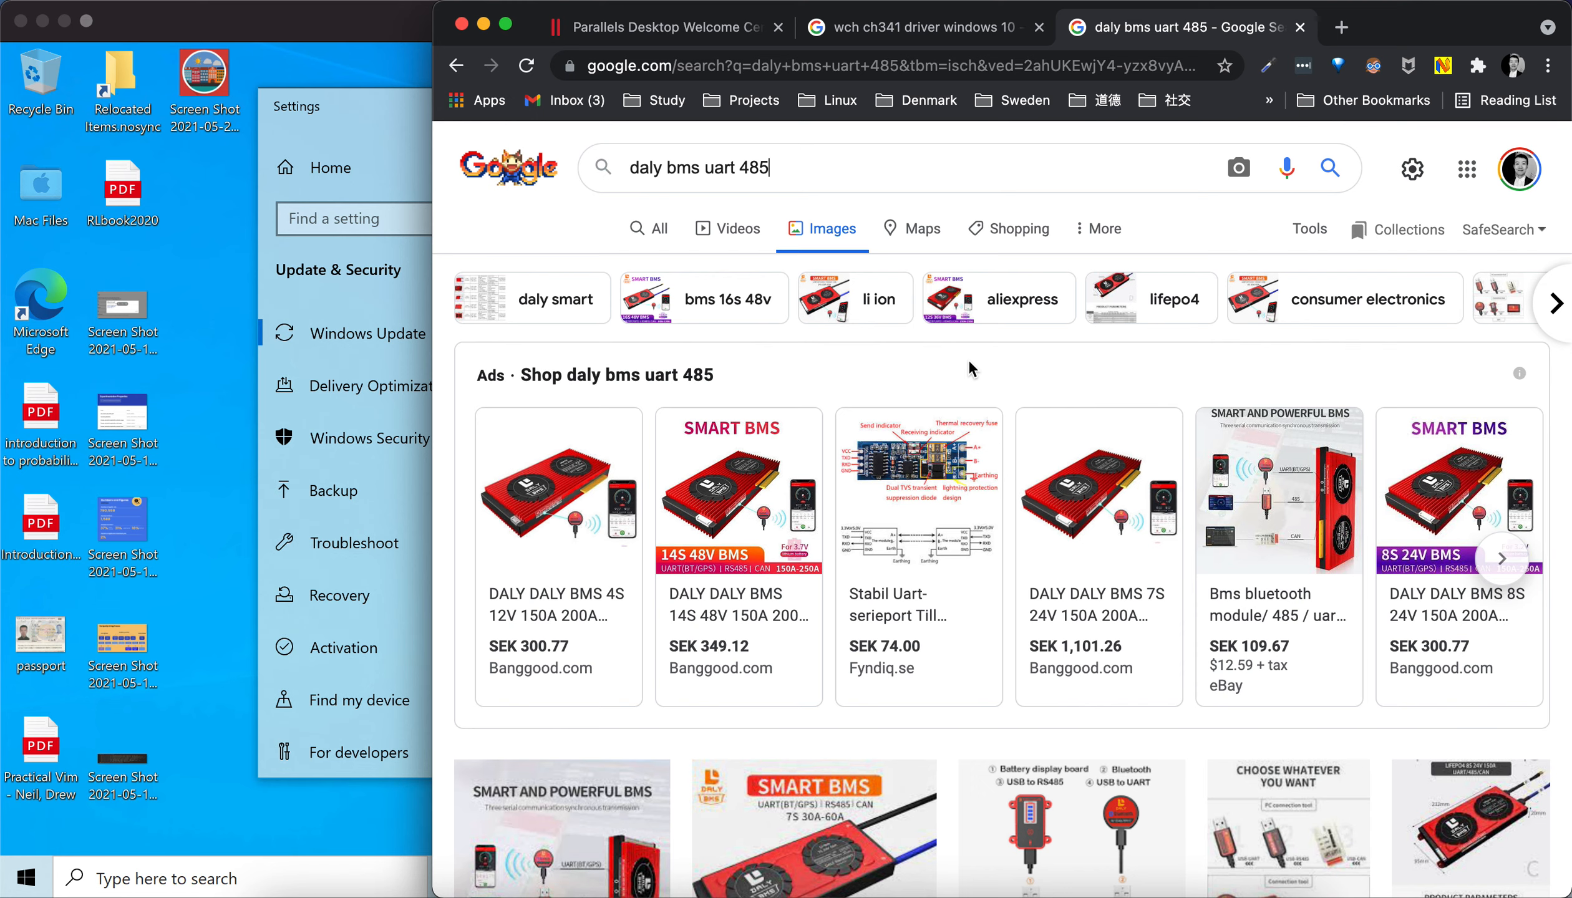
Bring up the Parallels Desktop welcome page and hide the browser's bookmarks bar
click(705, 31)
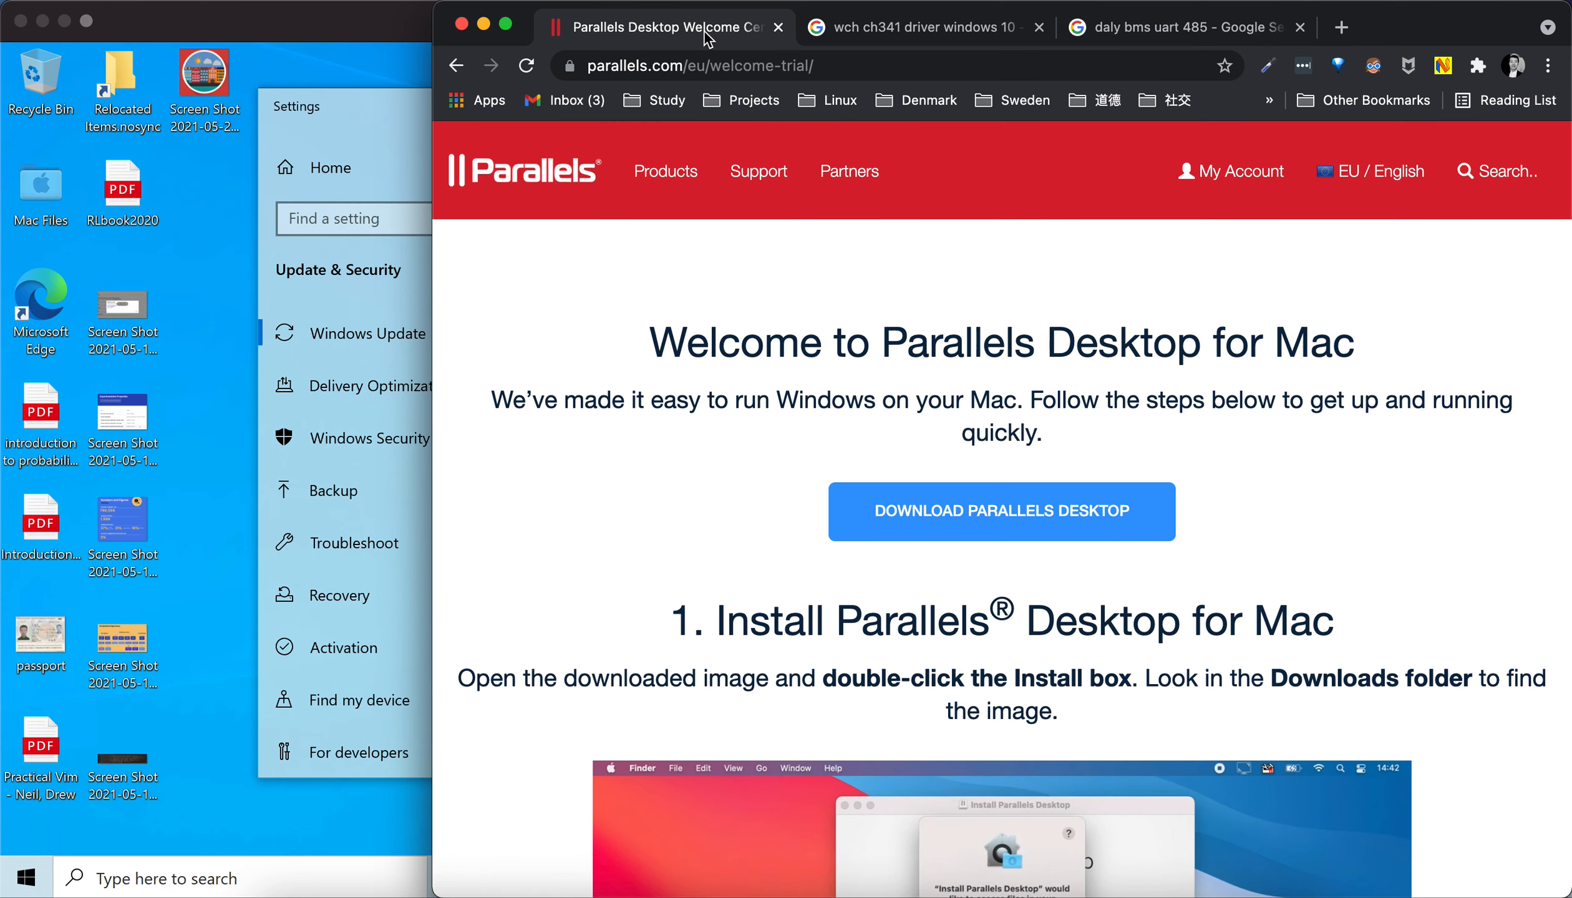
scroll(764, 293, down, 3)
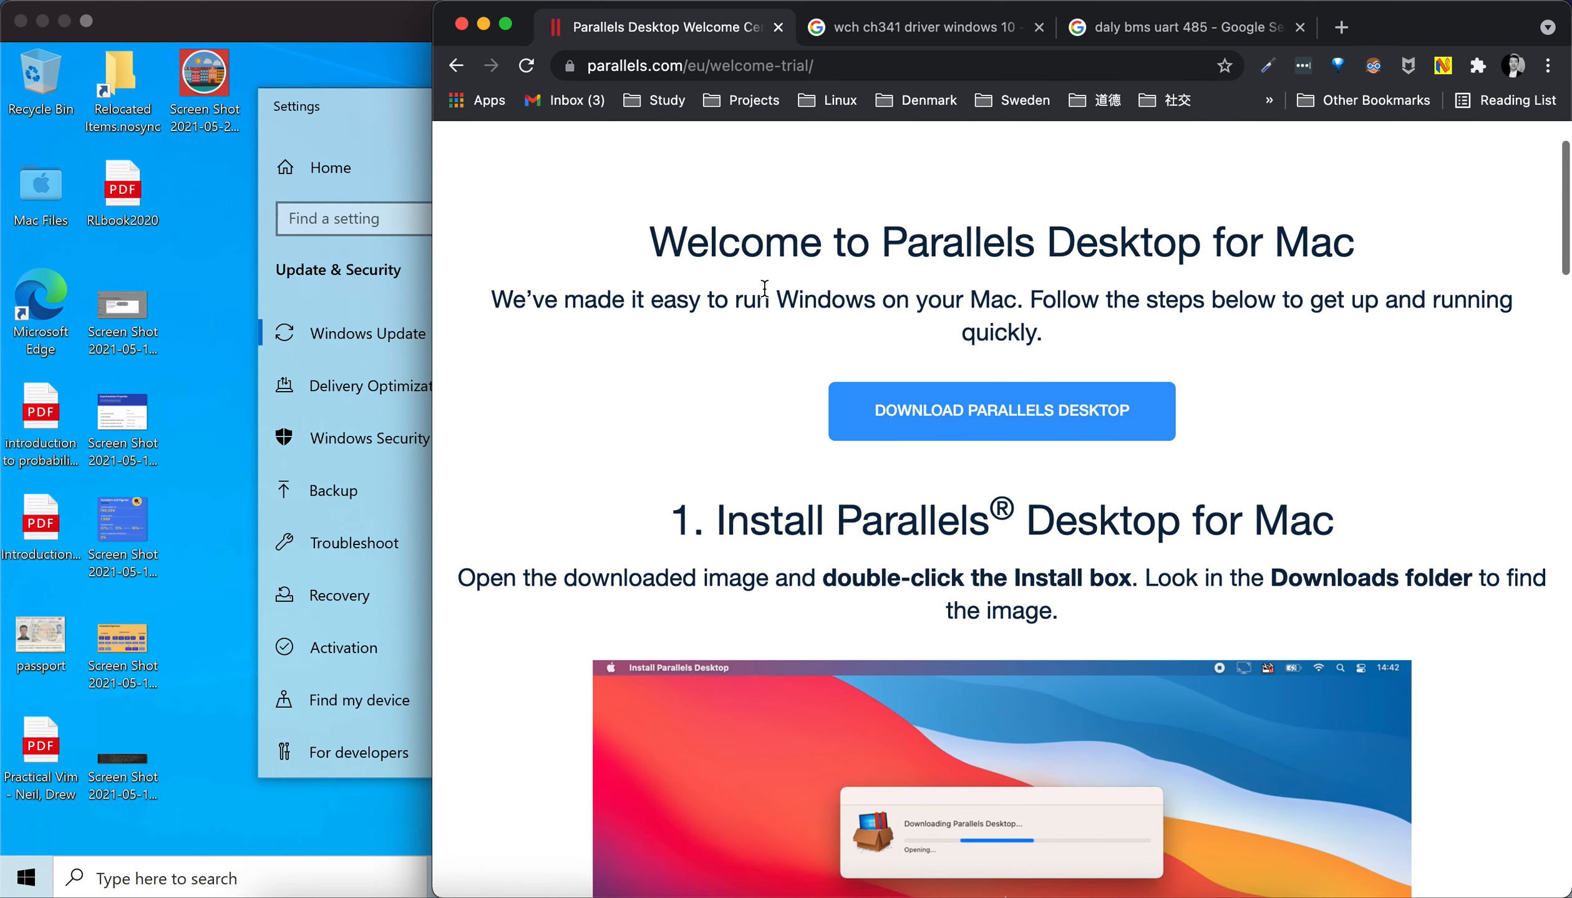
scroll(764, 289, down, 1)
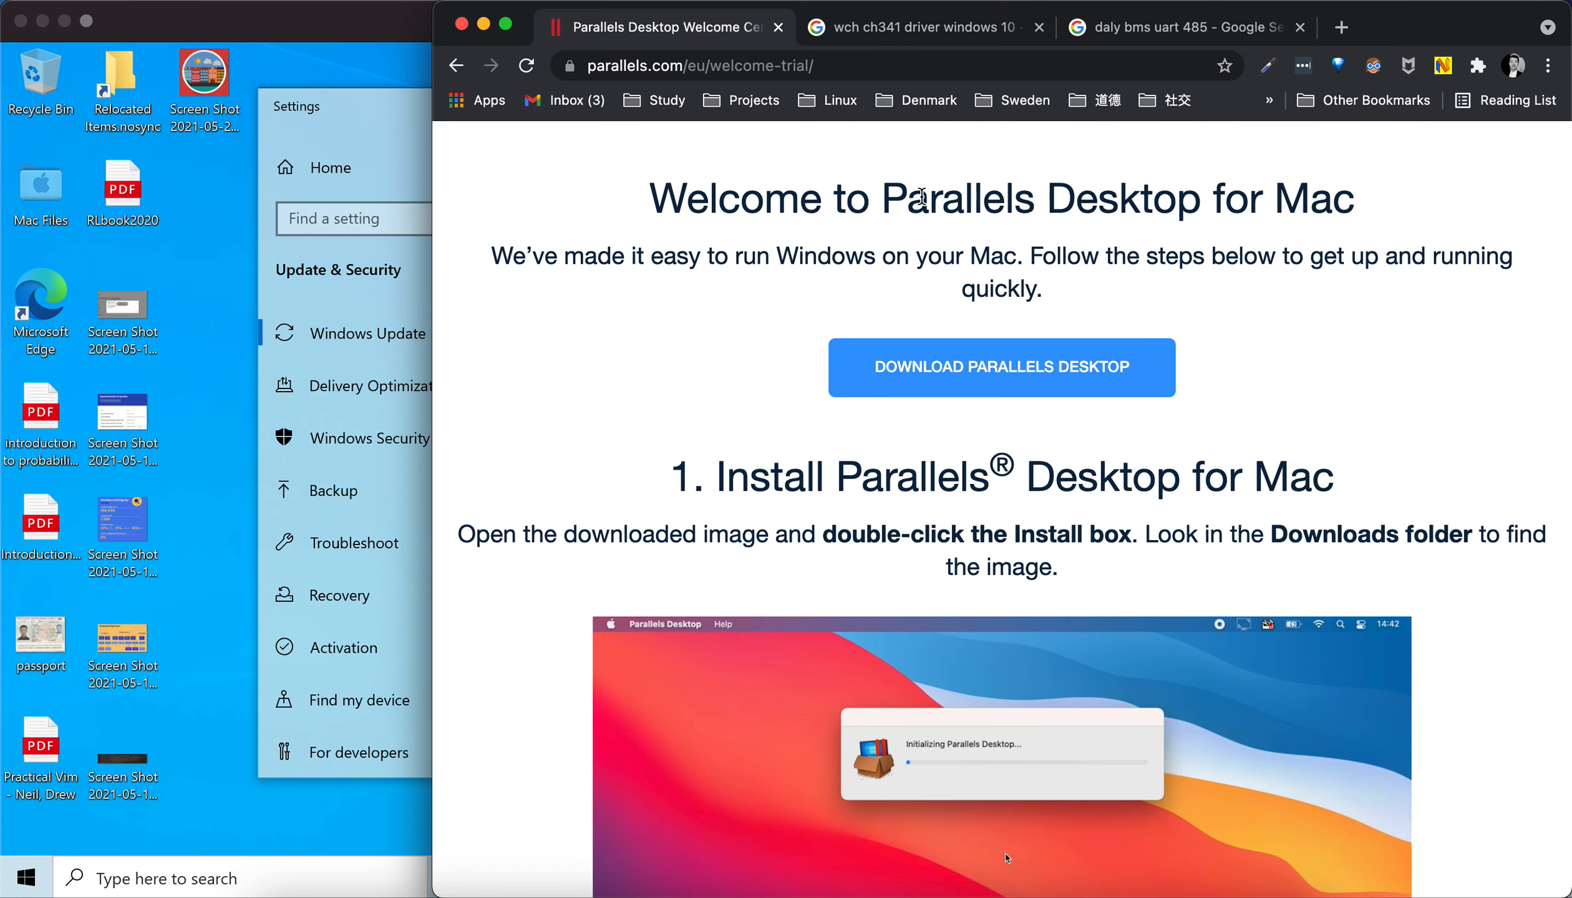
scroll(1073, 215, down, 1)
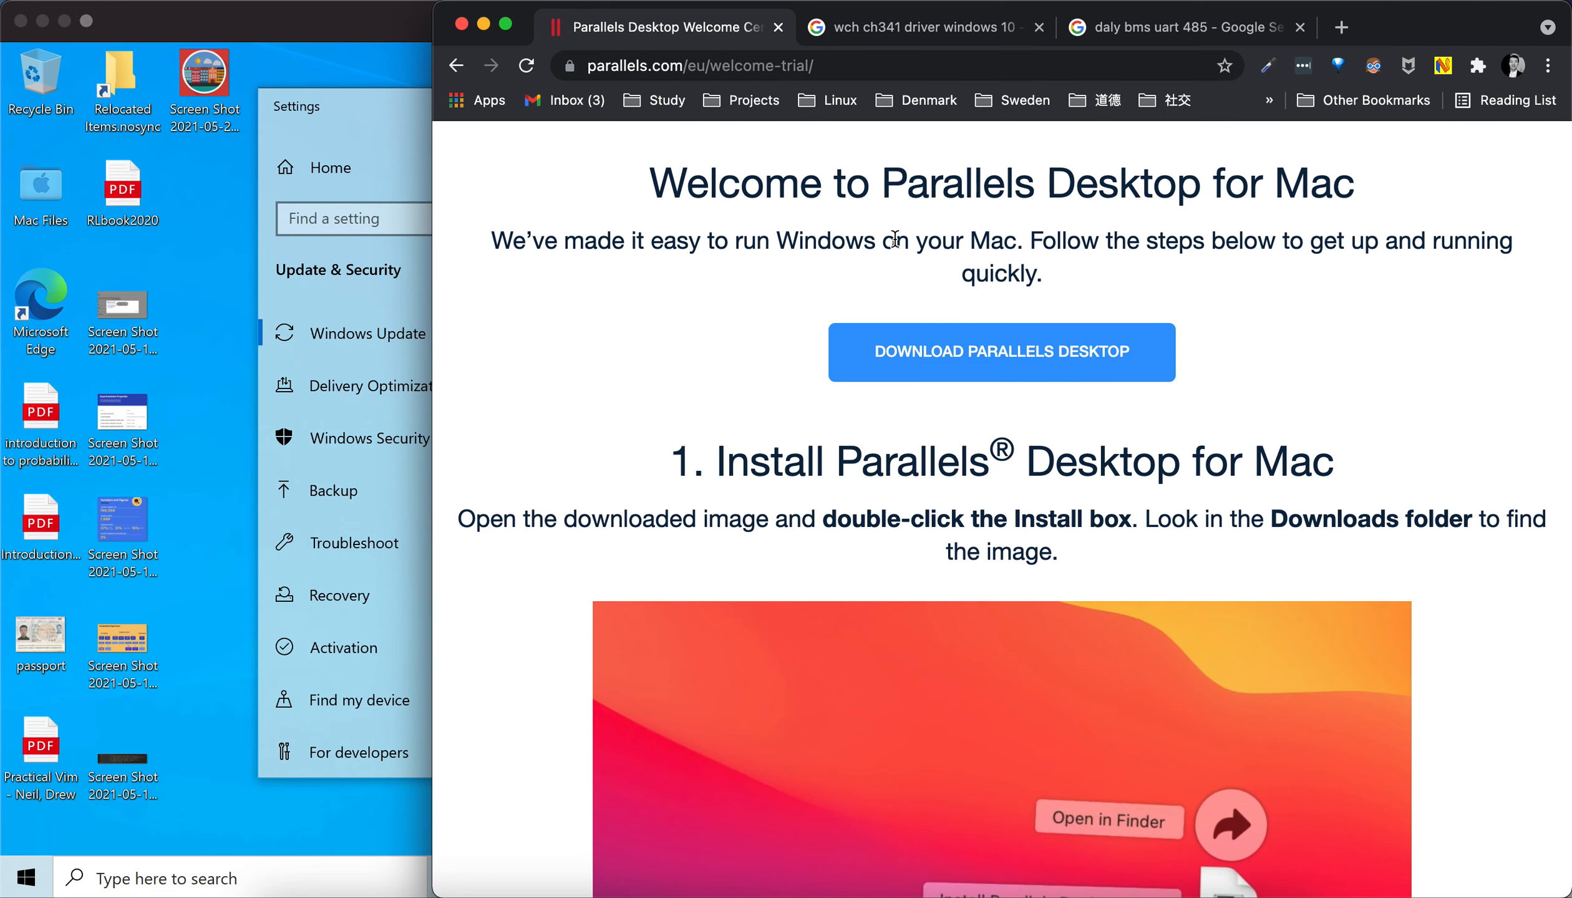
key(super+shift+b)
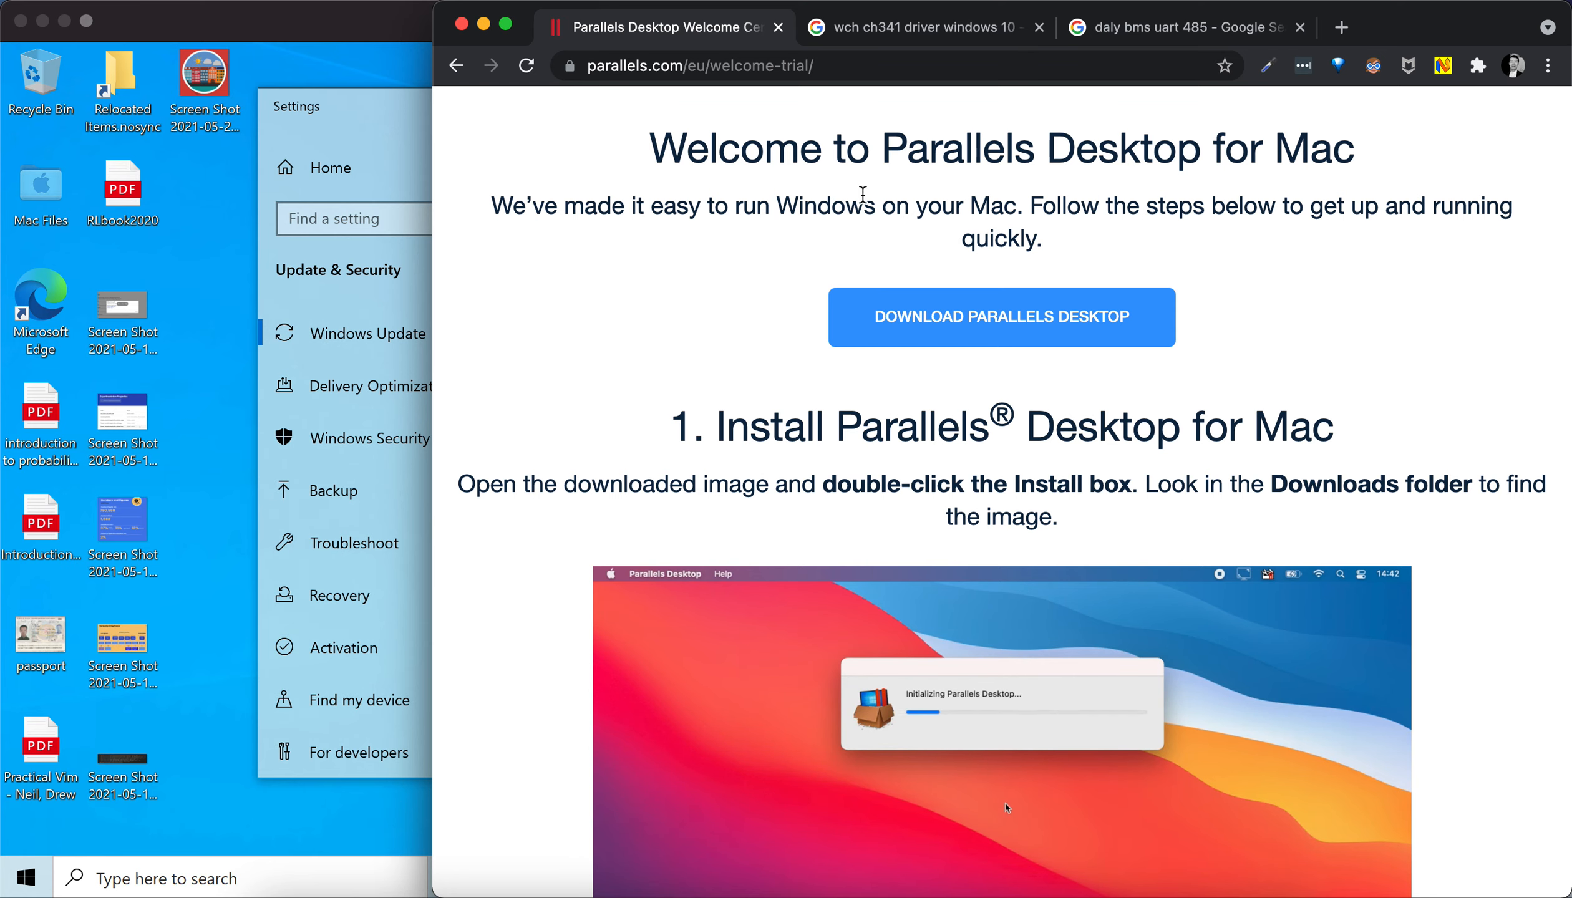
Examine the download and installation instructions for Parallels Desktop for Mac on the welcome page
scroll(757, 266, down, 1)
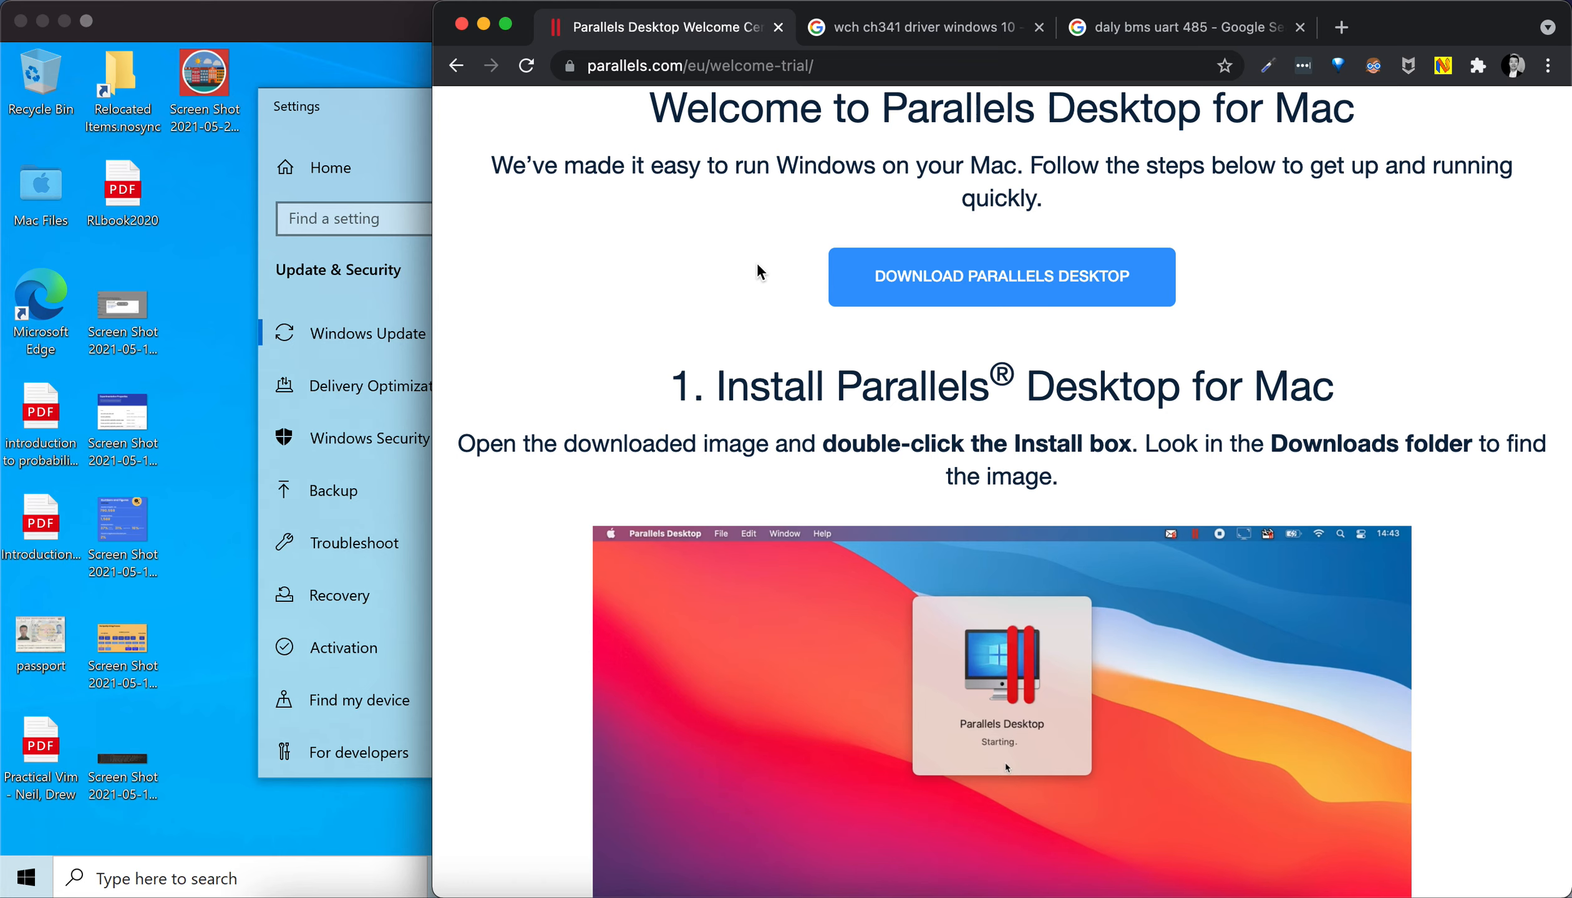
scroll(757, 265, down, 3)
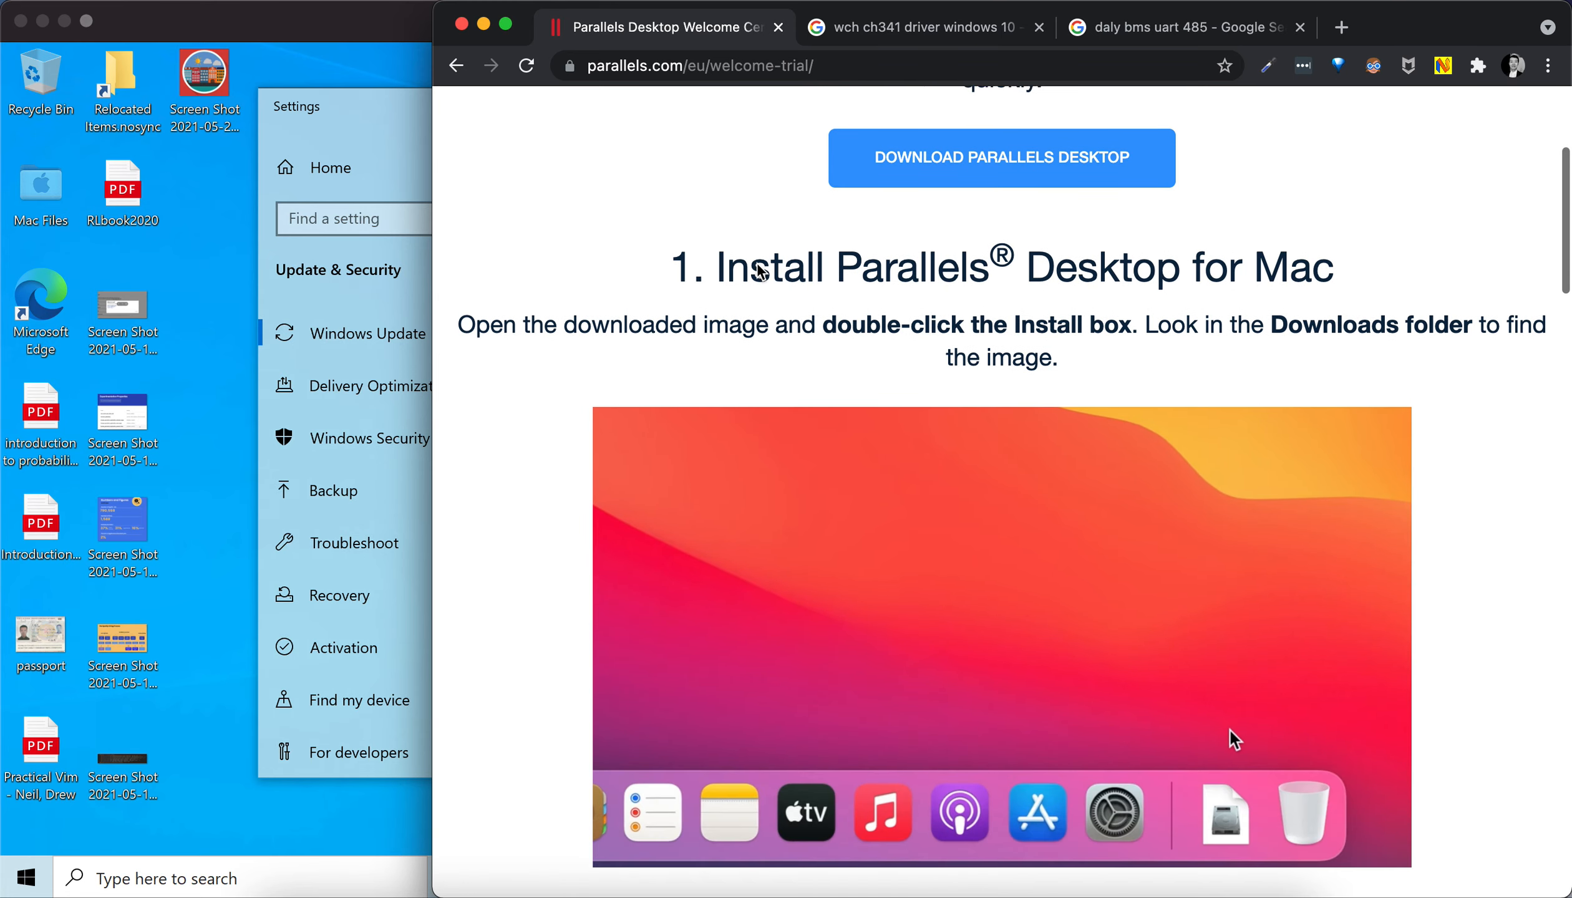
scroll(759, 273, up, 3)
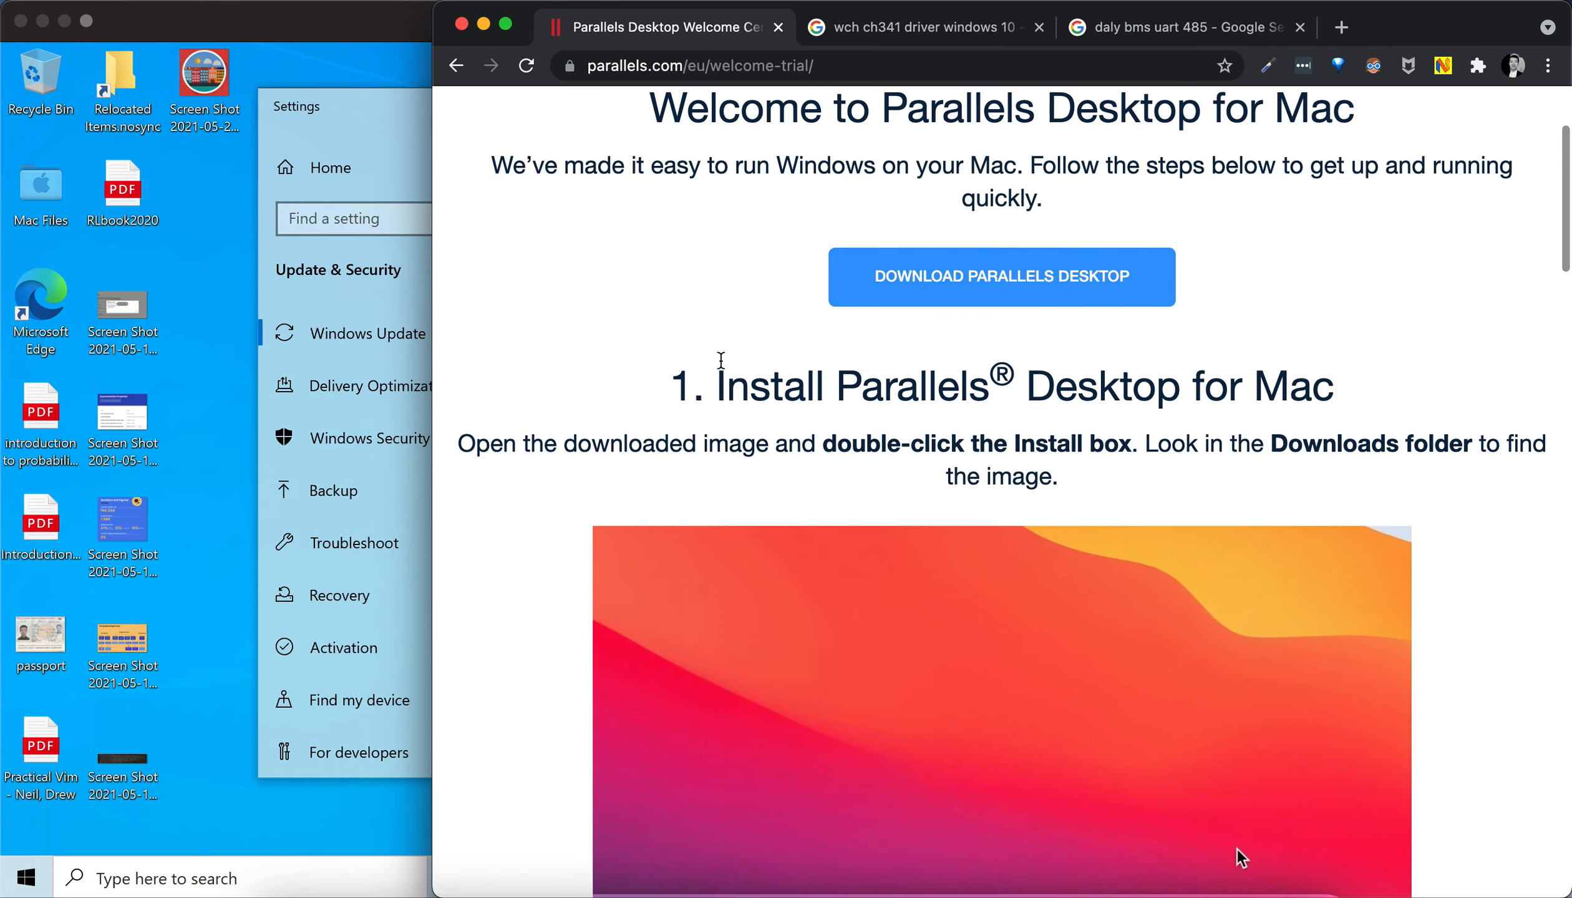
scroll(720, 360, up, 1)
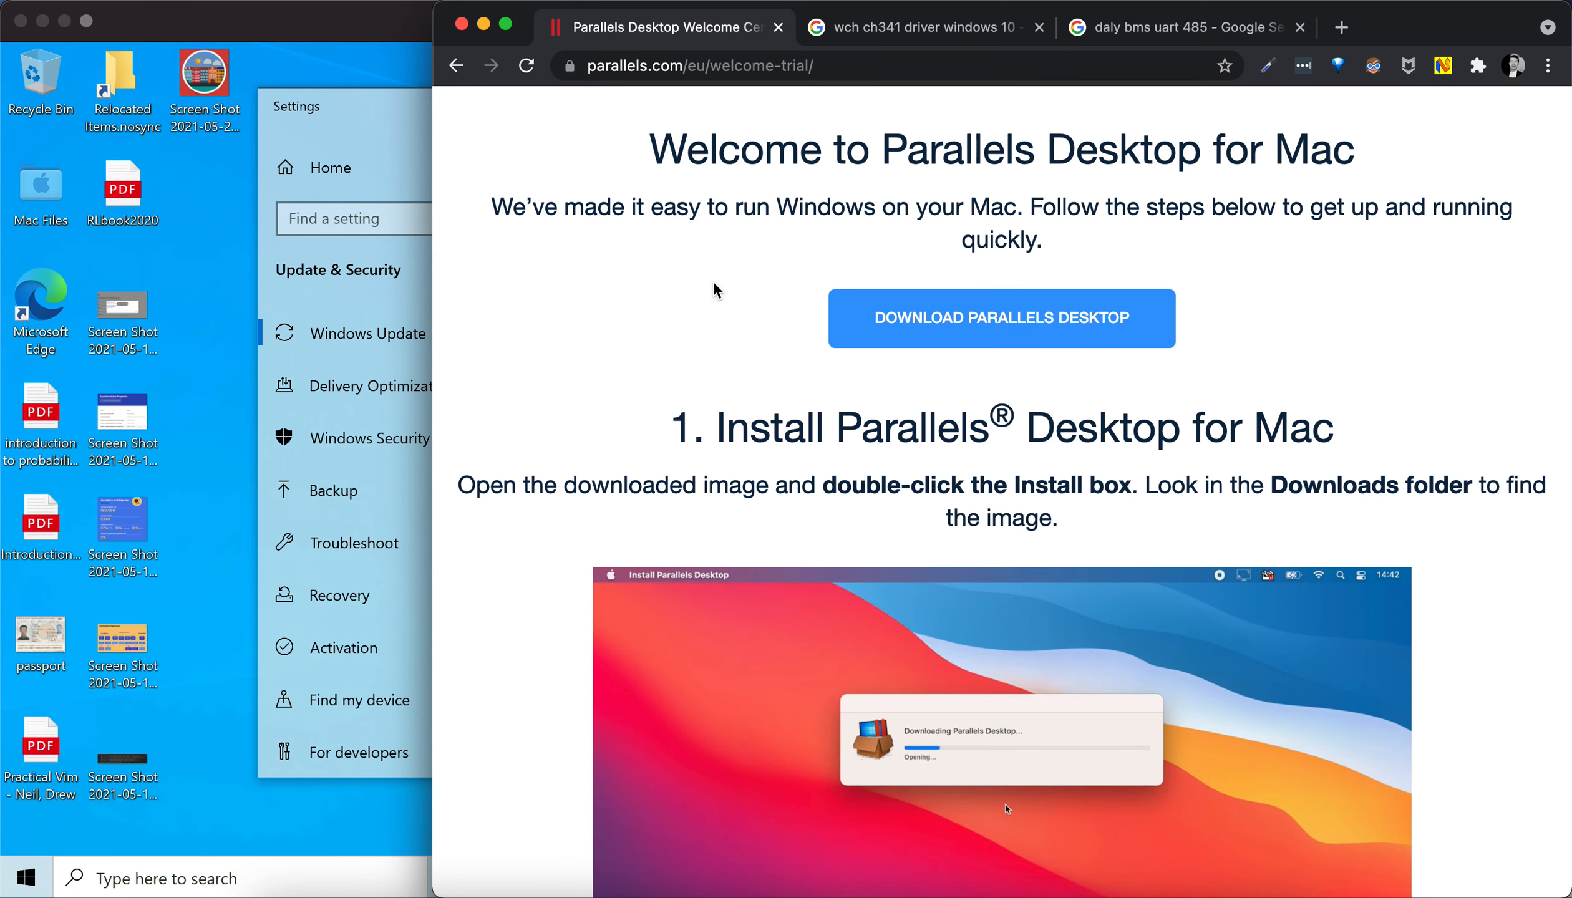
scroll(714, 282, up, 1)
scroll(714, 281, up, 1)
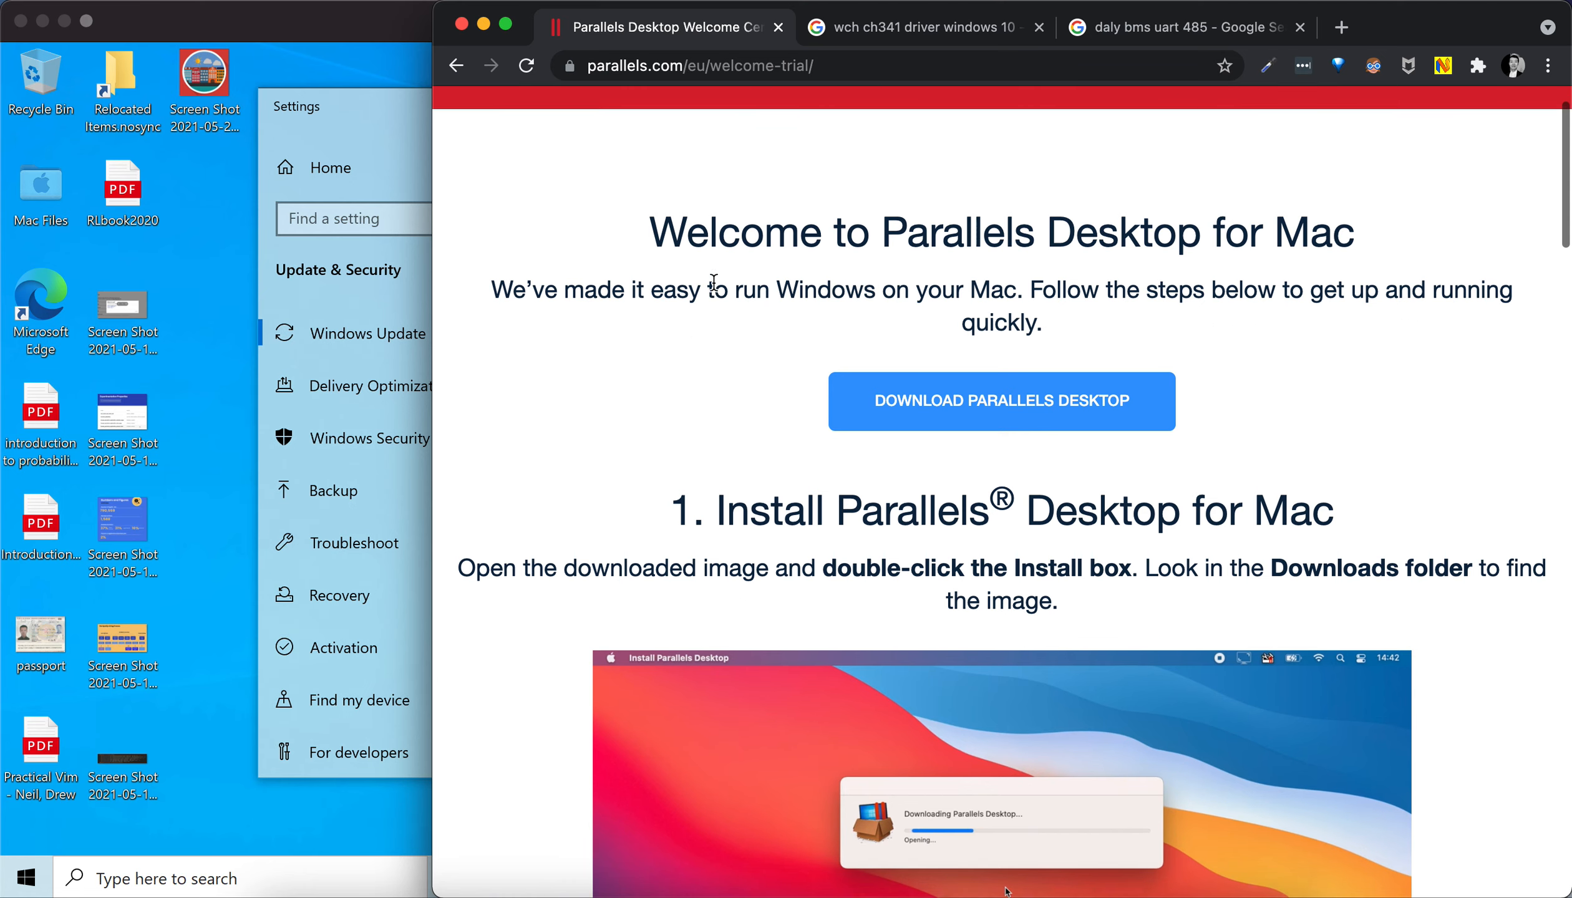
scroll(714, 282, up, 1)
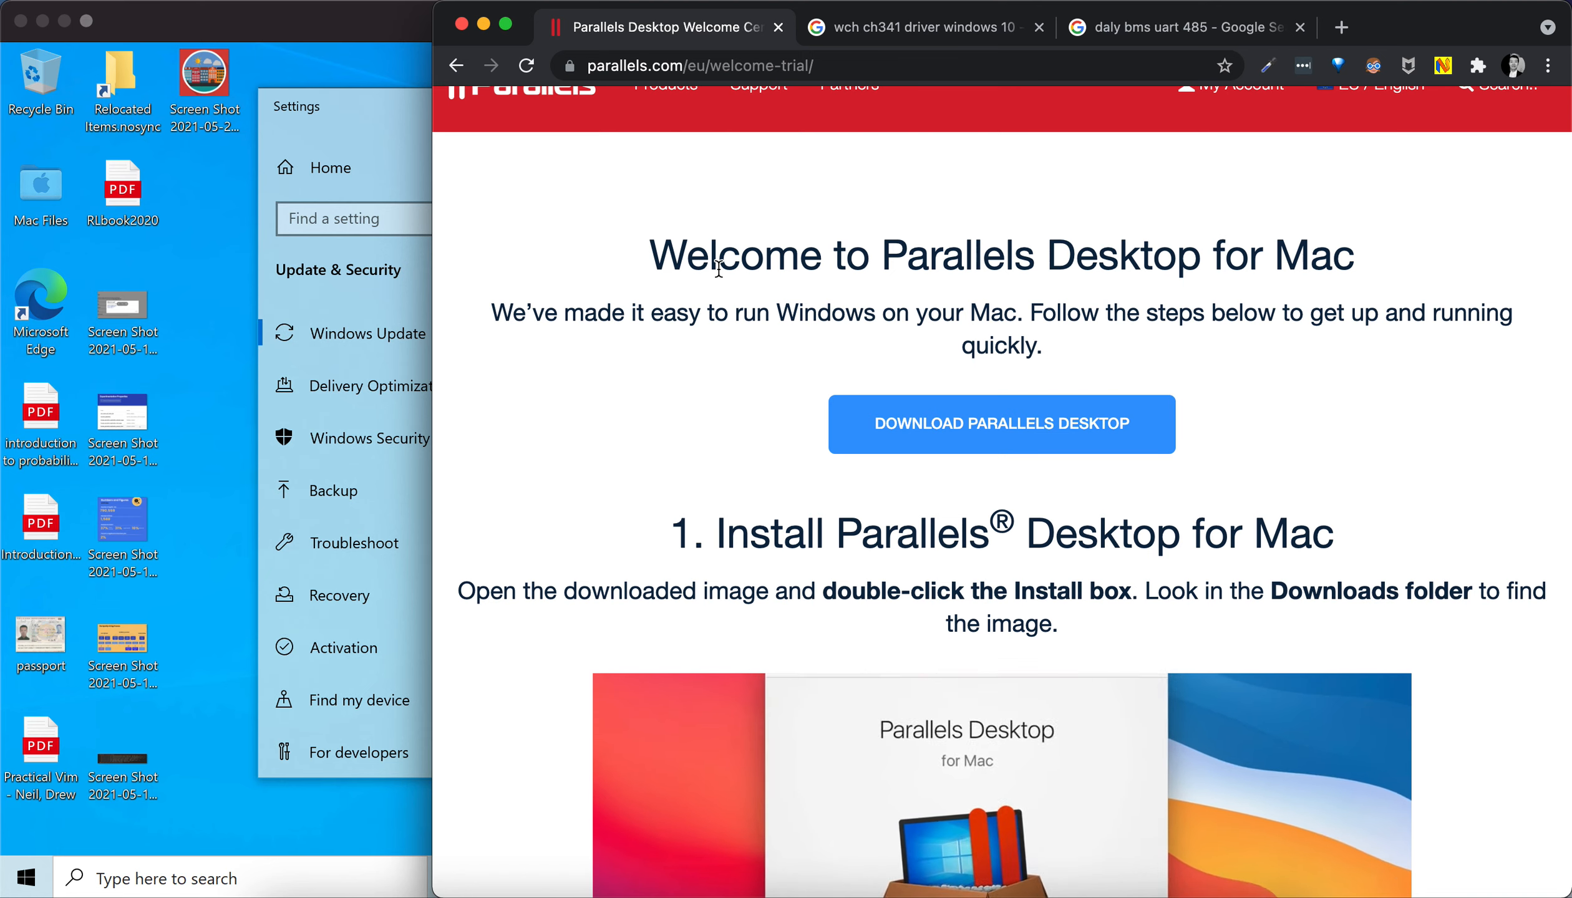
scroll(718, 270, up, 1)
scroll(718, 269, up, 2)
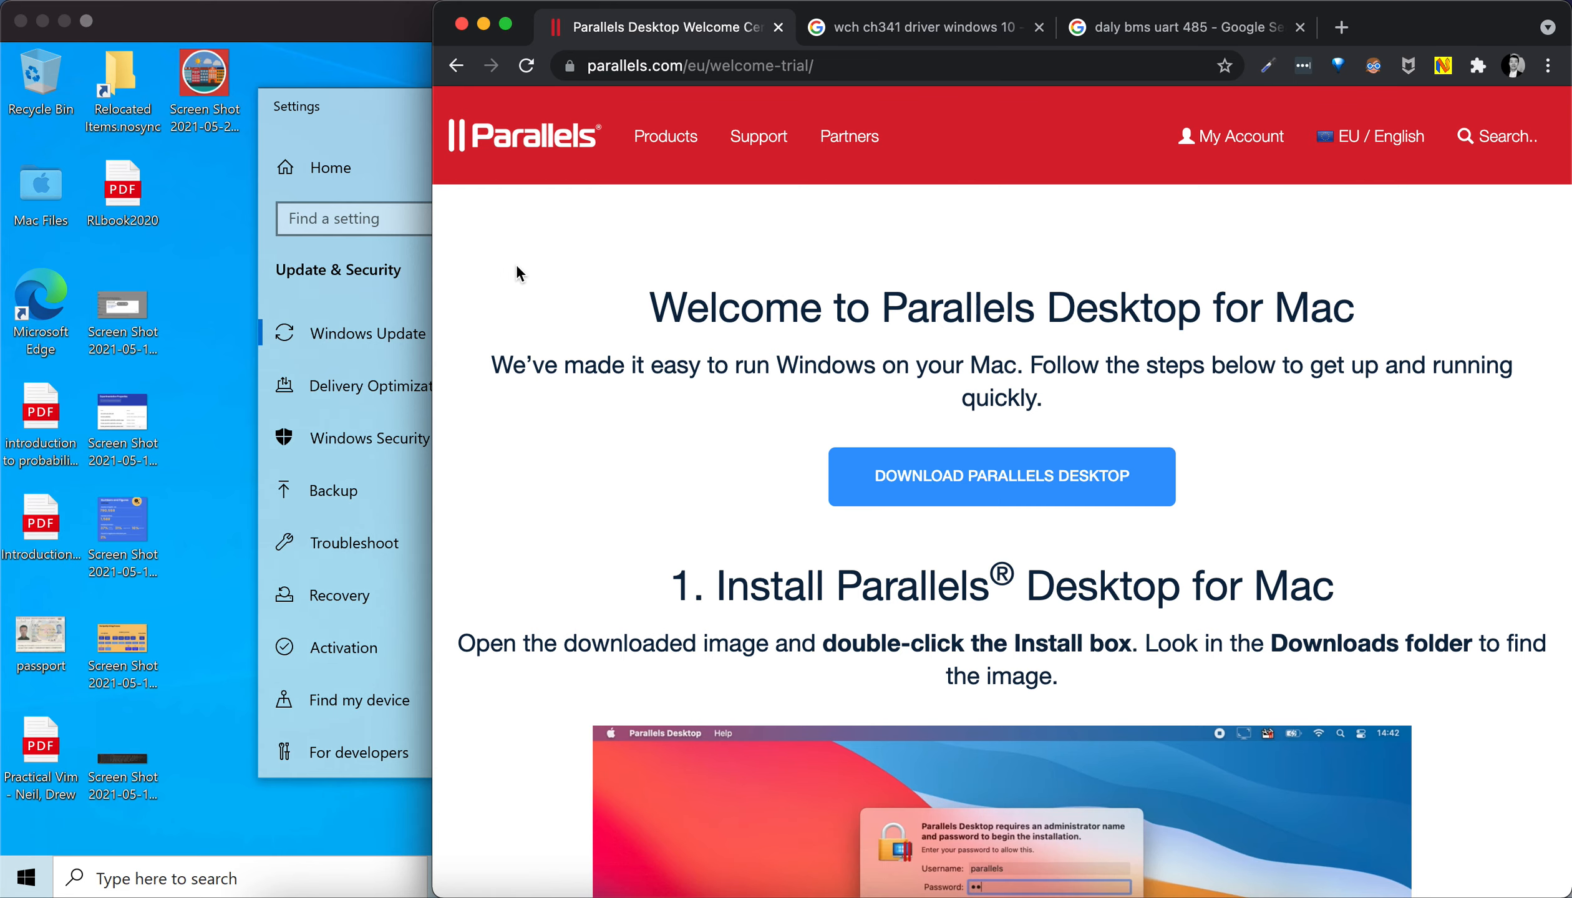
Switch to the Windows 10 virtual machine, close its Settings window and open Device Manager
click(408, 266)
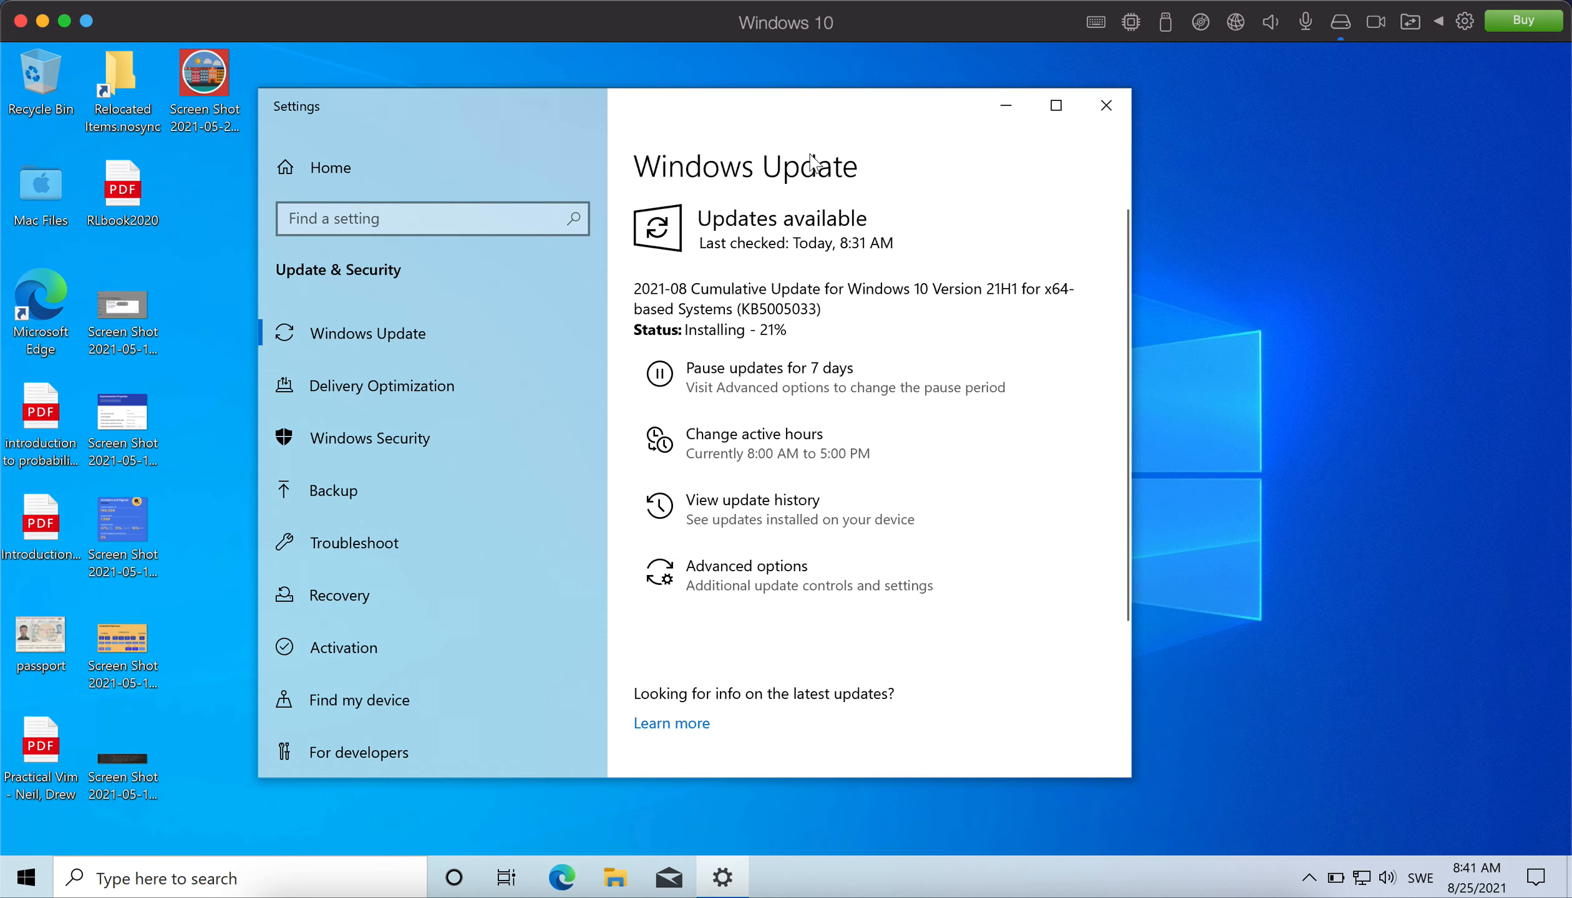
click(1106, 105)
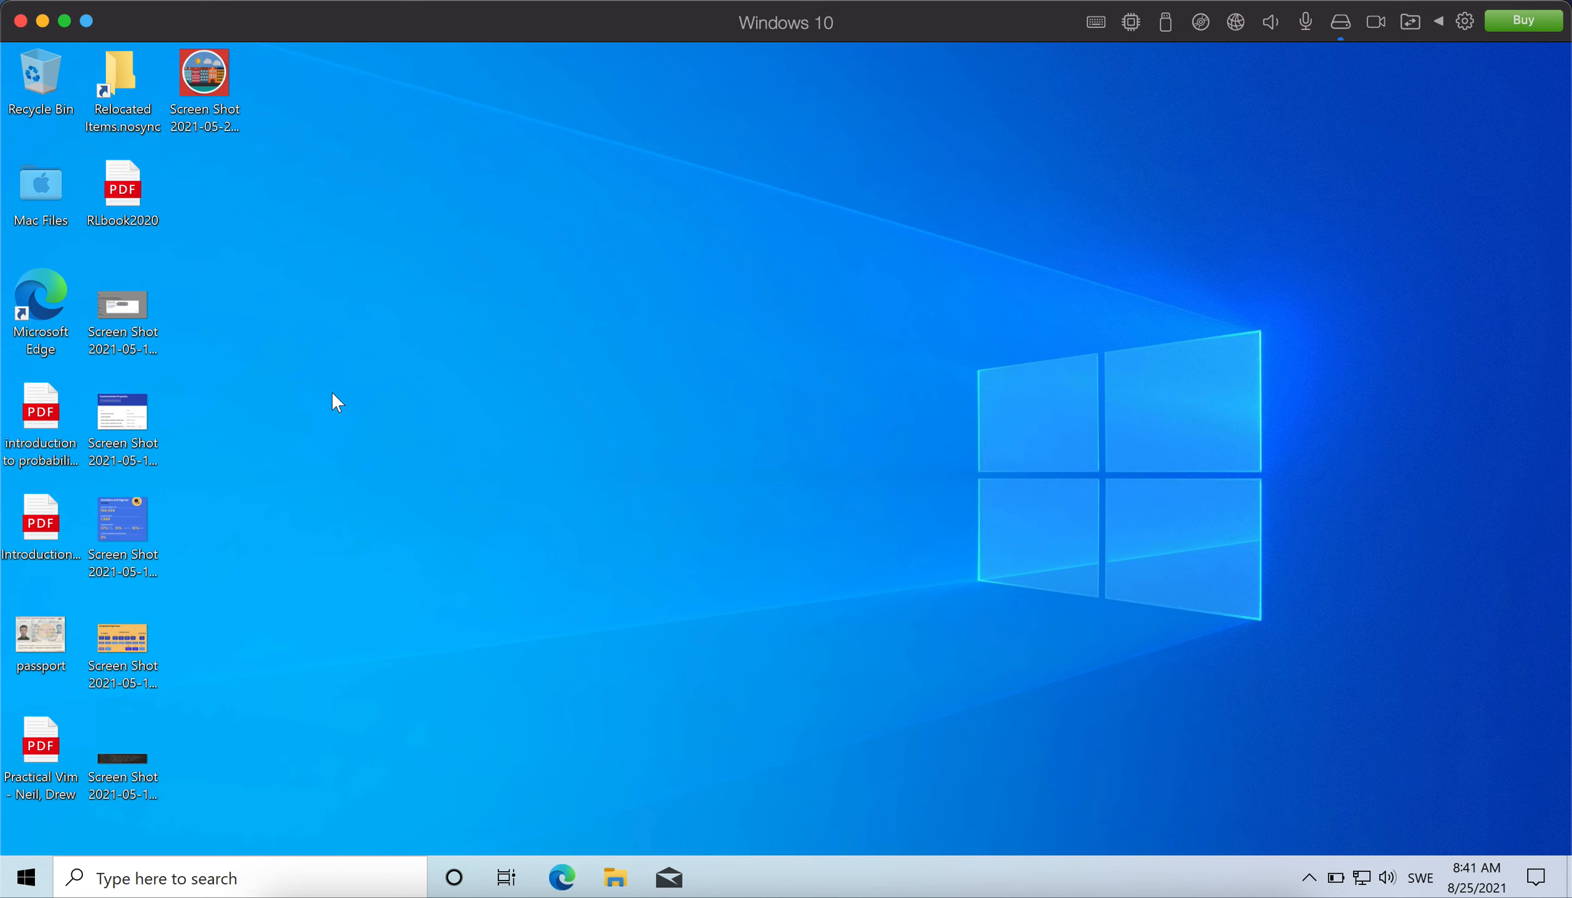
right_click(28, 880)
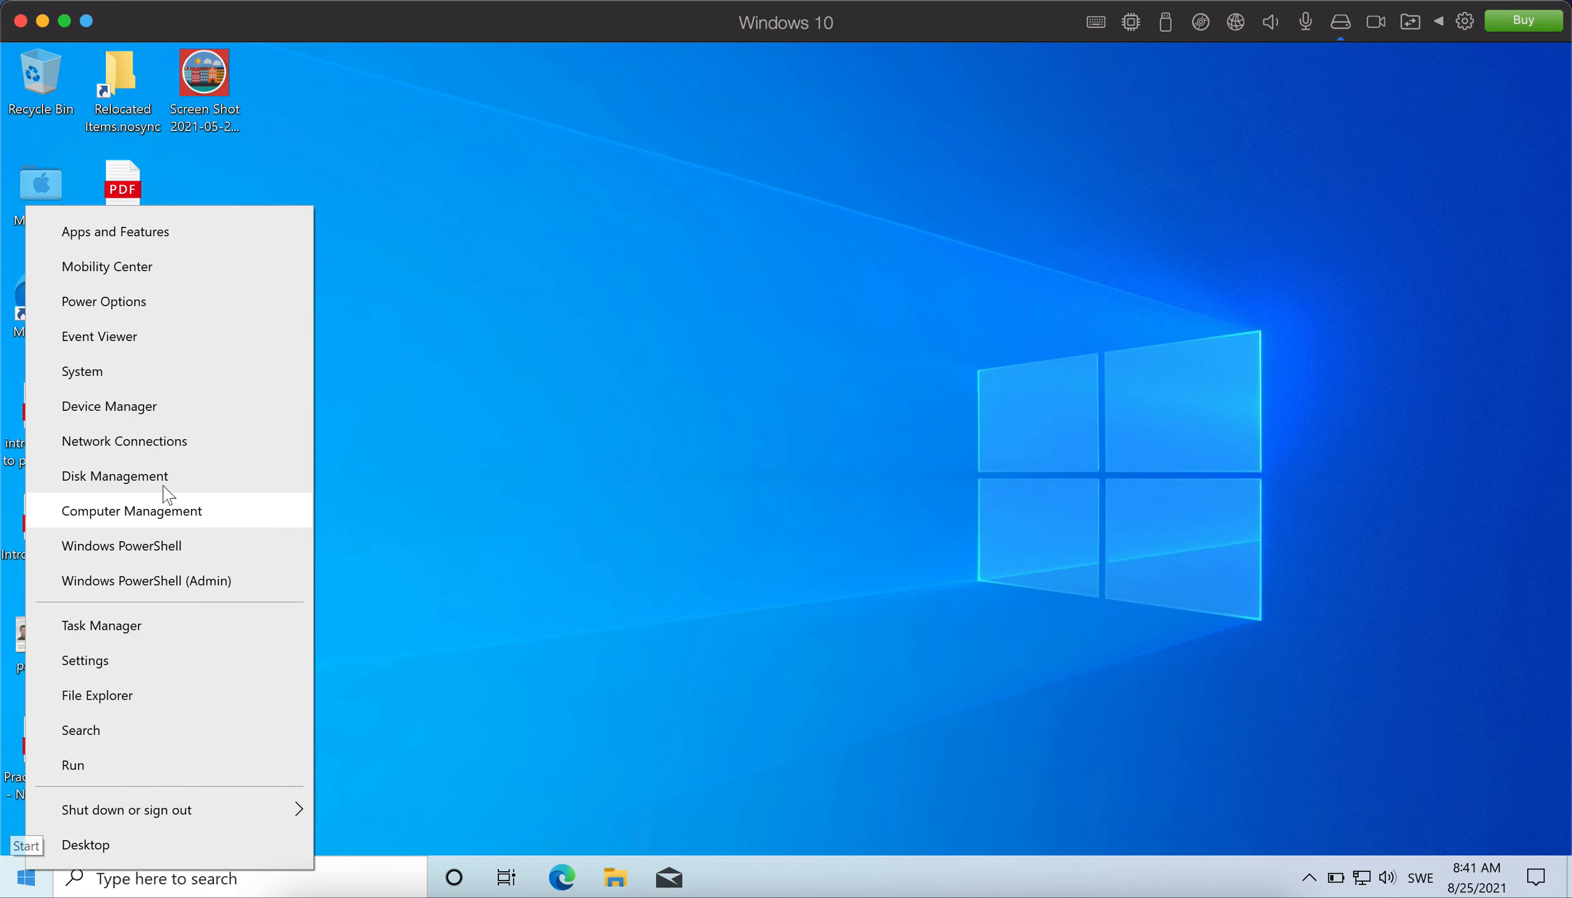
click(166, 409)
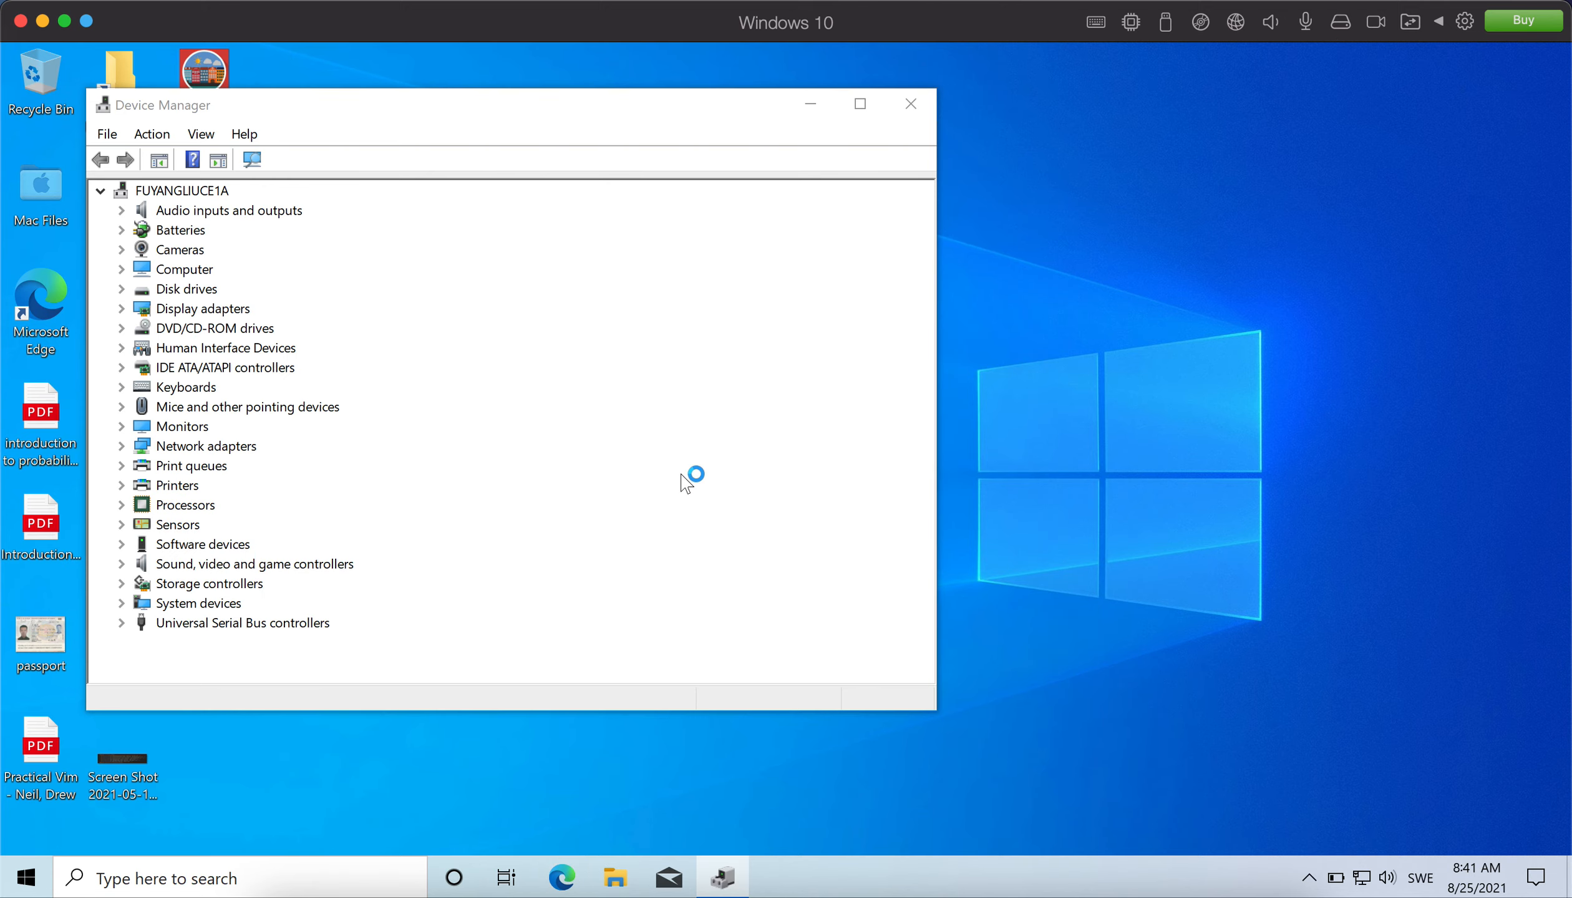
Open Microsoft Edge as a smaller window beside Device Manager and accept the privacy notice
click(560, 880)
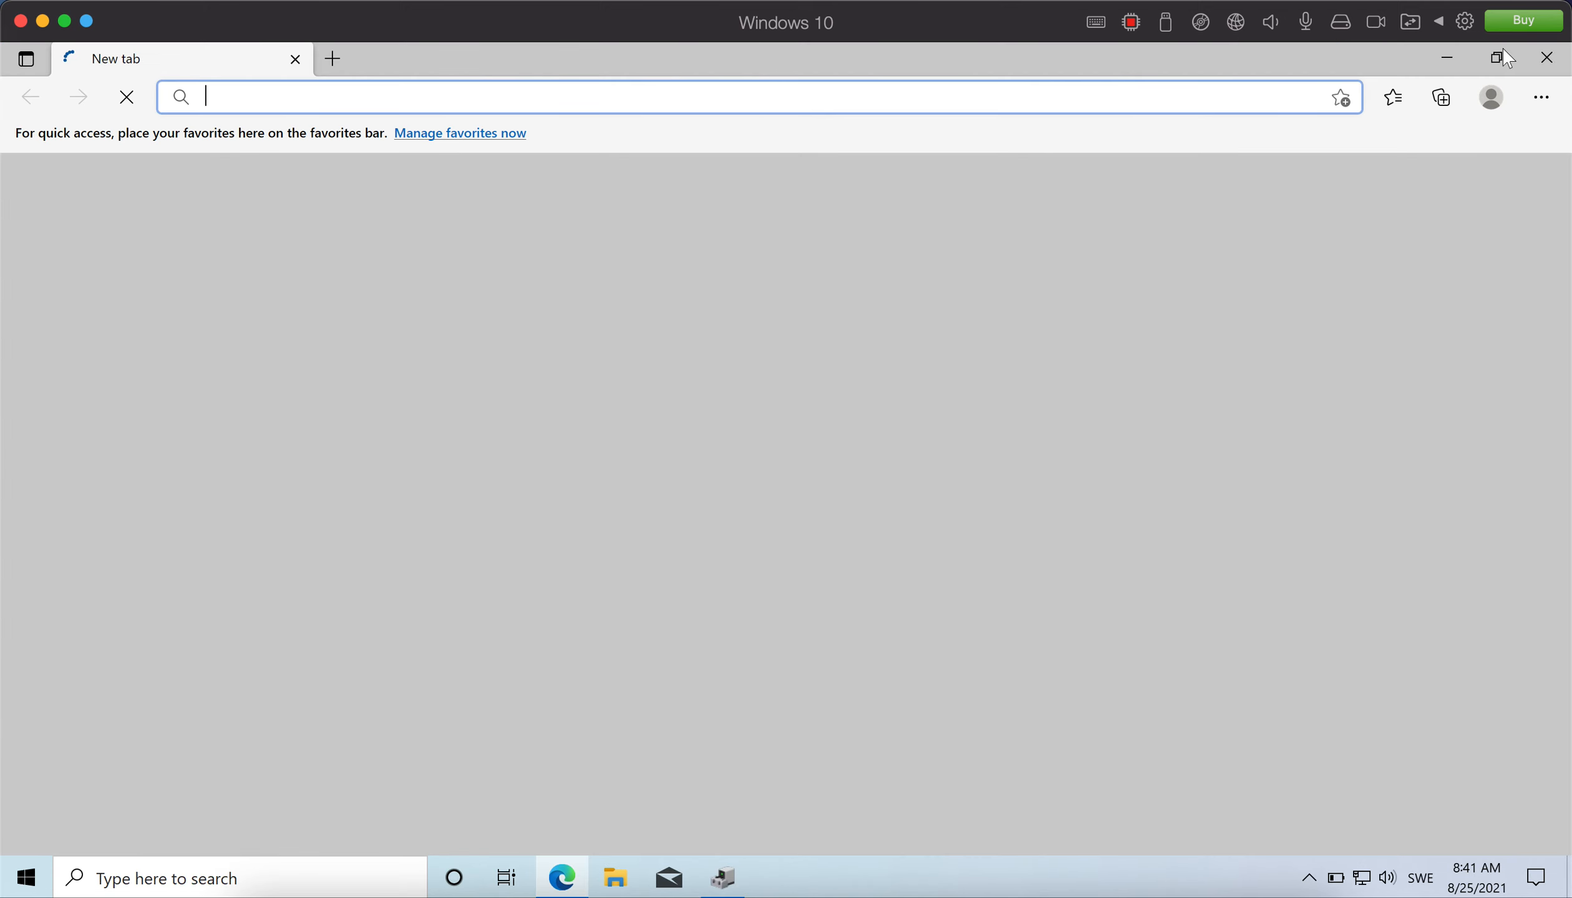
click(1499, 55)
drag(867, 76, 1326, 71)
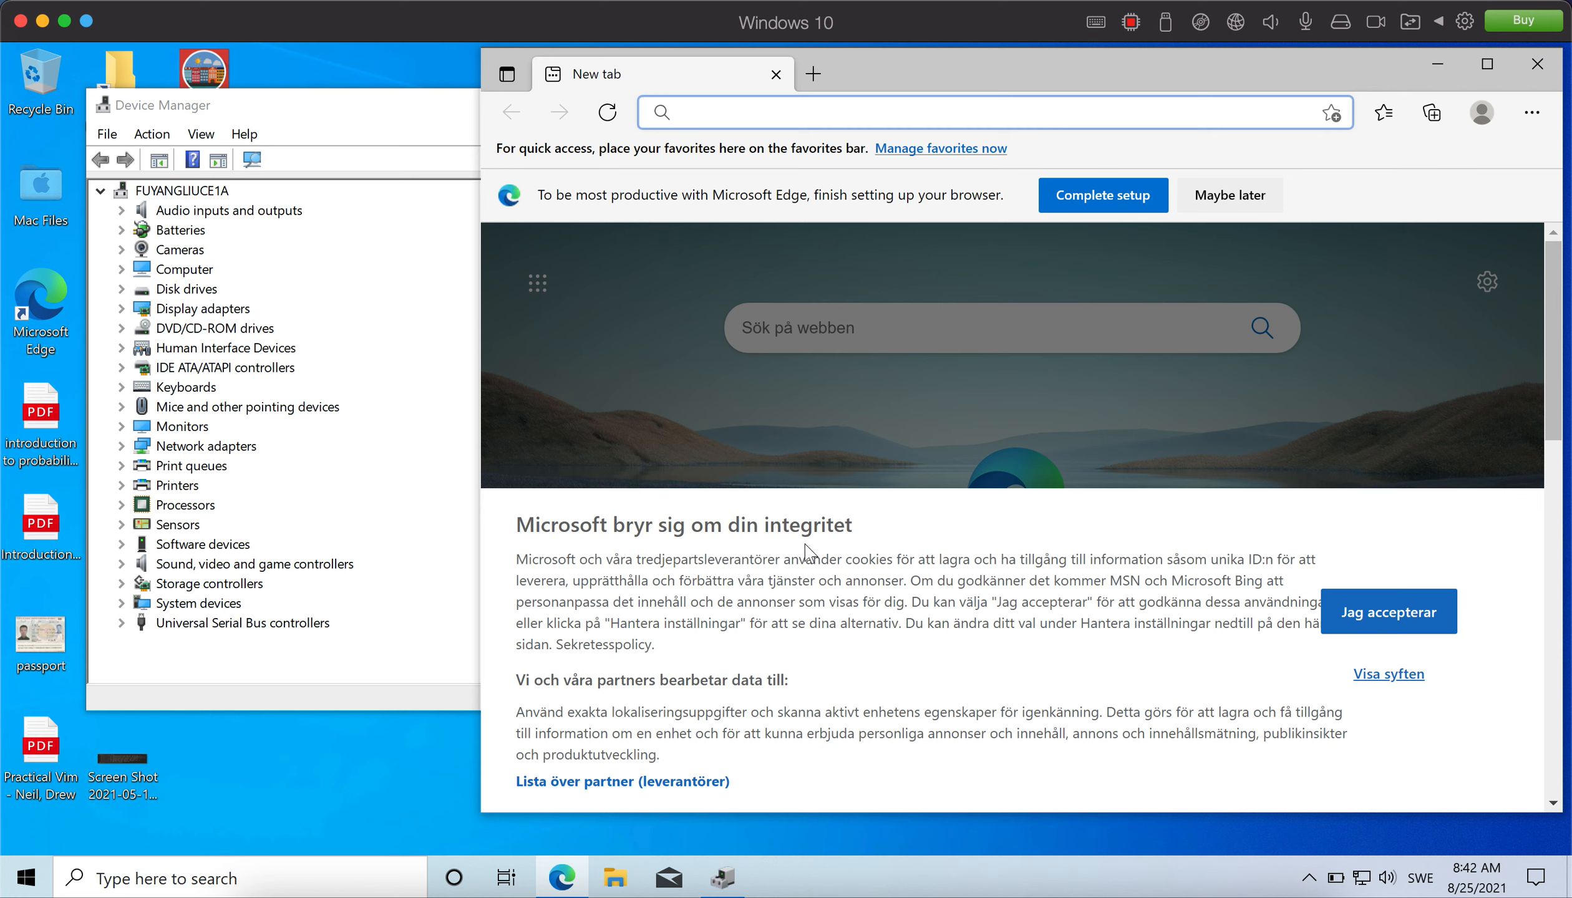
click(1395, 624)
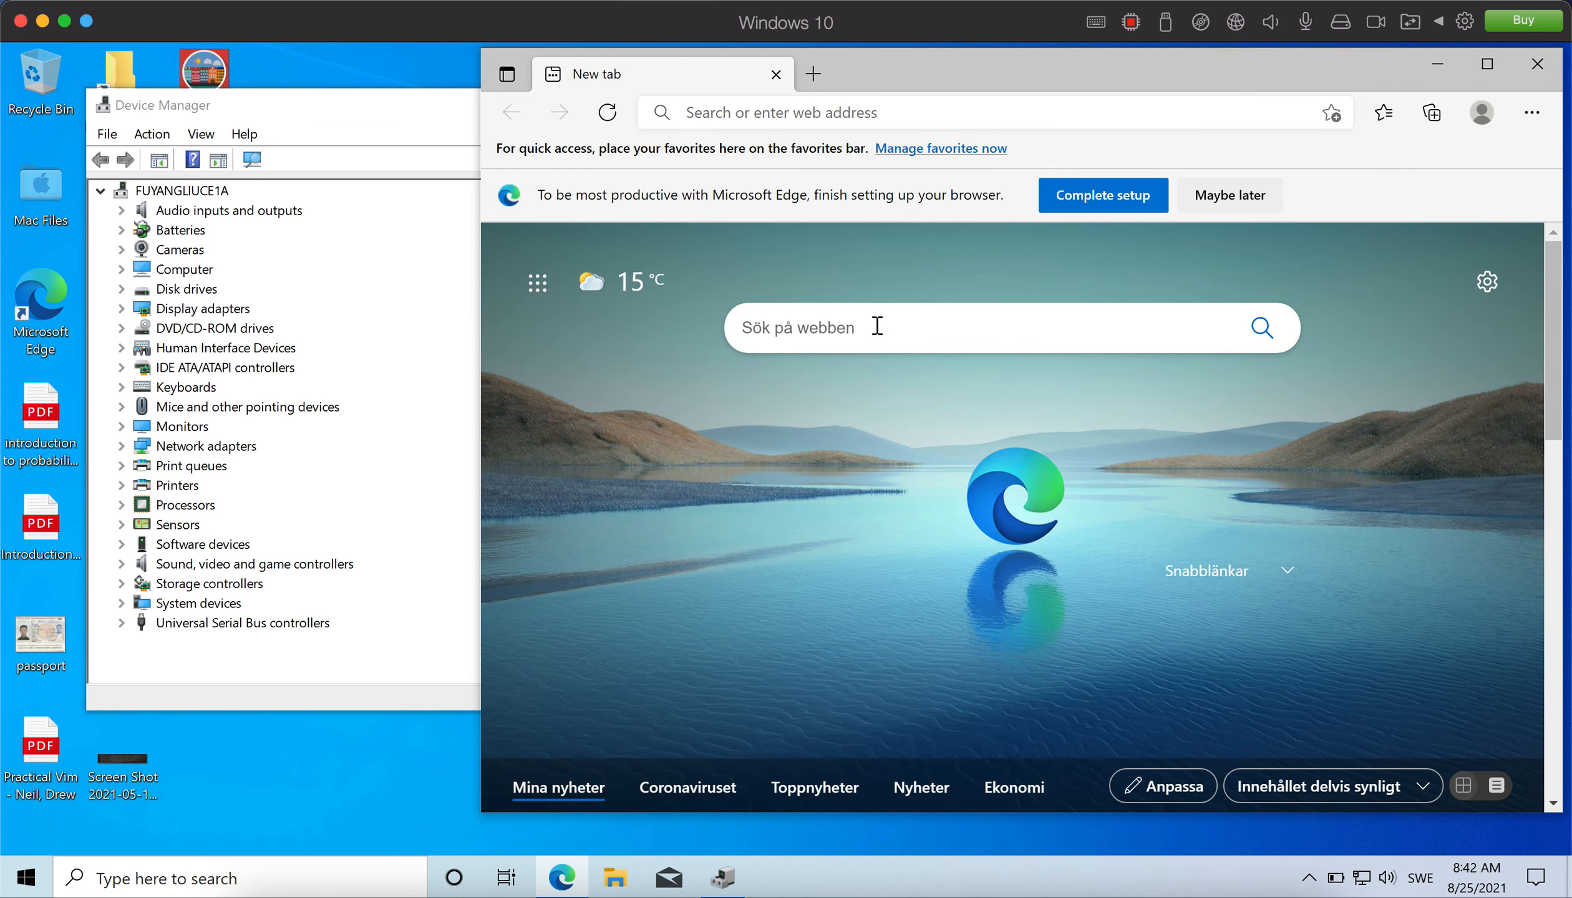
Search the web for "wch ch341 ch340 windows"
click(847, 117)
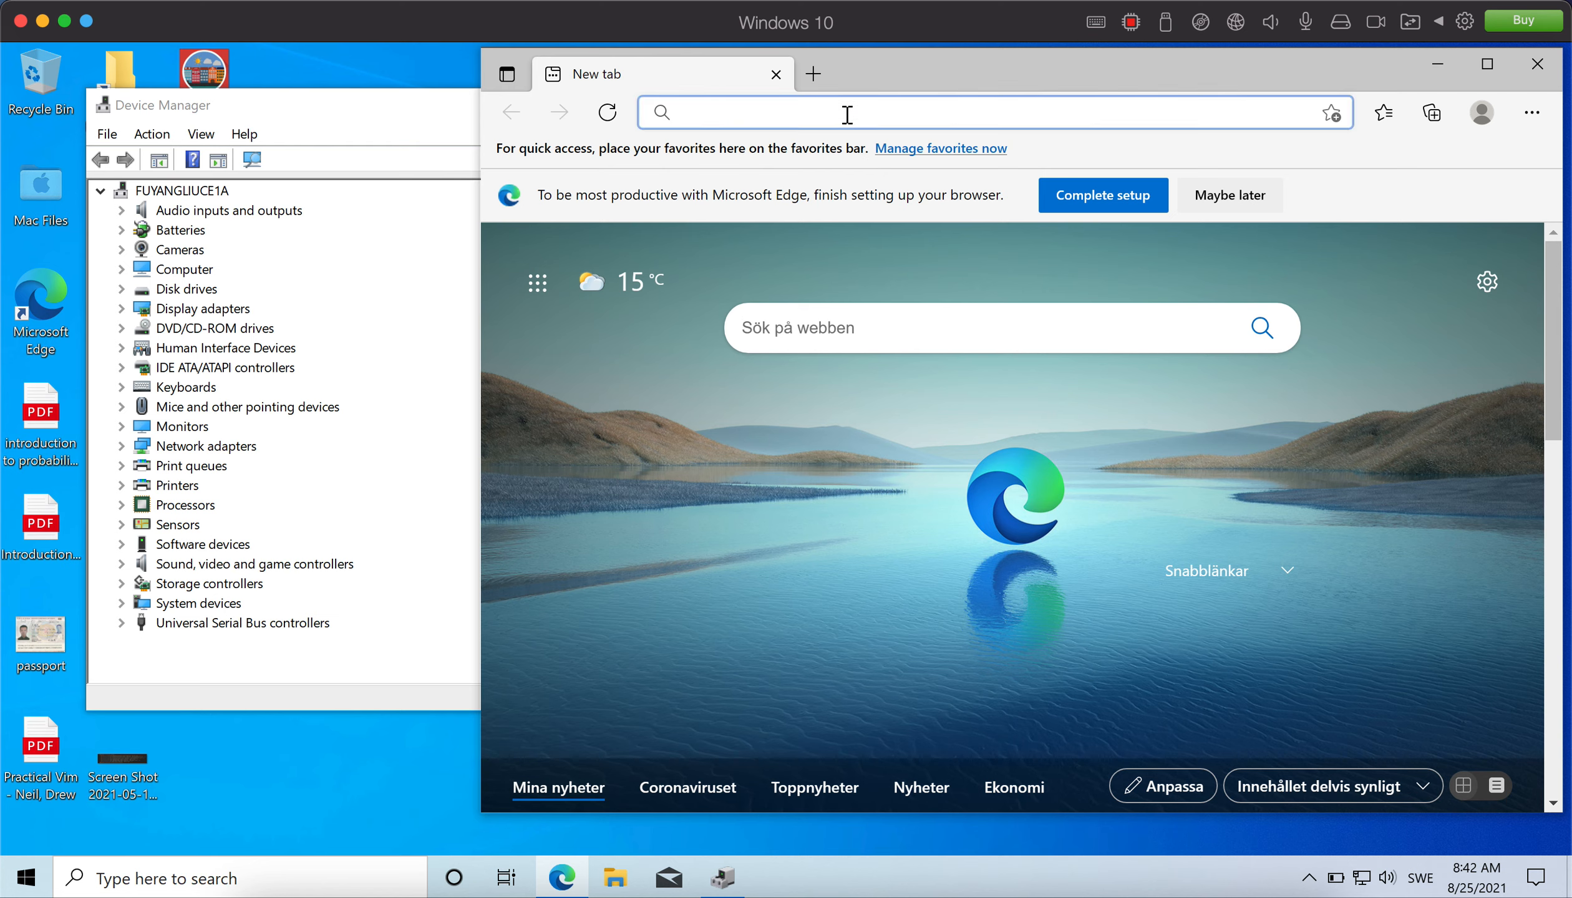
text(wh)
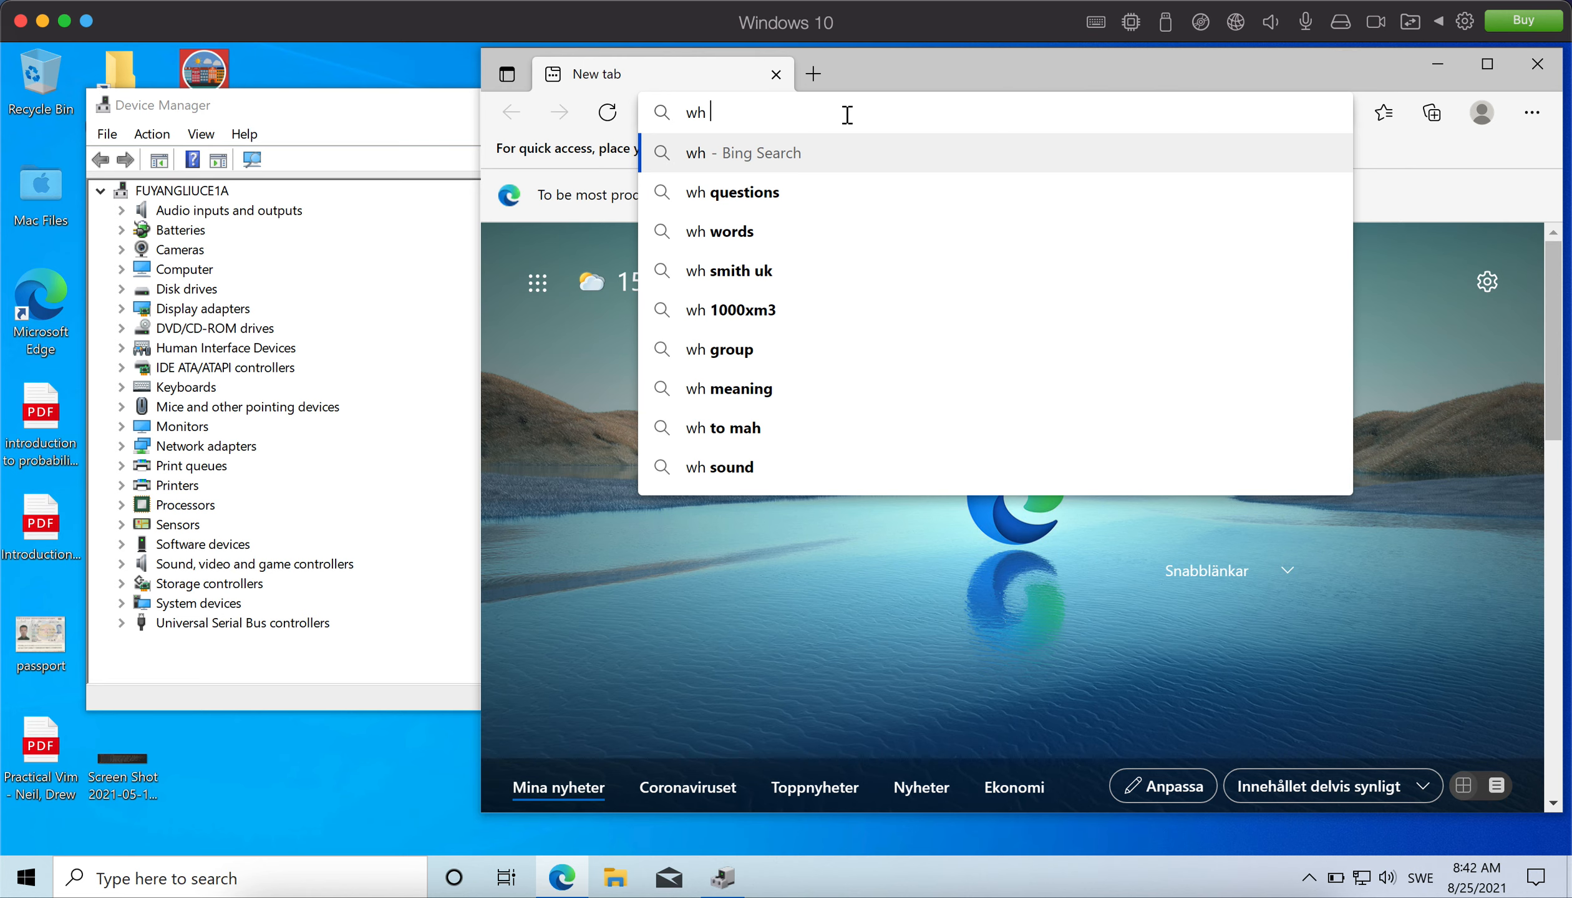
key(BackSpace)
key(BackSpace)
text(ch )
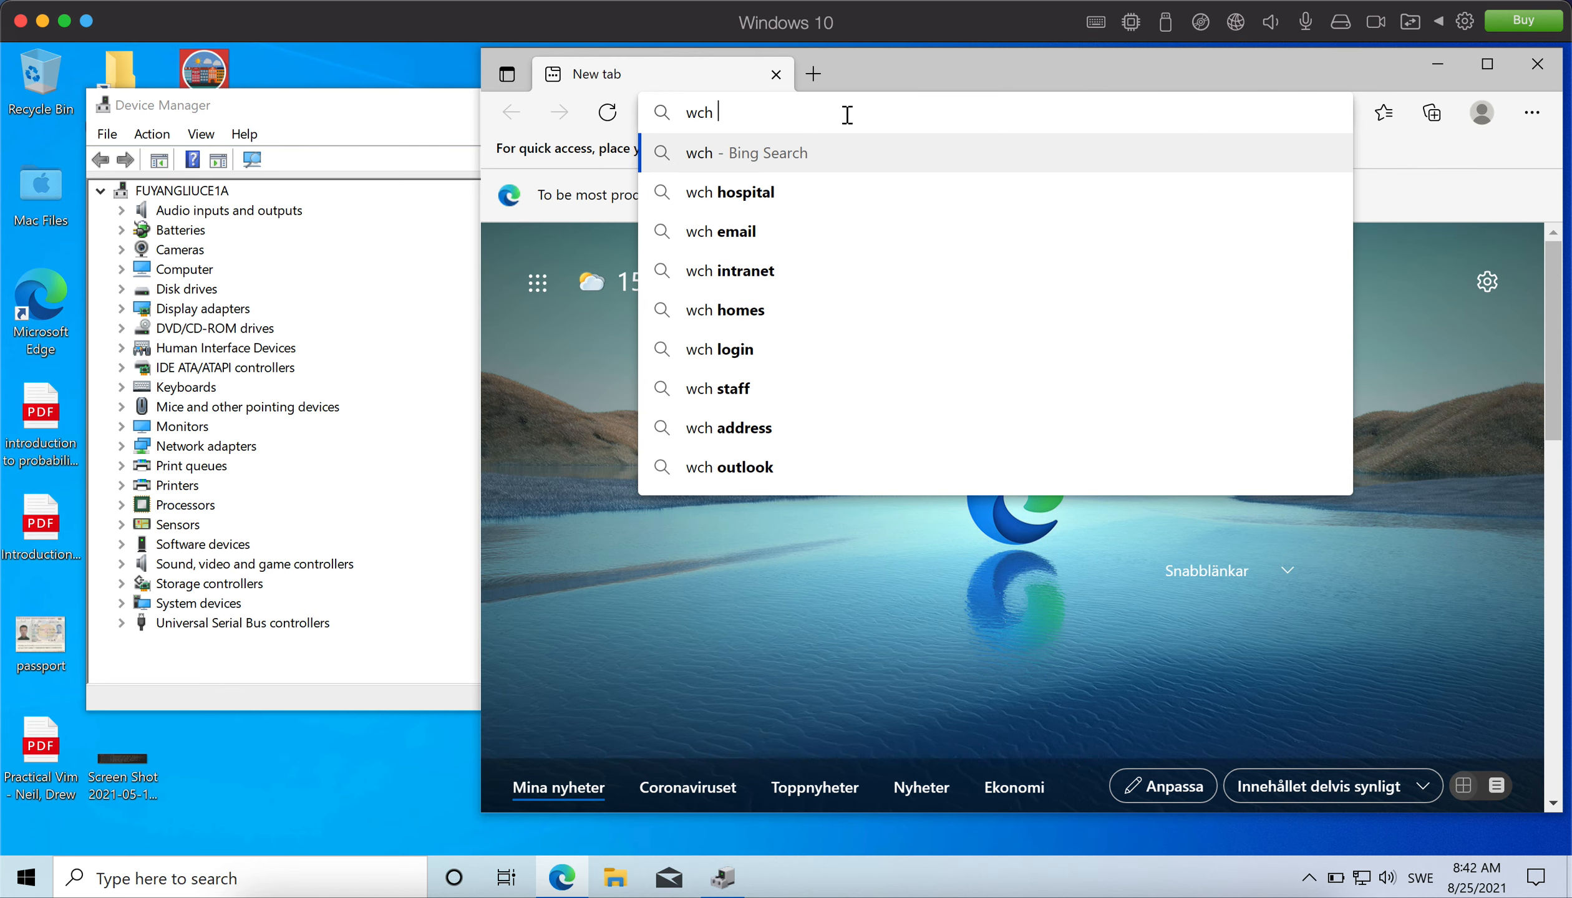
text(ch341)
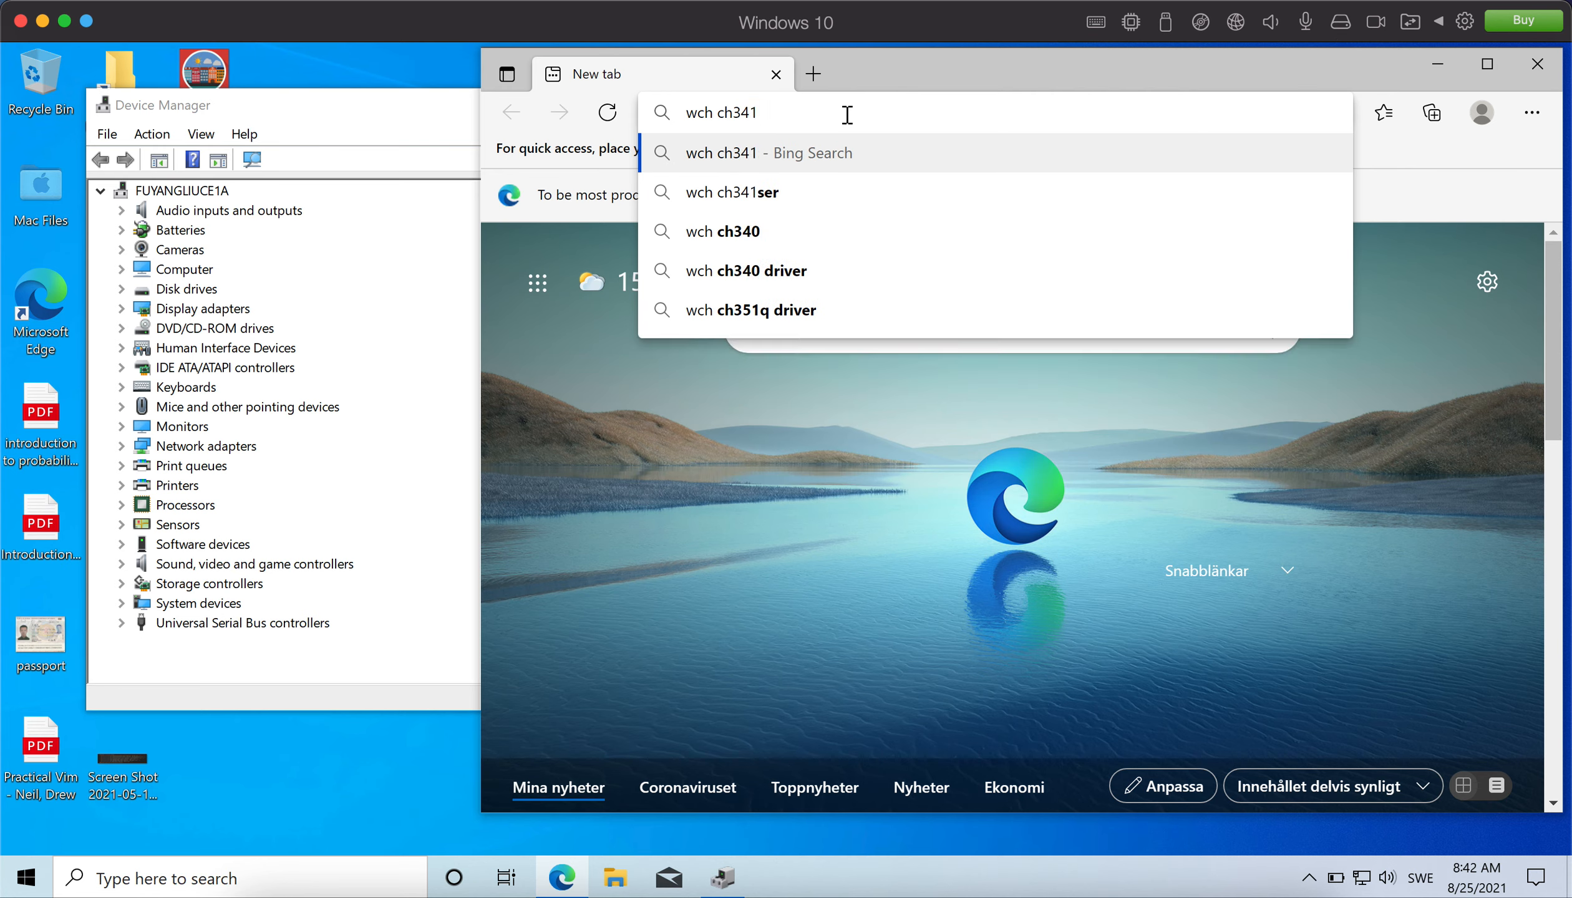
text( ch4)
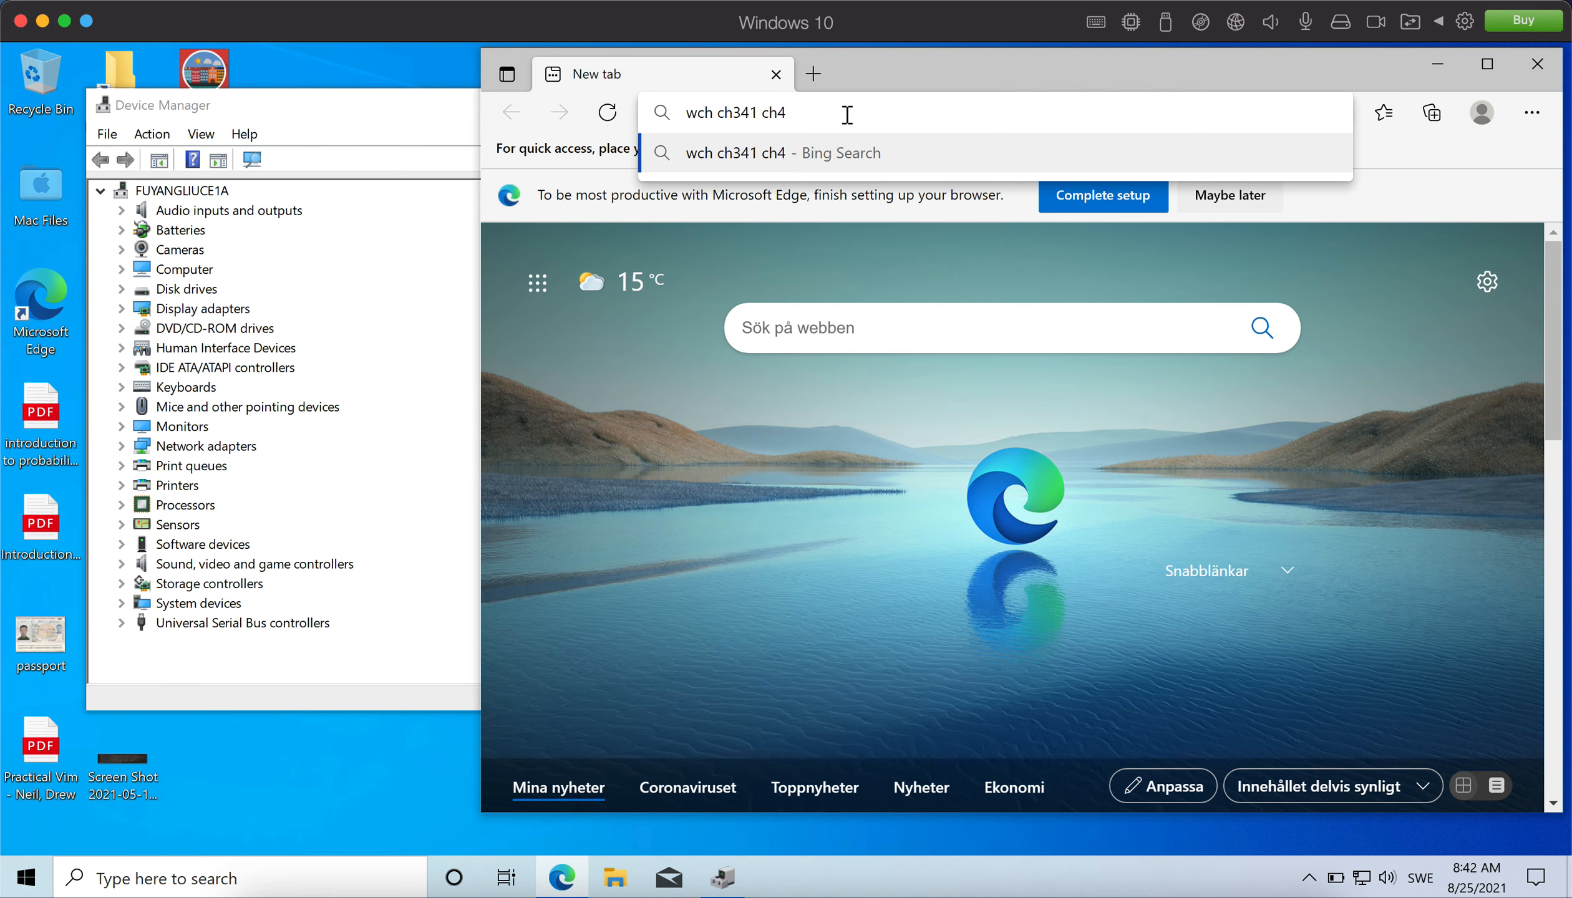
key(BackSpace)
text(340 windows)
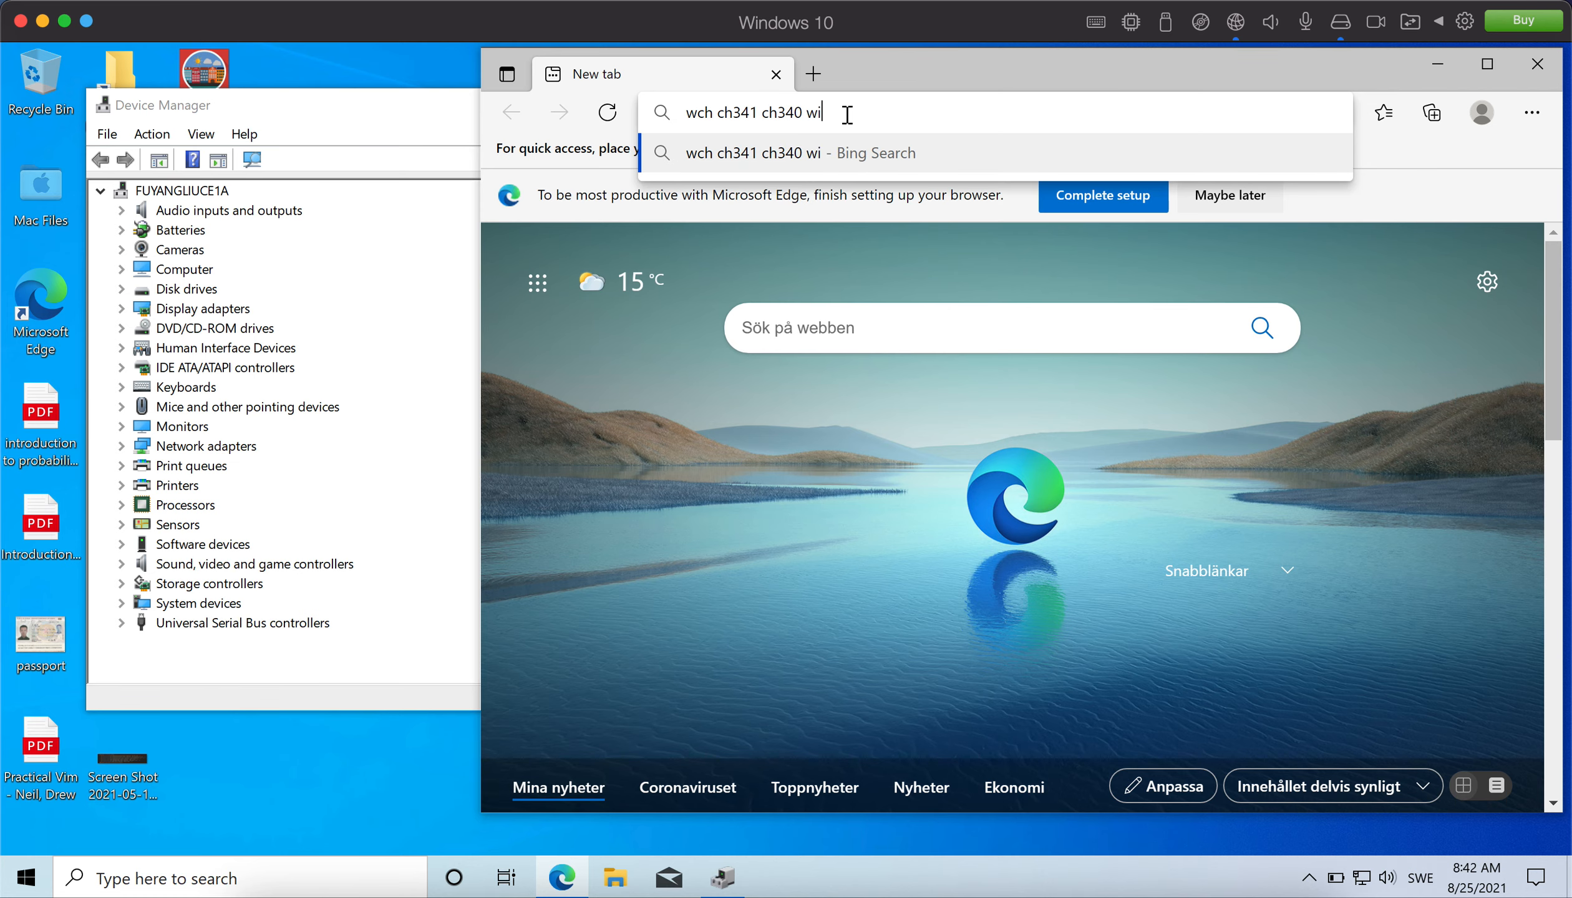
key(Return)
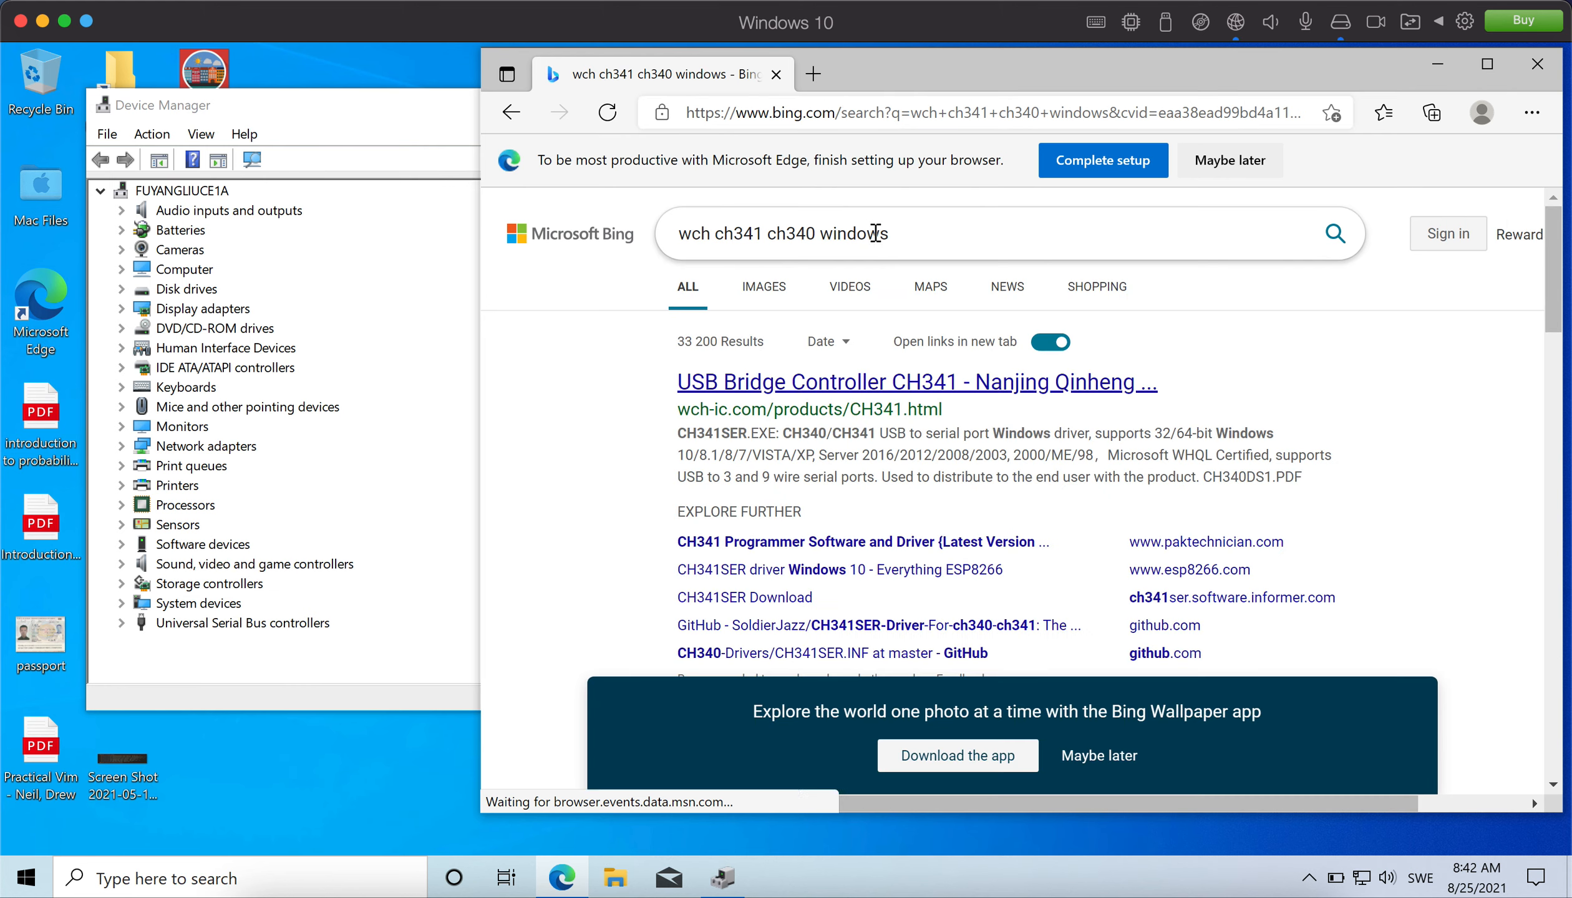
Refine the search to "wch ch341 ch340 windows driver" and open the wch-ic.com CH341SER.EXE result in a new tab
scroll(901, 241, down, 1)
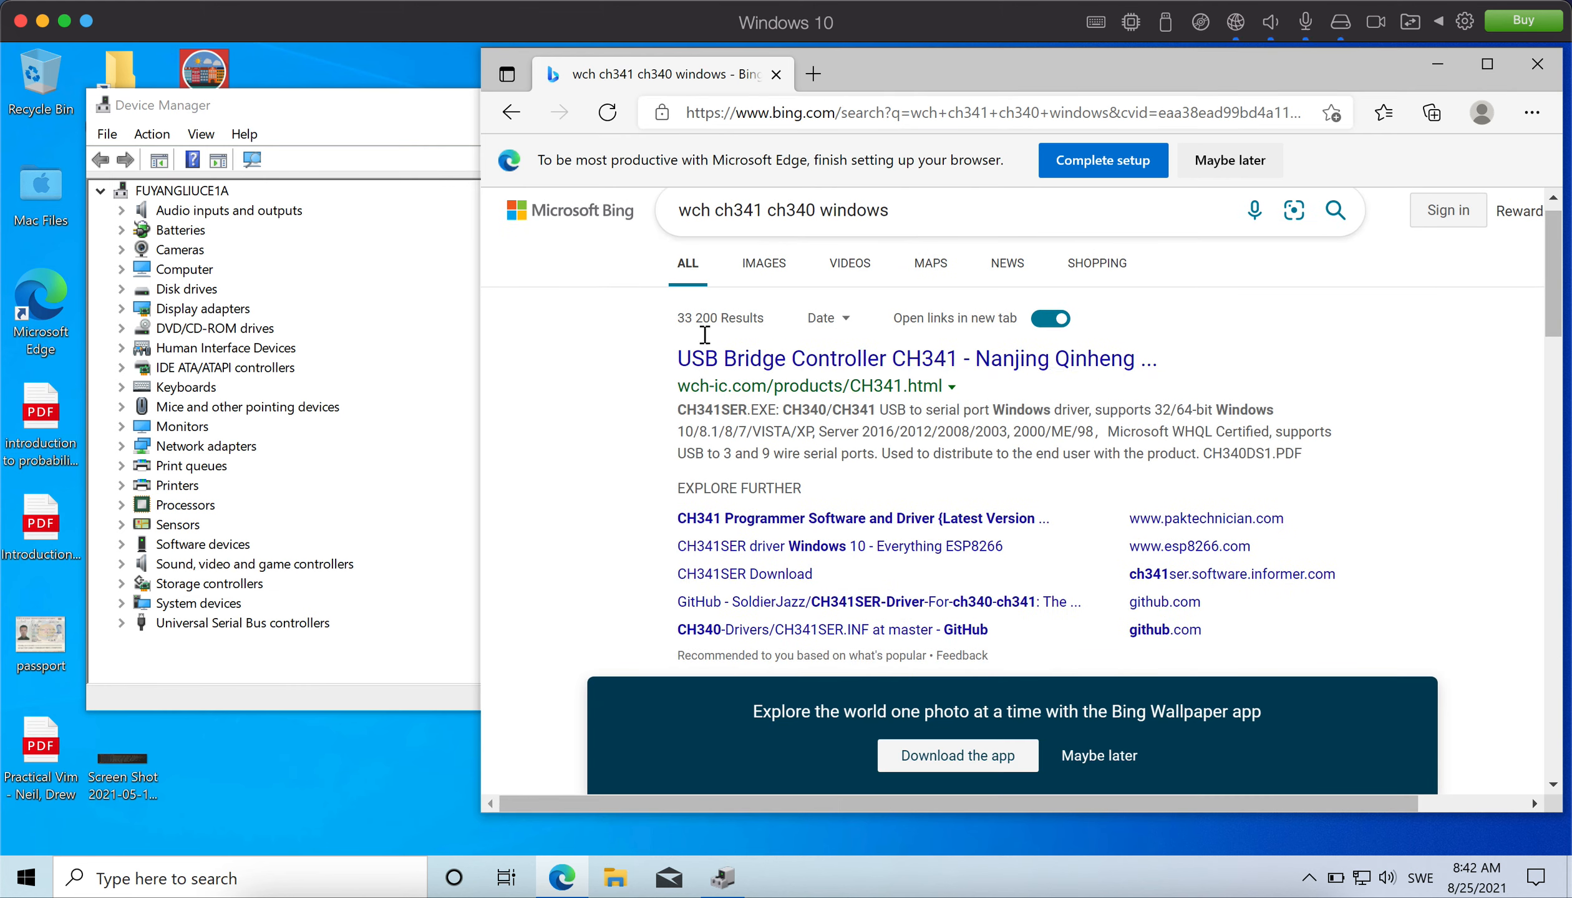
scroll(621, 353, down, 2)
scroll(621, 354, down, 1)
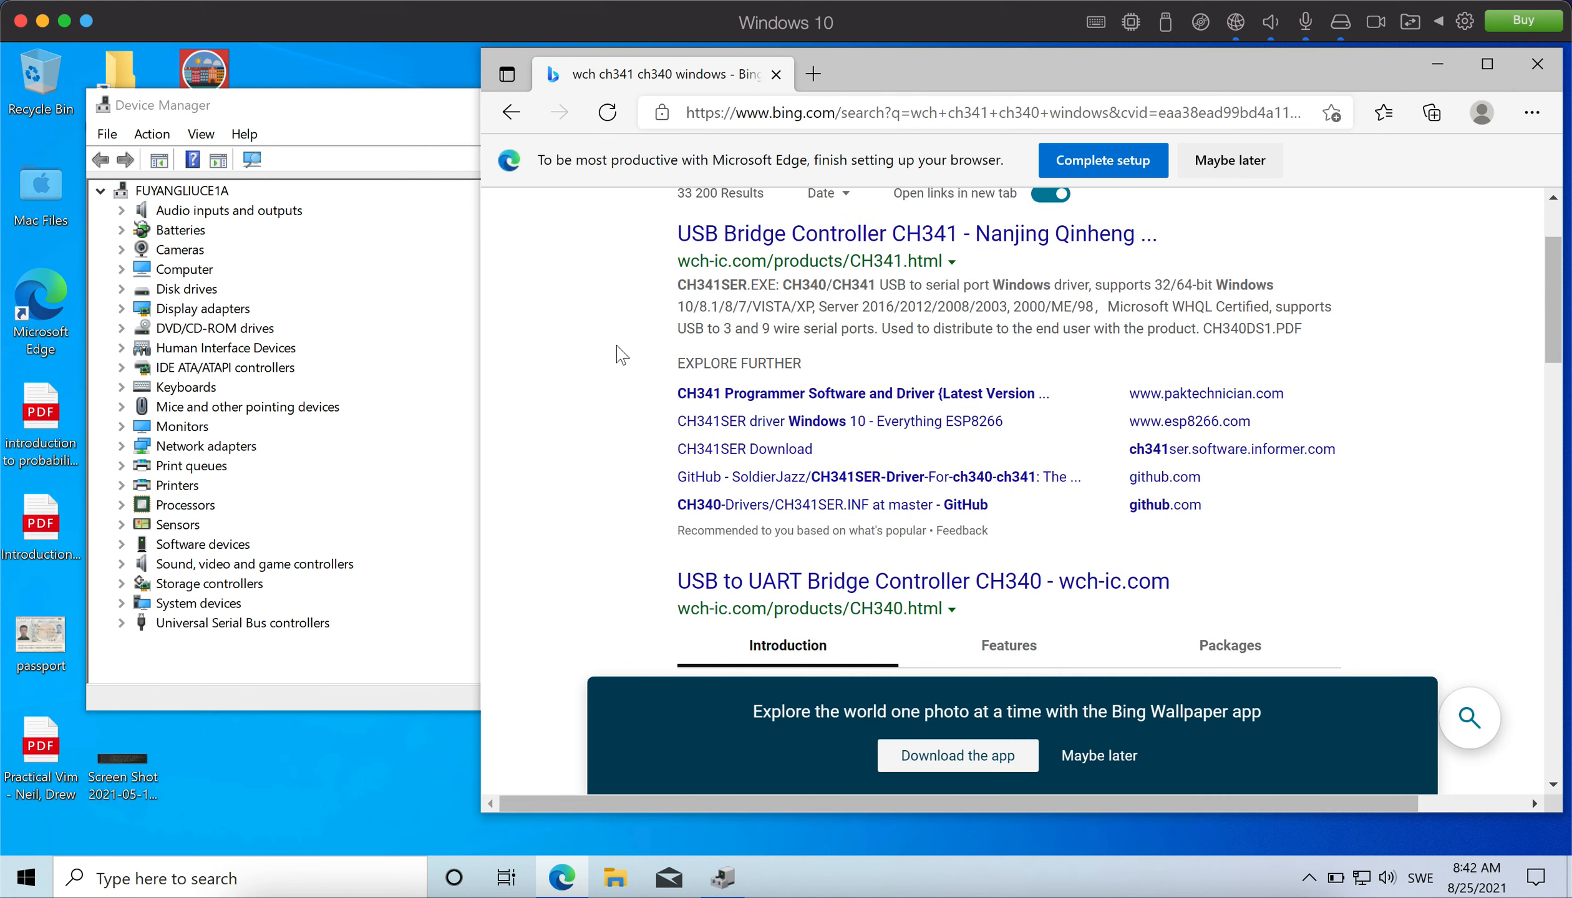
scroll(620, 353, up, 2)
click(969, 225)
text(driver)
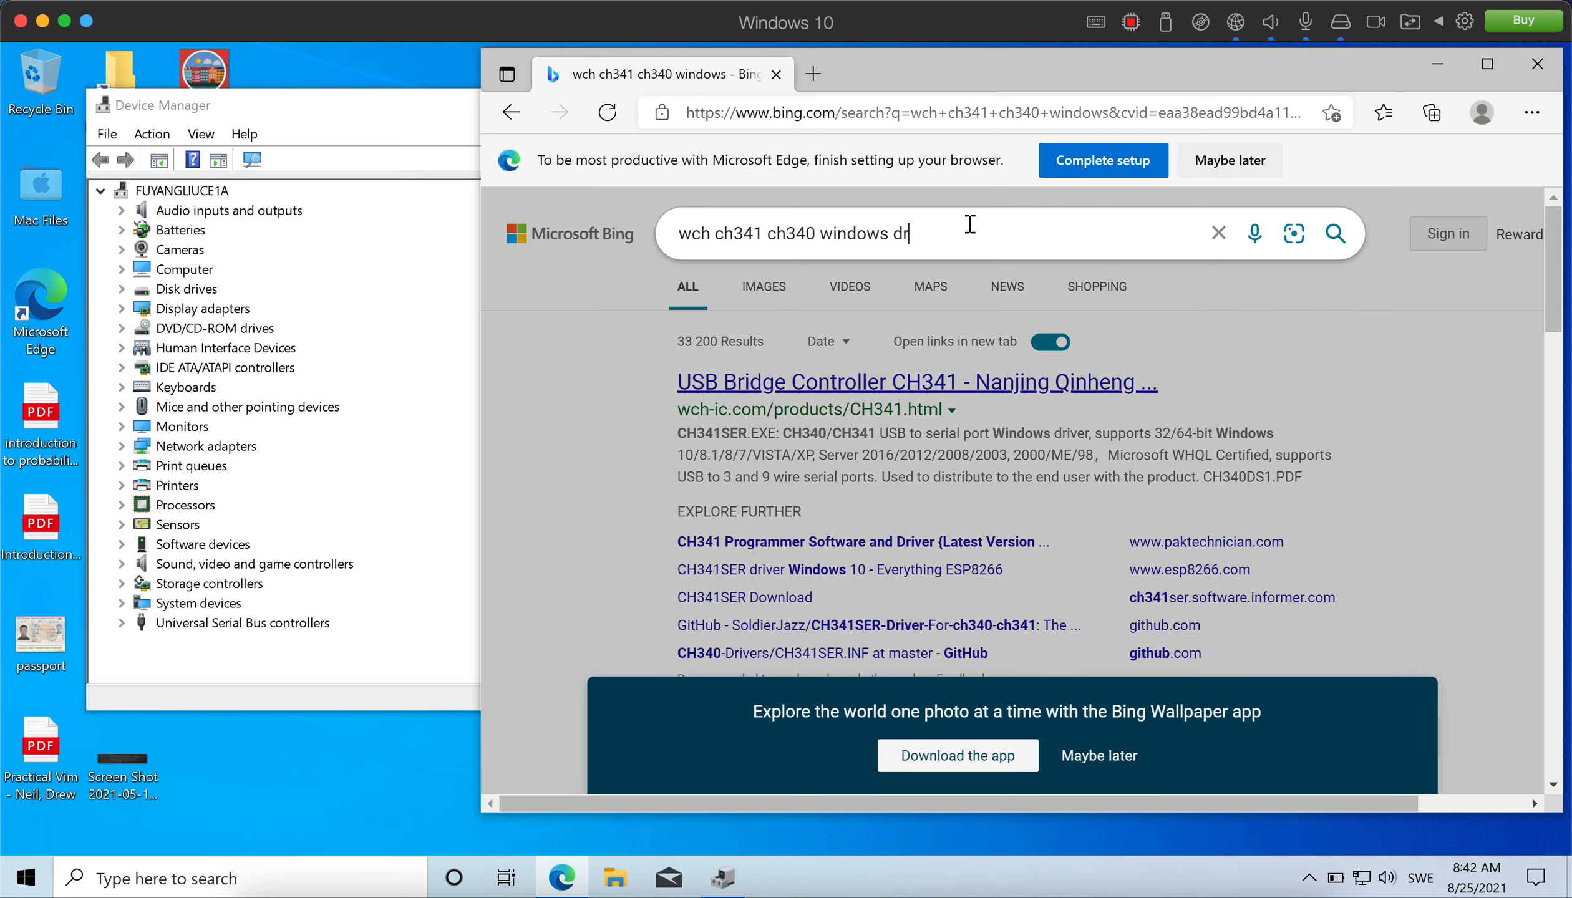
key(Return)
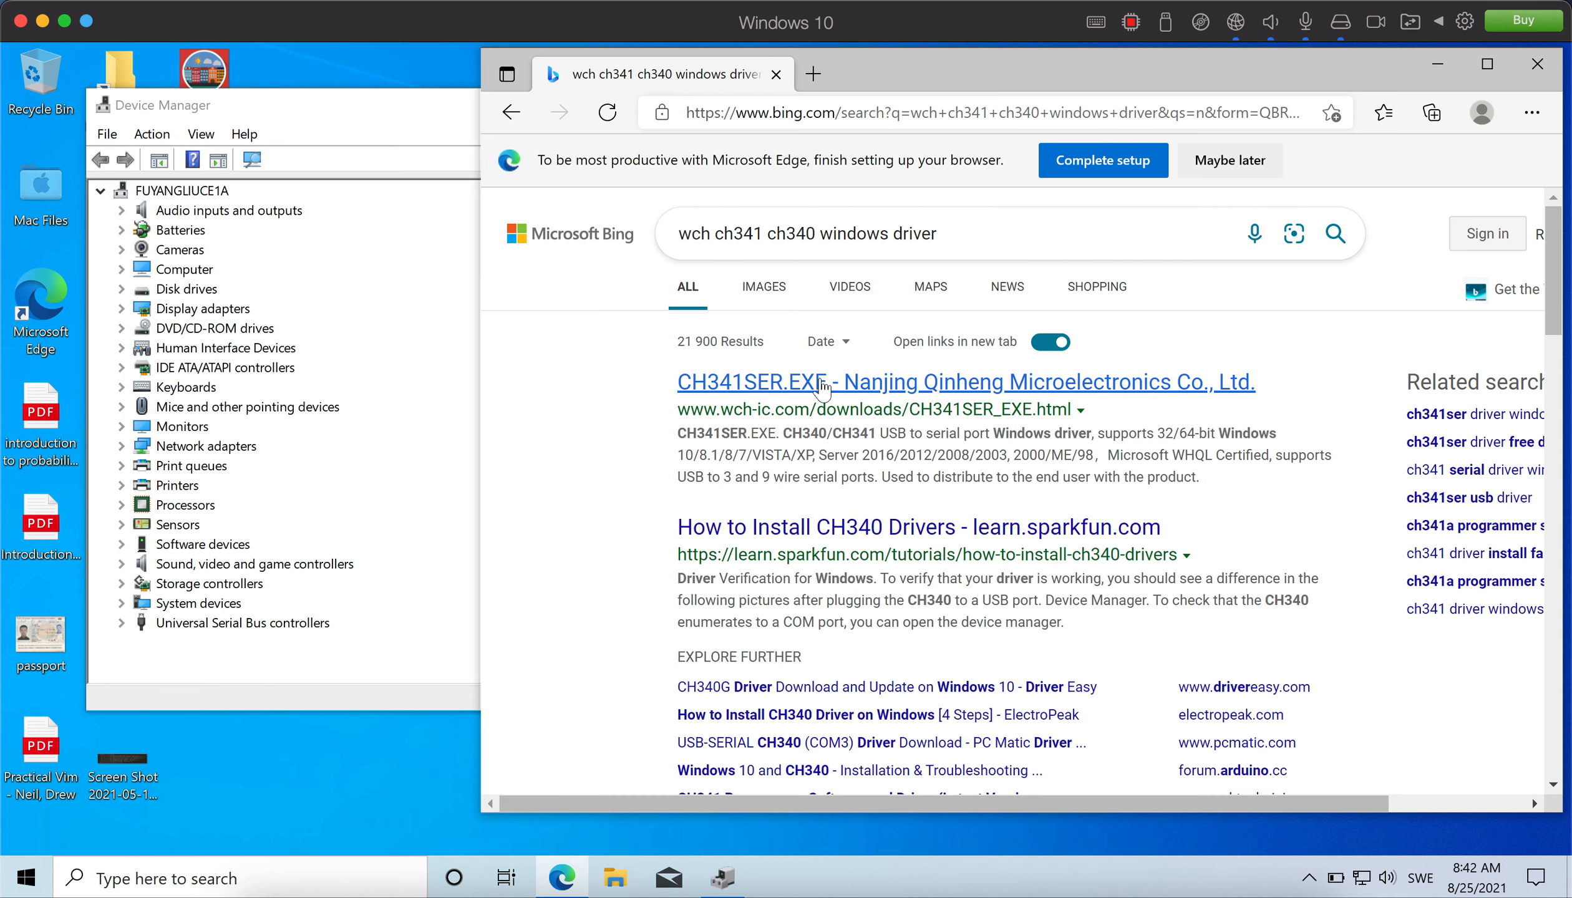
right_click(905, 385)
click(920, 397)
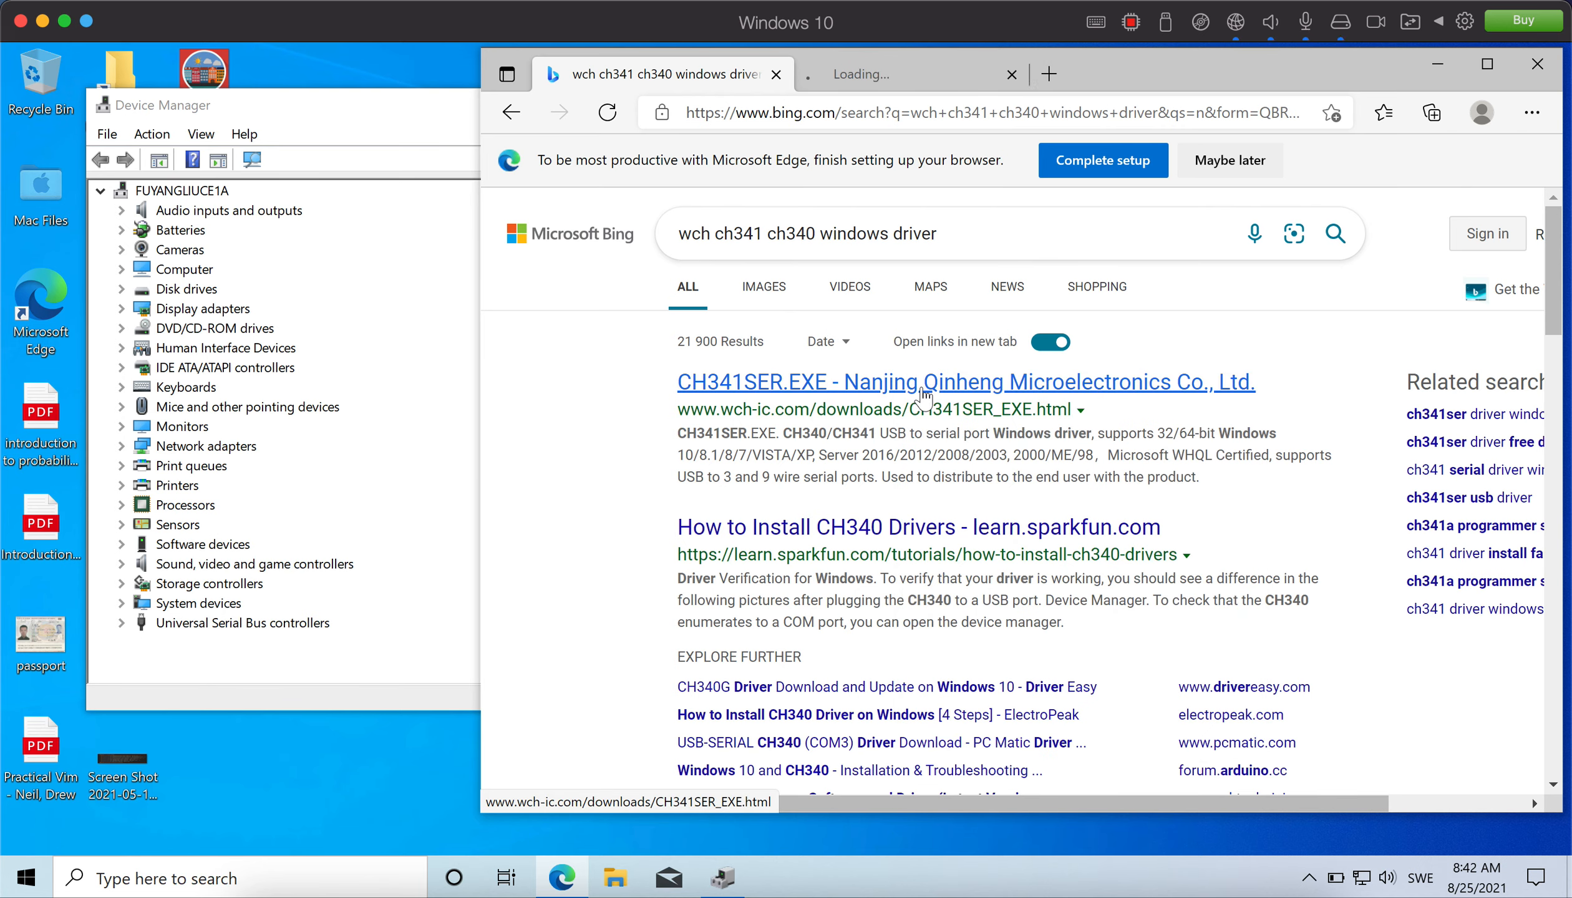
Find the CH341SER.EXE entry uploaded in 2019-03 on the WCH download page and download it
click(873, 85)
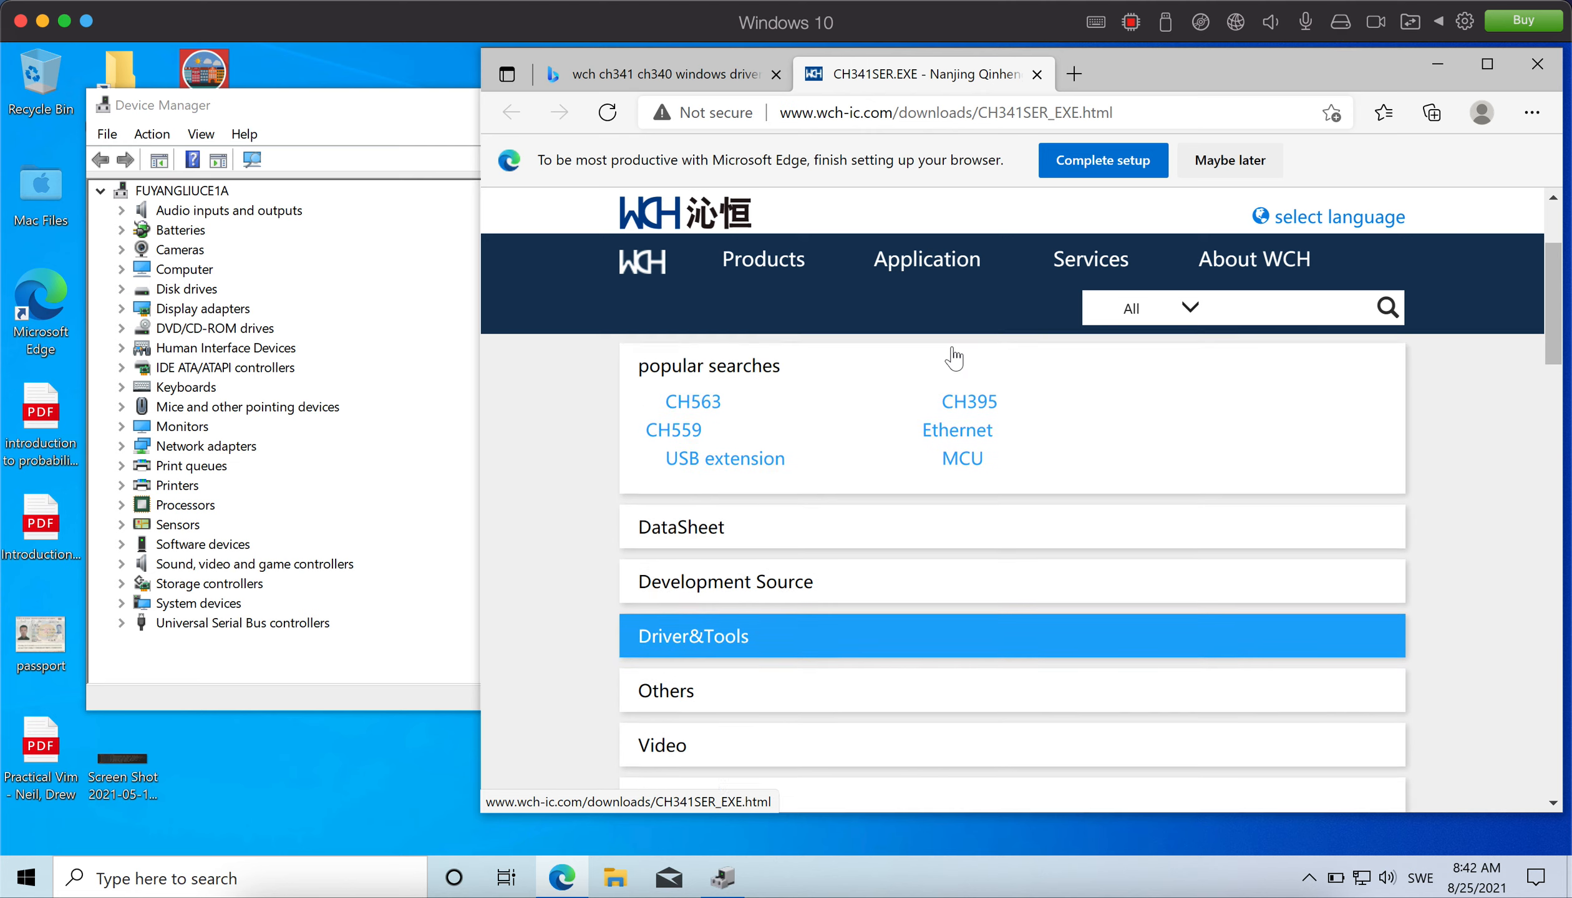
scroll(1089, 457, down, 12)
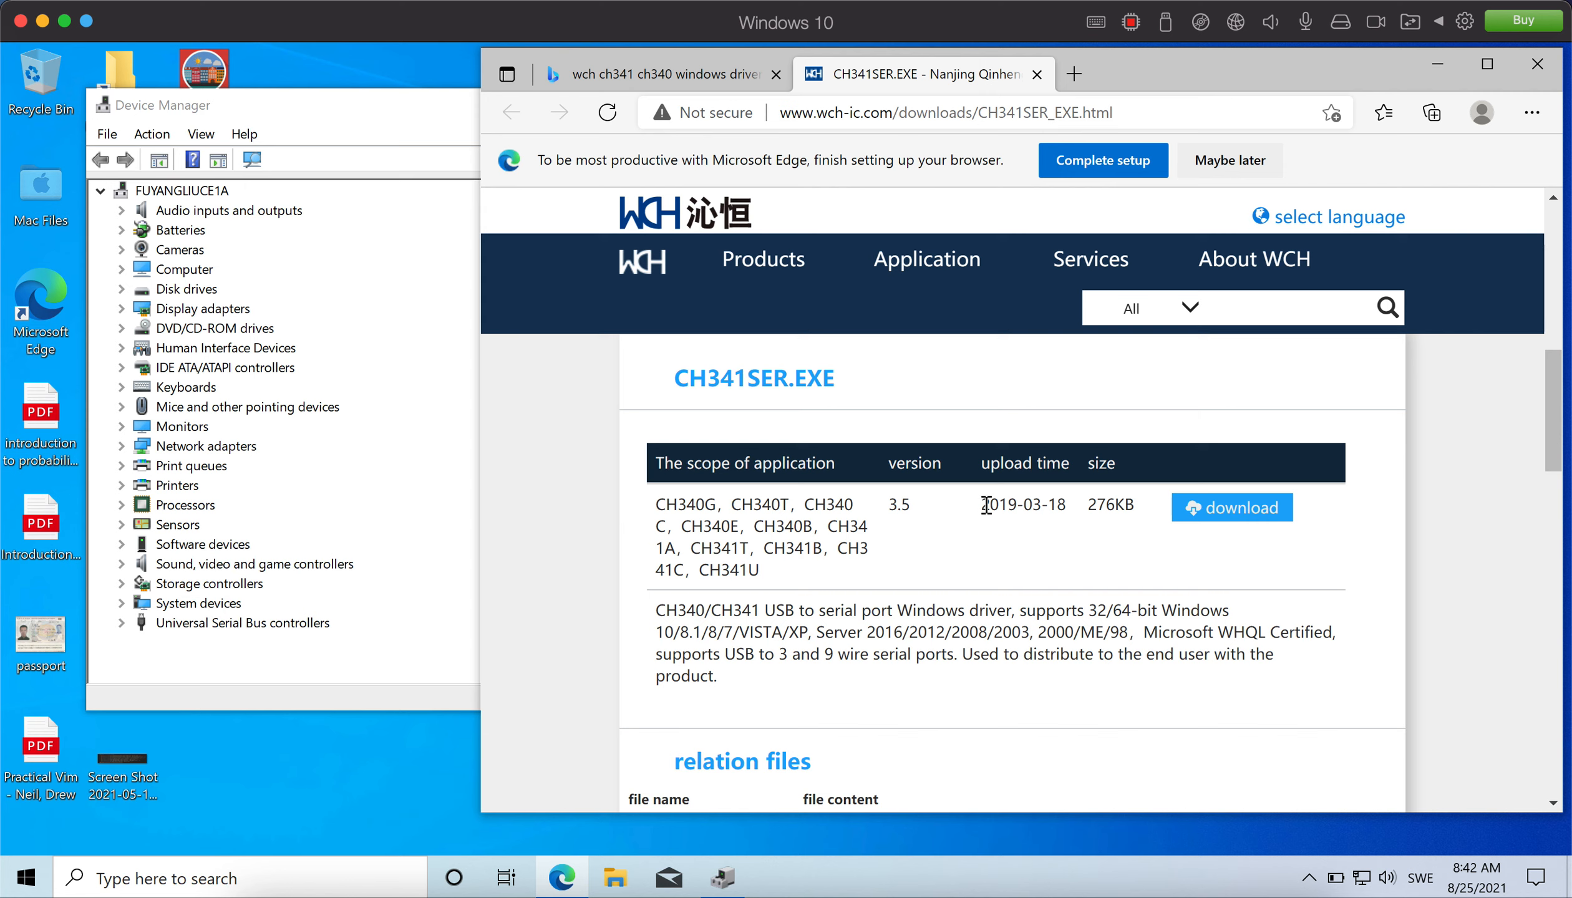
drag(984, 504, 1051, 506)
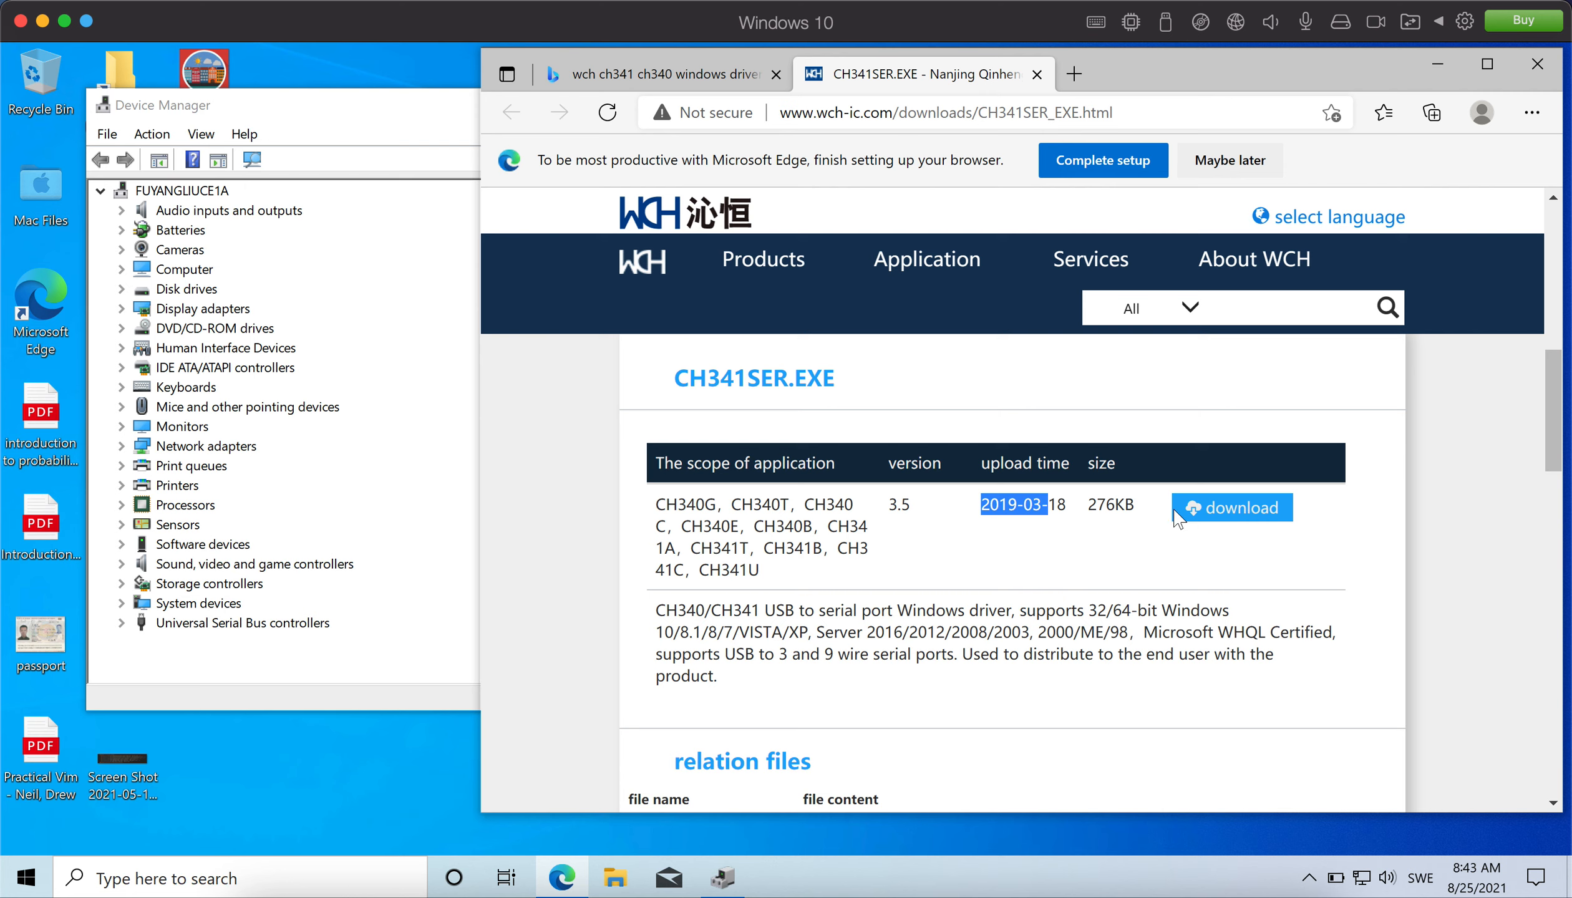
click(1200, 512)
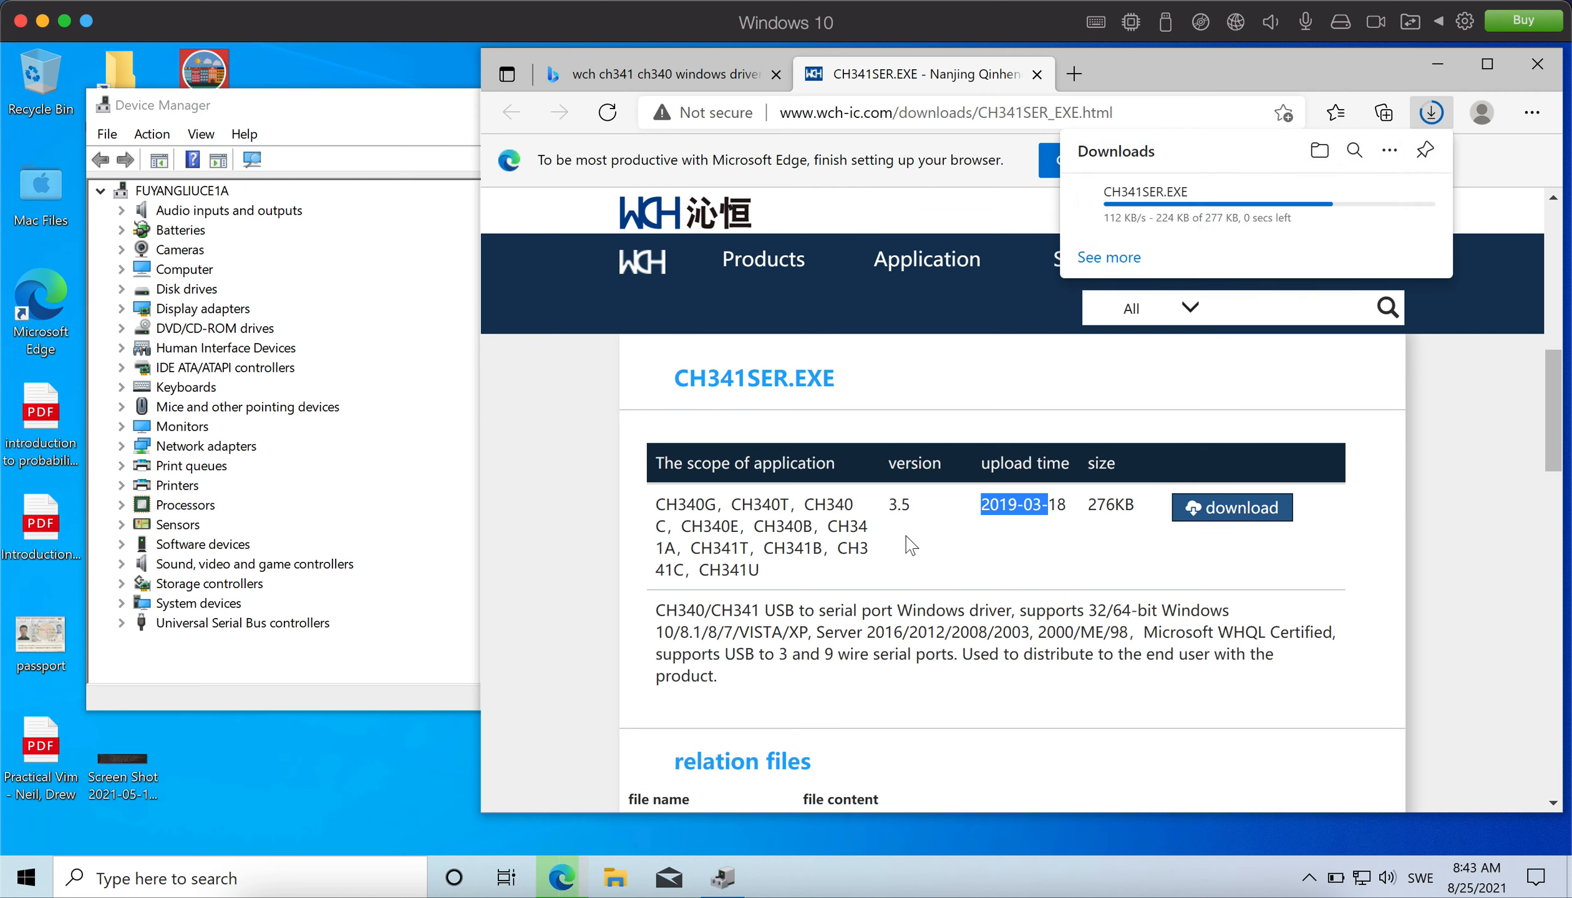
Run the downloaded CH341SER.EXE, install the CH341SER.INF driver and close DriverSetup
click(1203, 209)
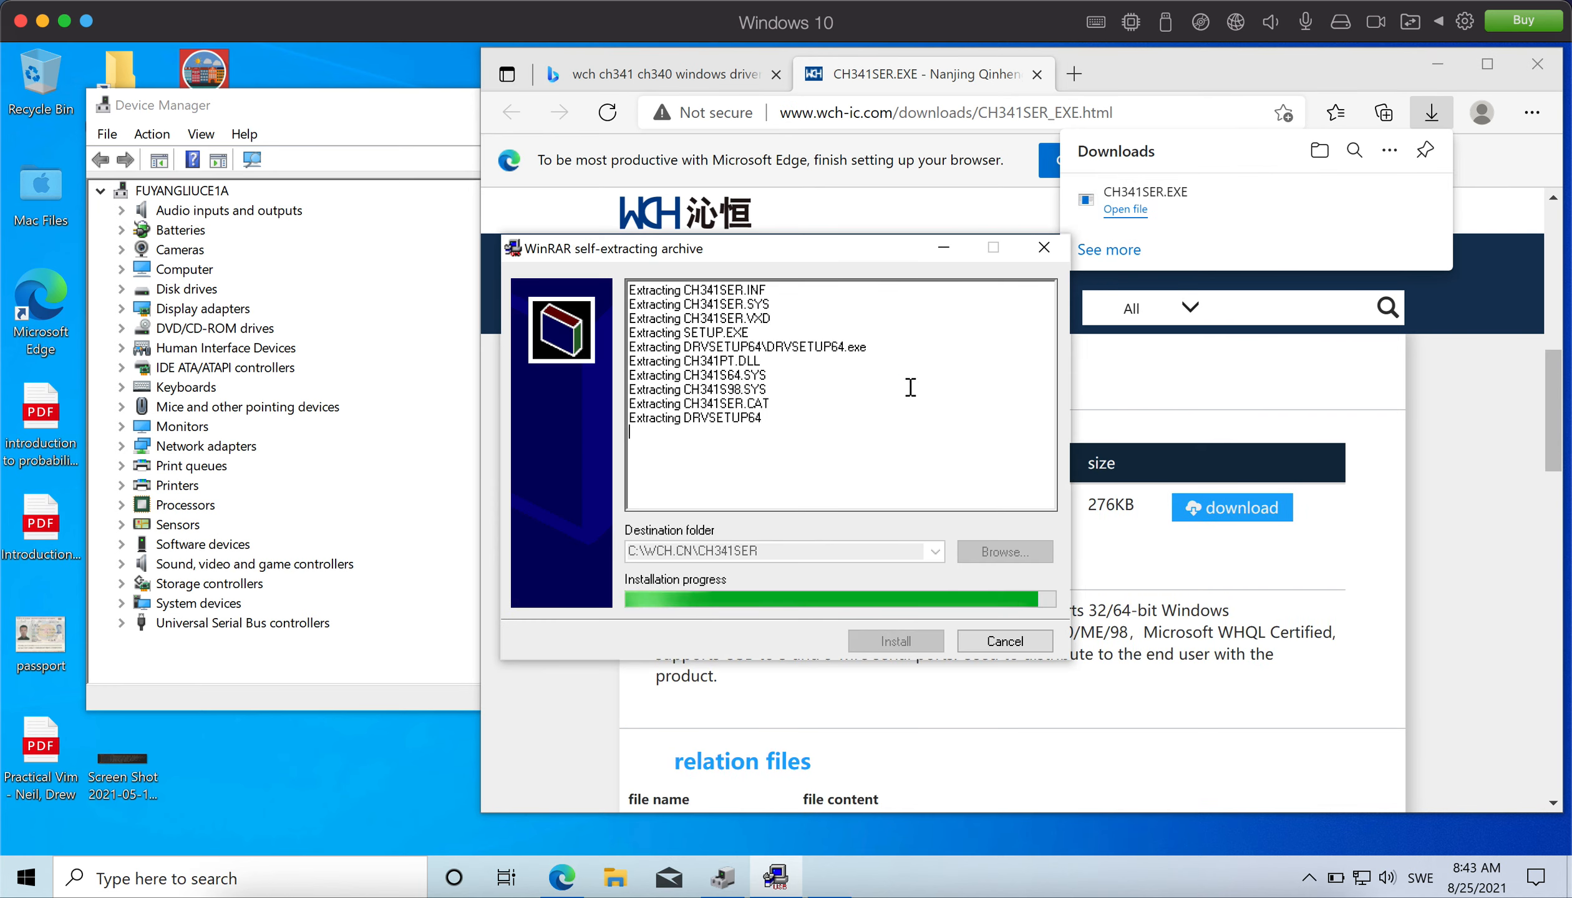
click(695, 615)
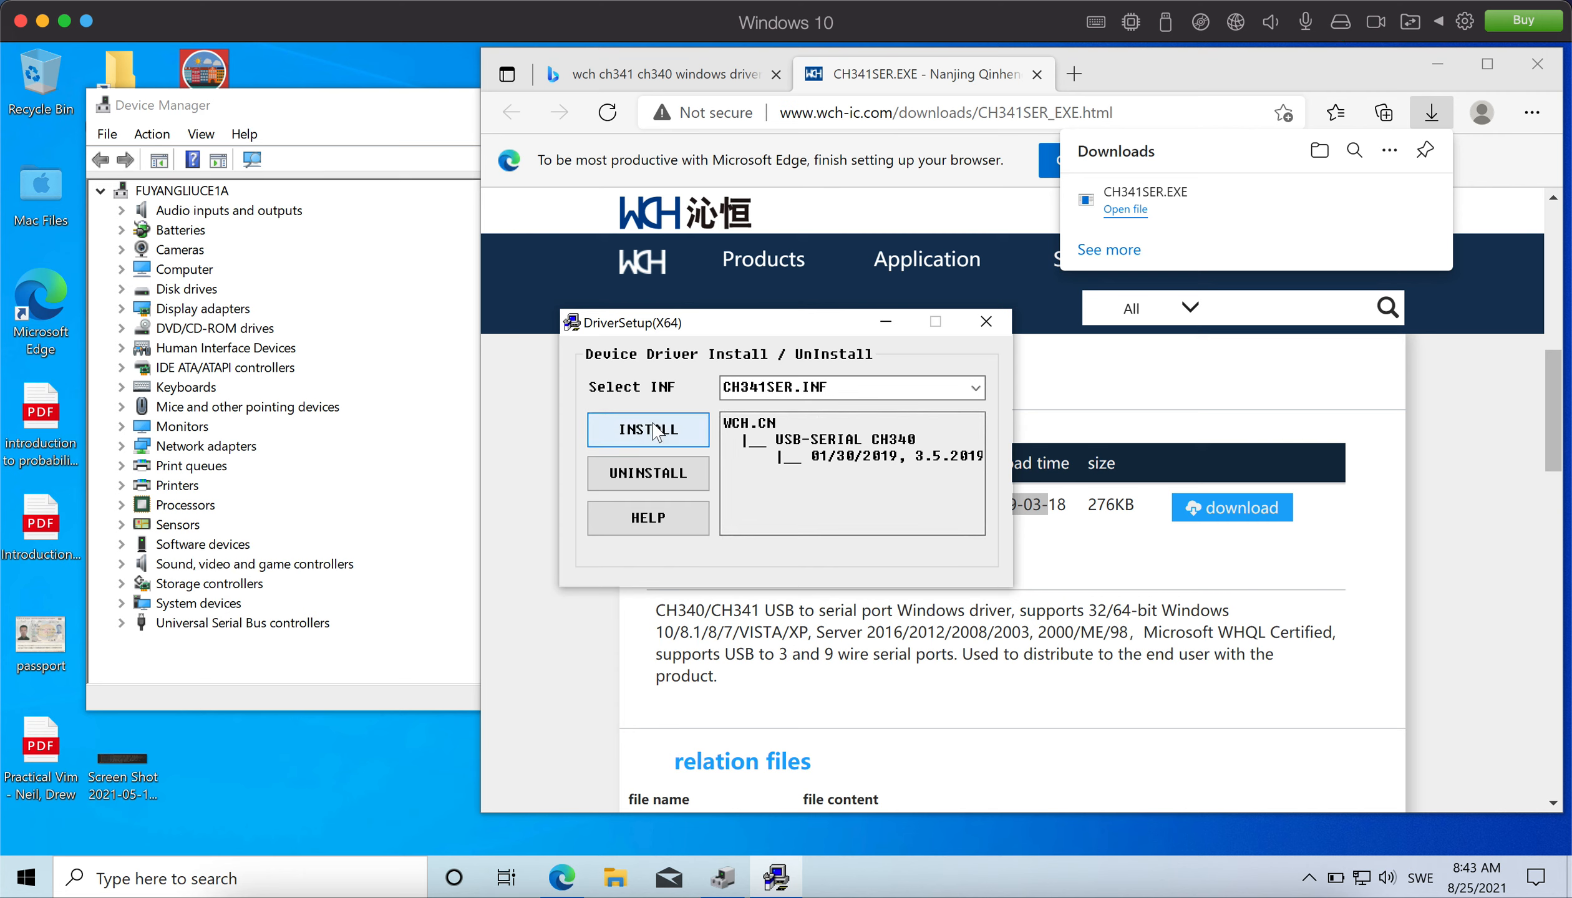
click(654, 431)
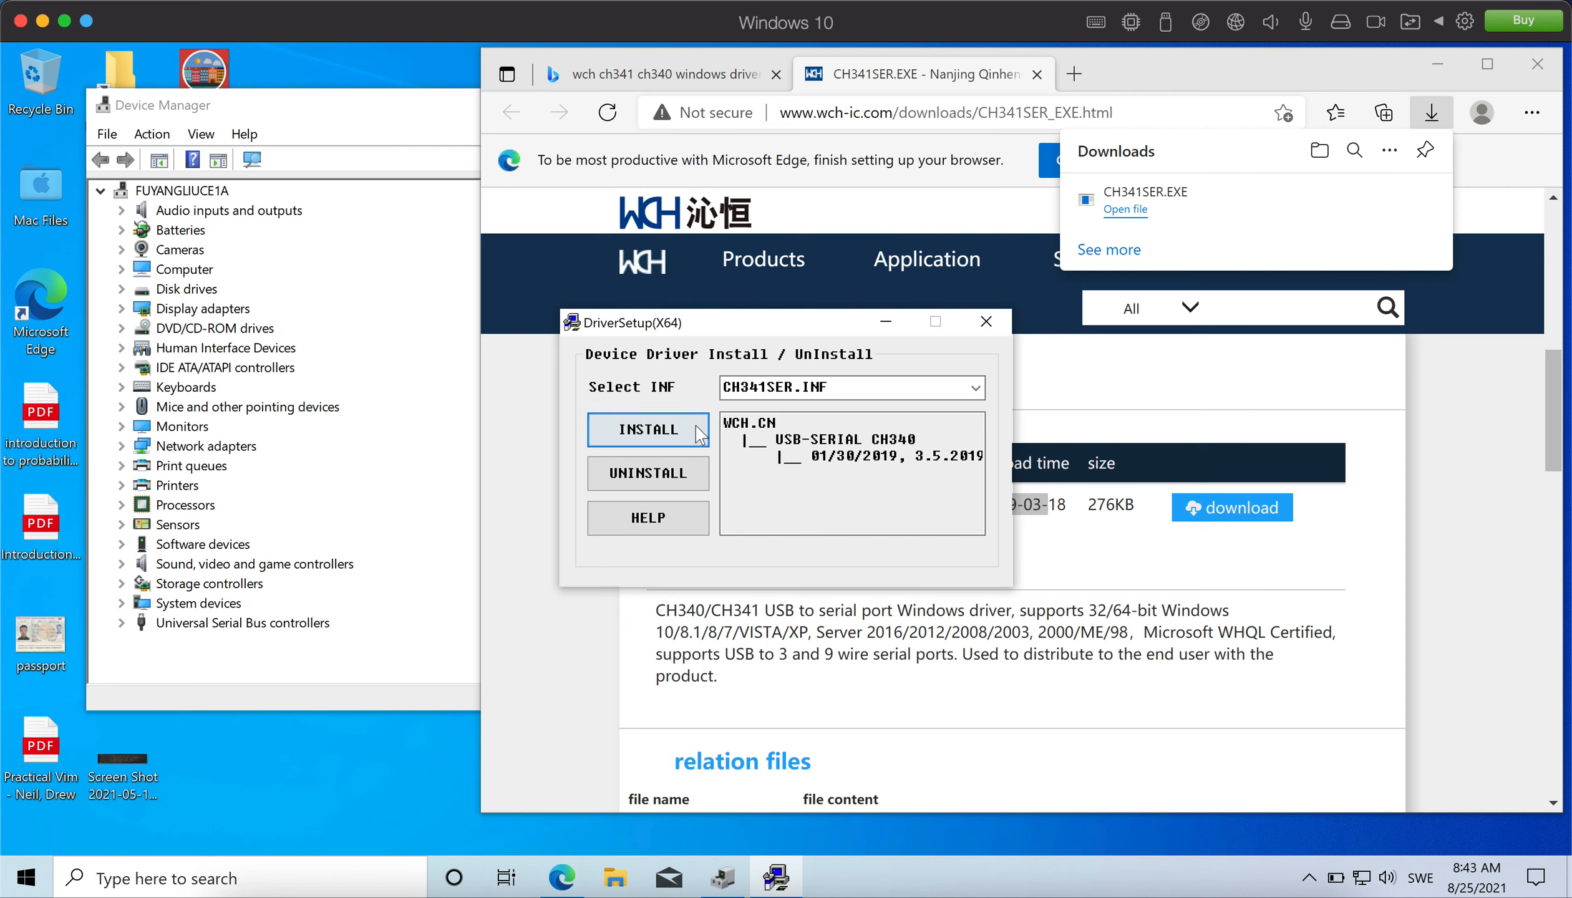
click(985, 322)
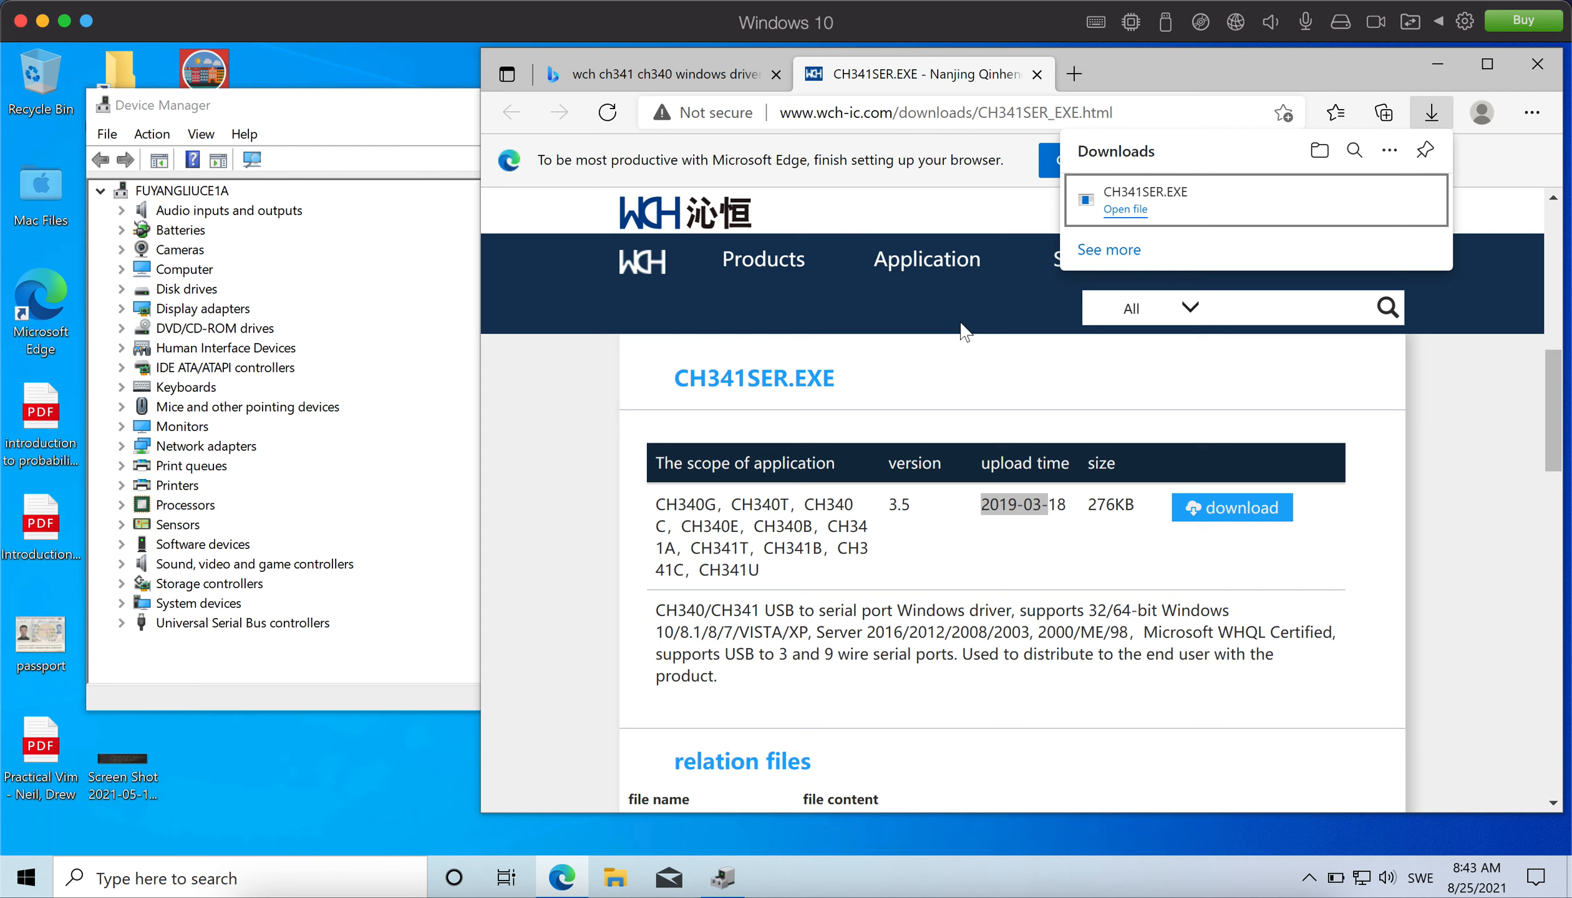
Allow Parallels Desktop to access the USB Serial device and locate its CH340 entry among the COM & LPT ports in Device Manager
click(389, 107)
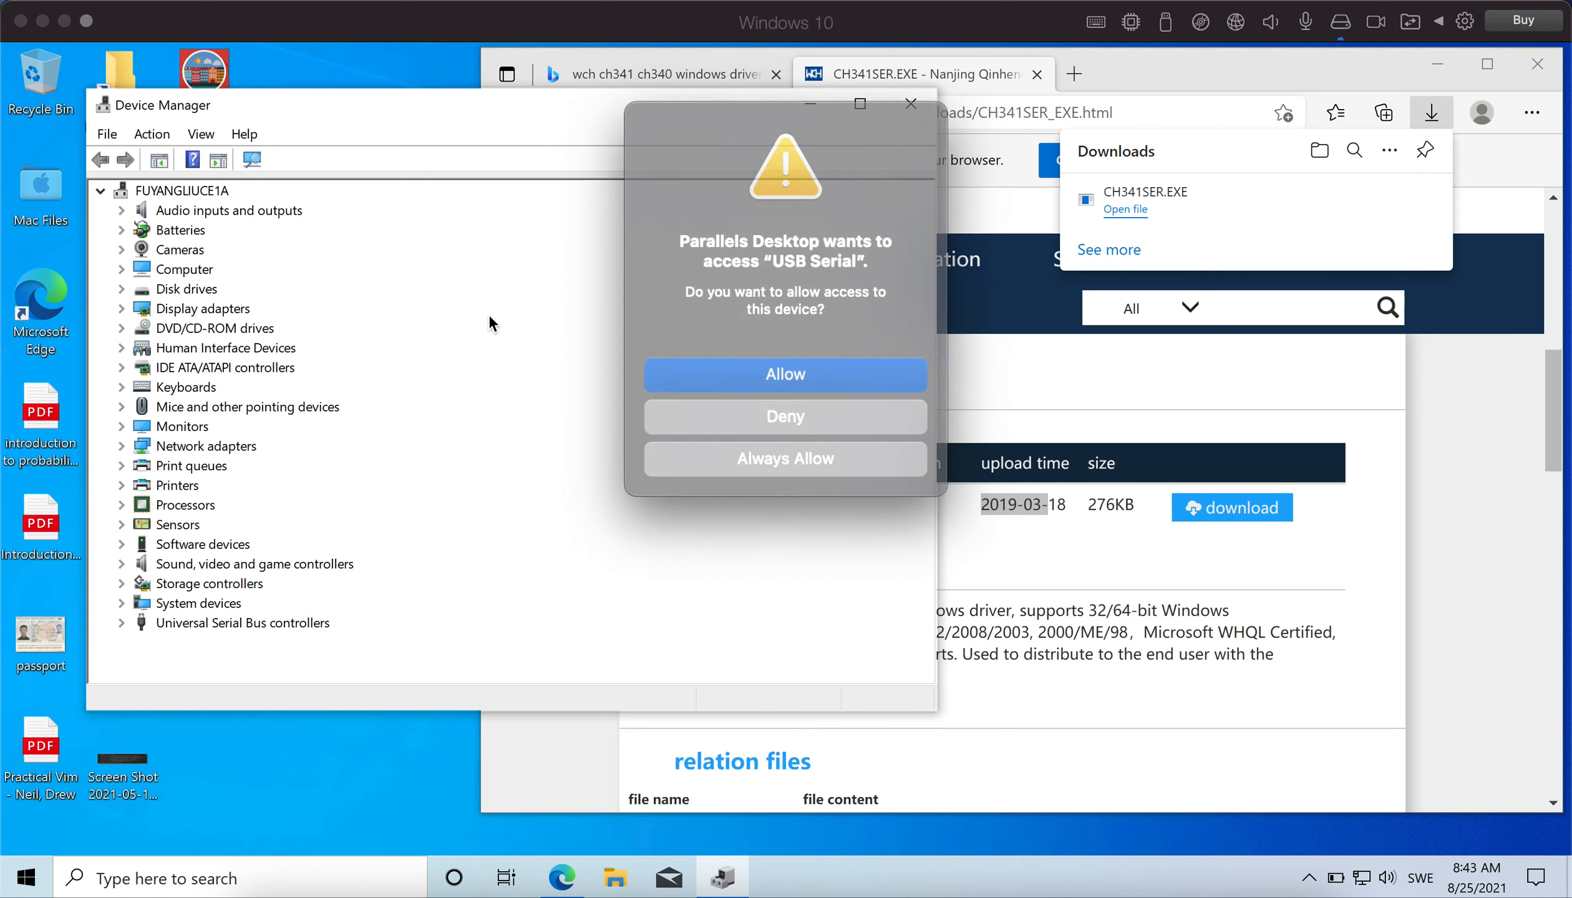
click(760, 366)
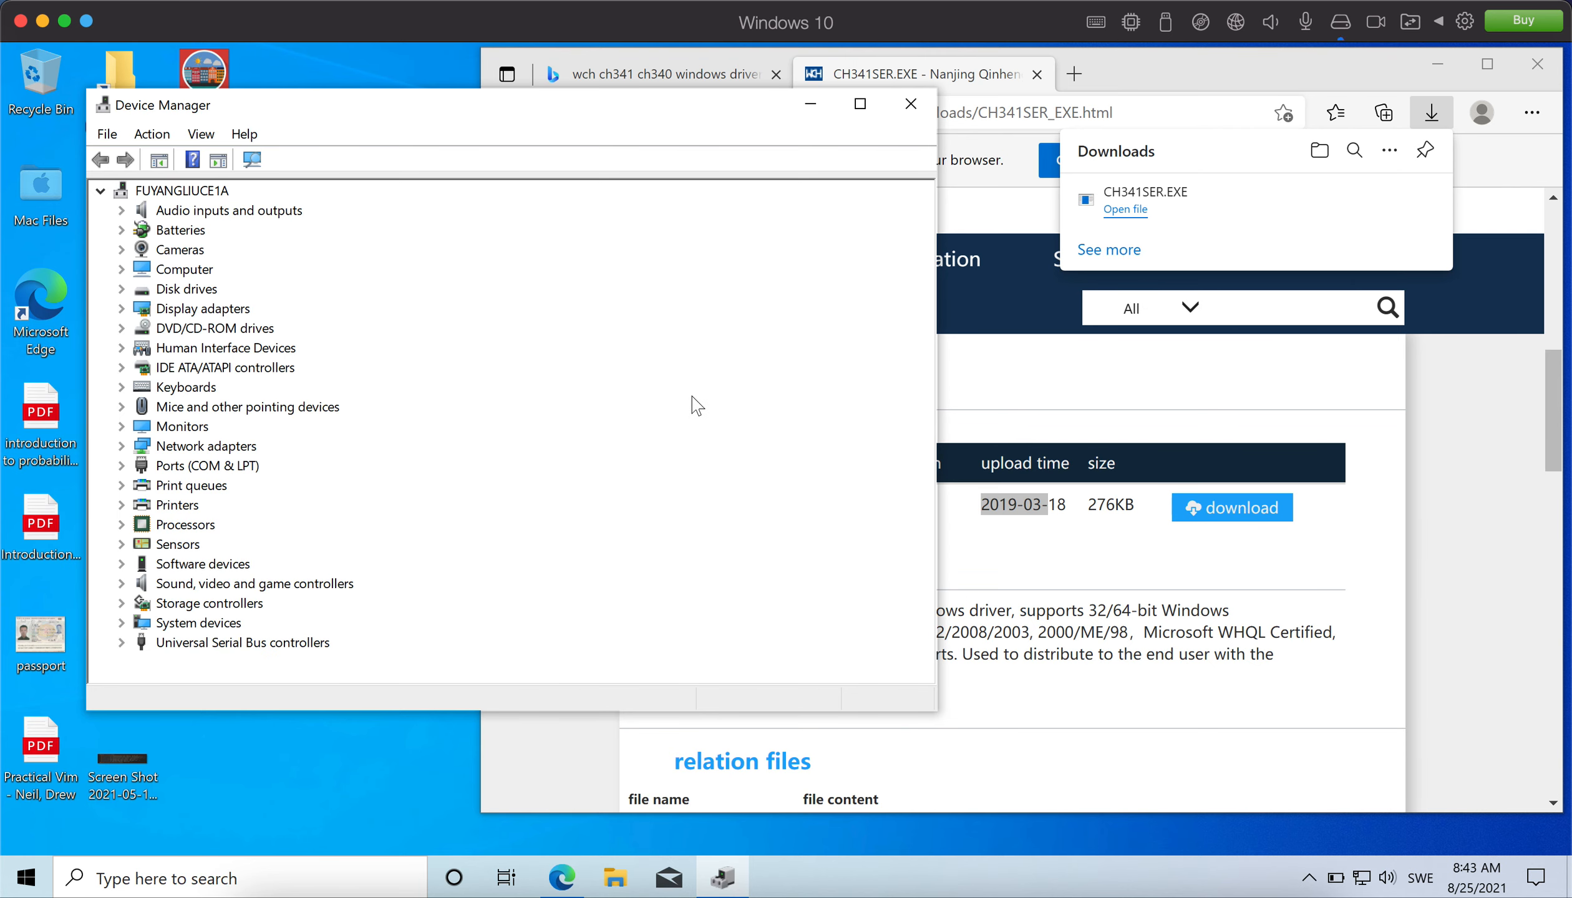
click(167, 468)
click(122, 466)
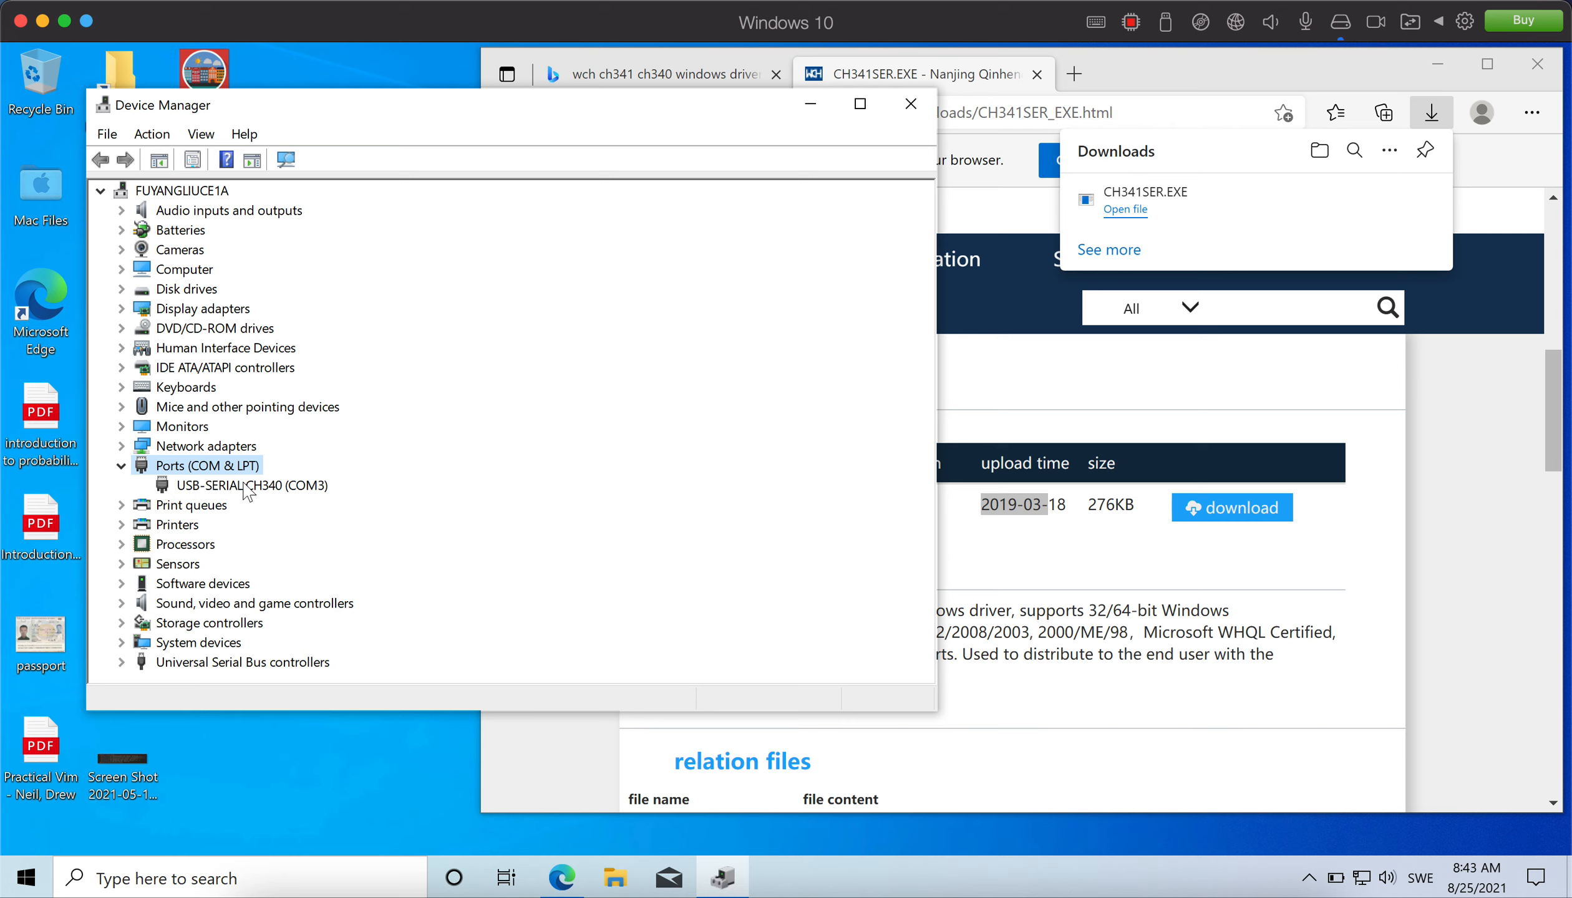
click(303, 491)
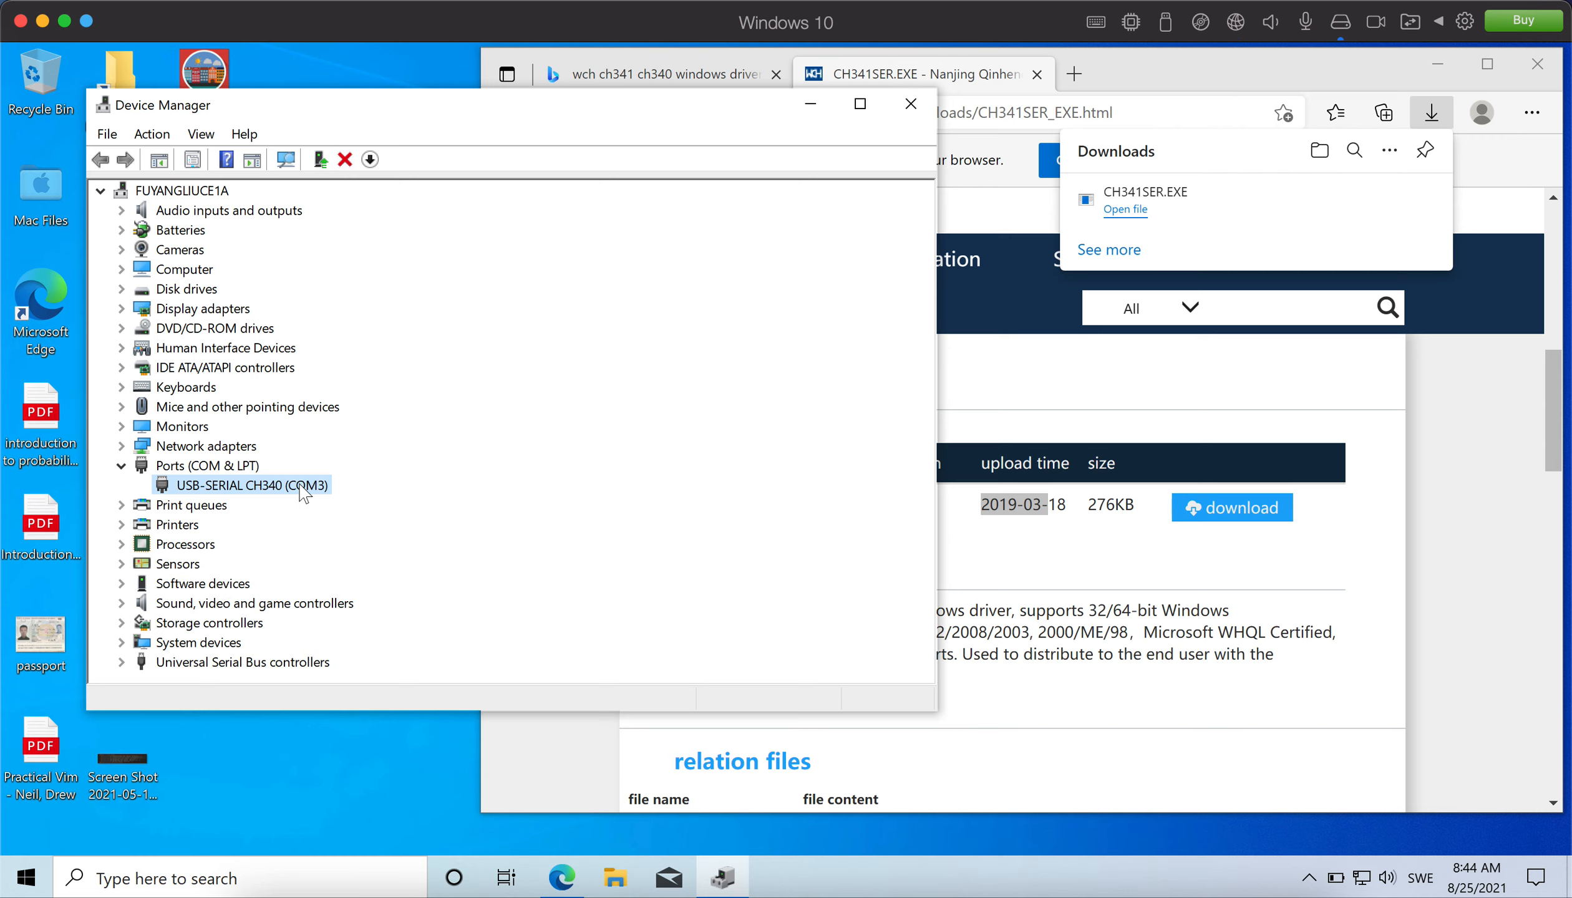
Close Edge and open the BmsMonitorV1.2.8 folder inside Documents > MGod BMS in File Explorer
click(1143, 71)
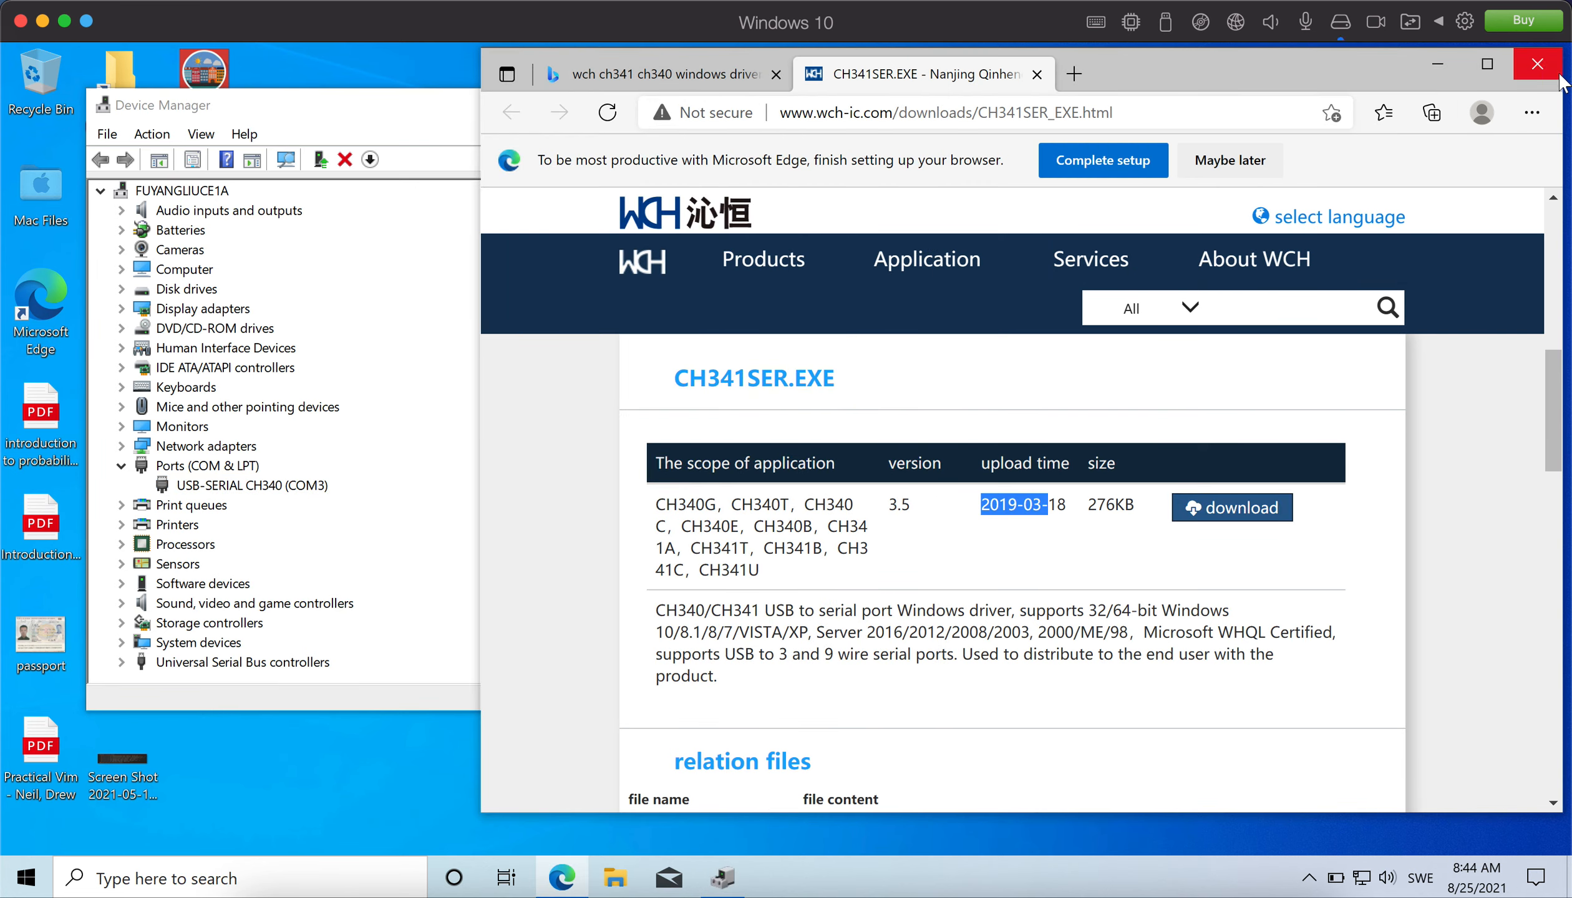
click(1540, 64)
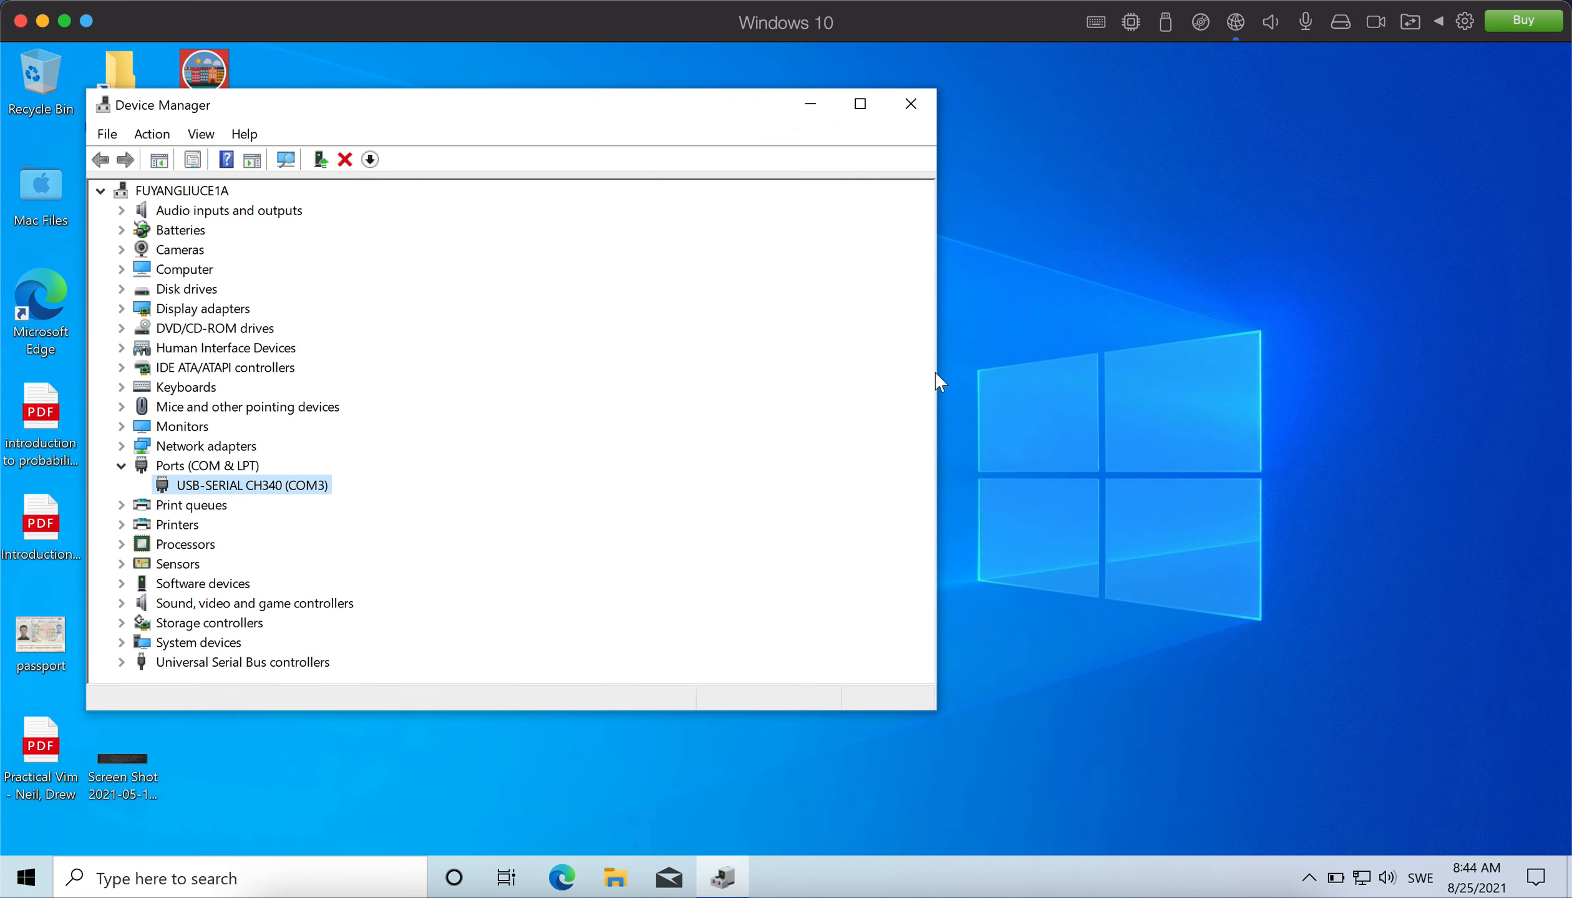
click(613, 878)
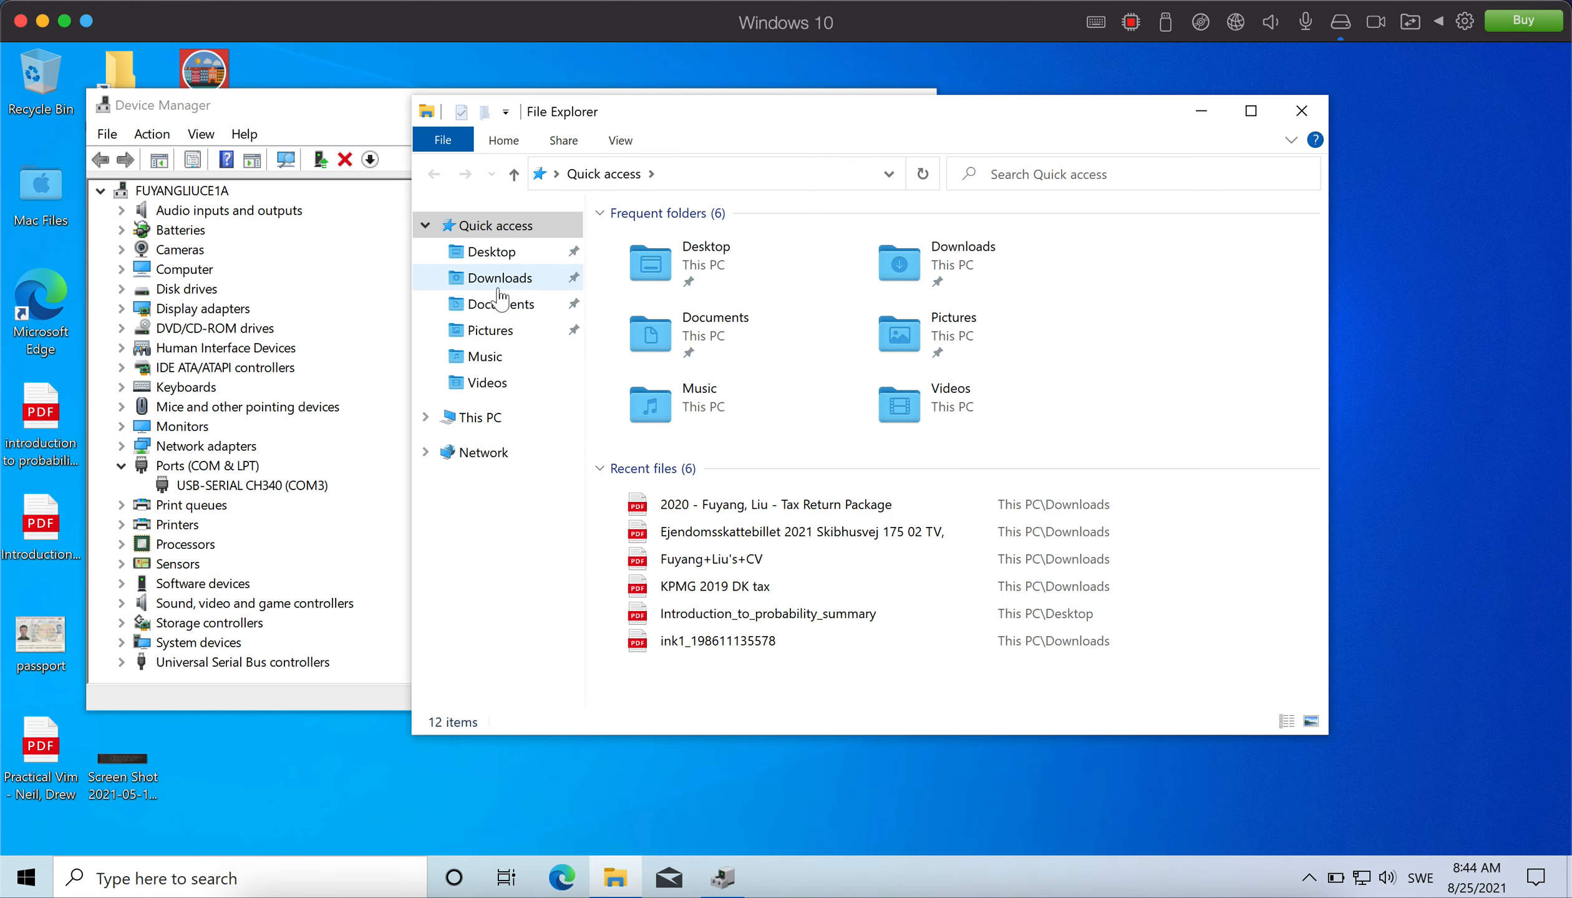
click(492, 252)
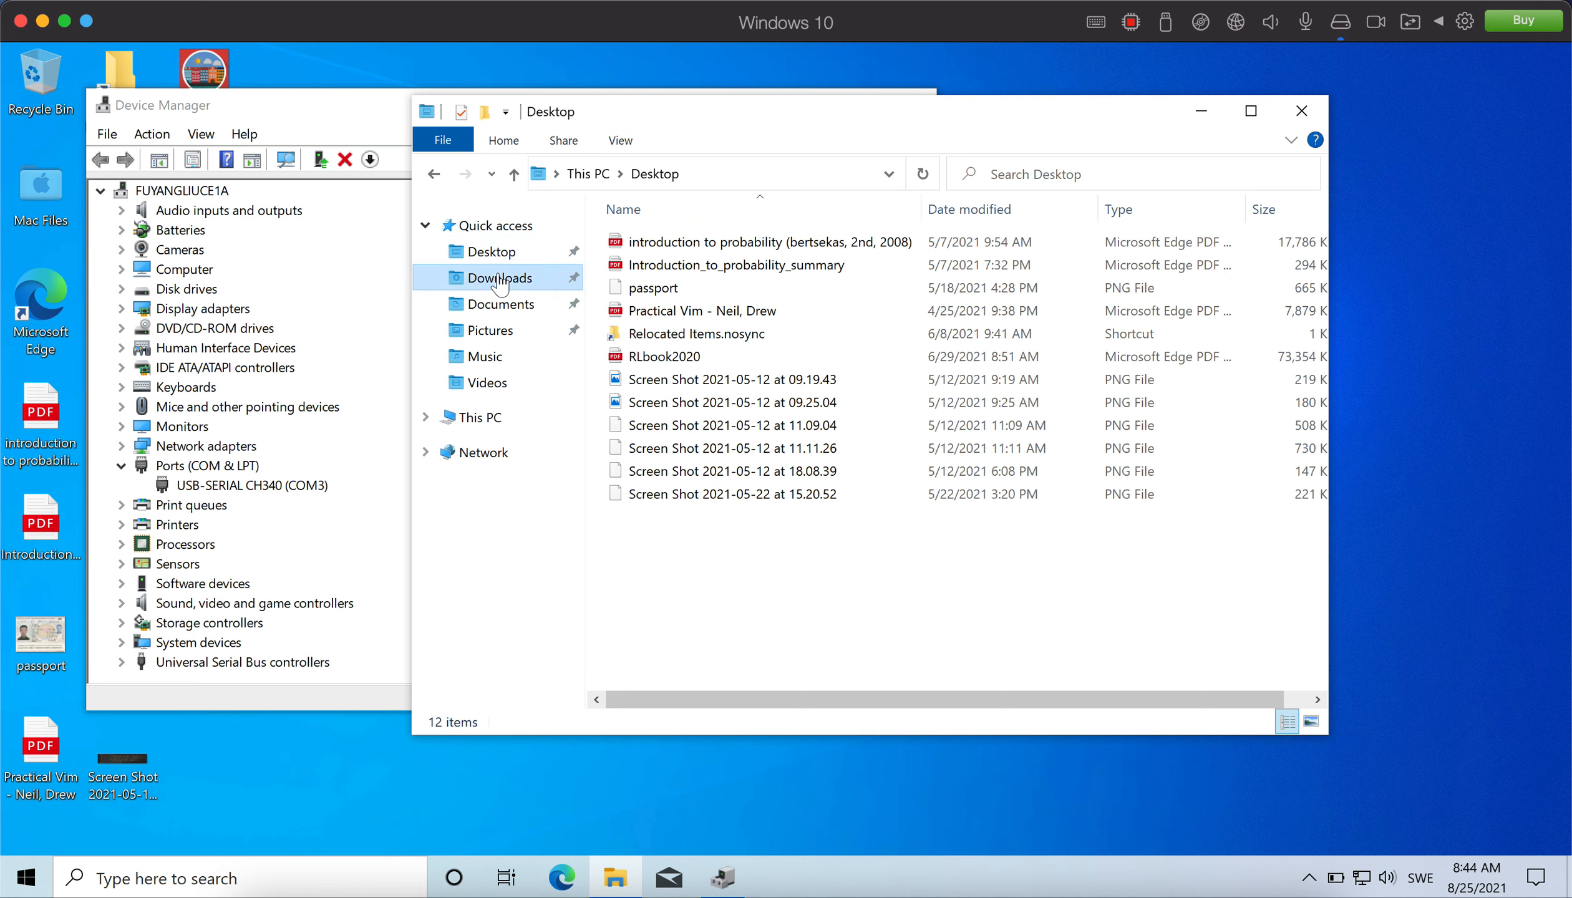
click(499, 279)
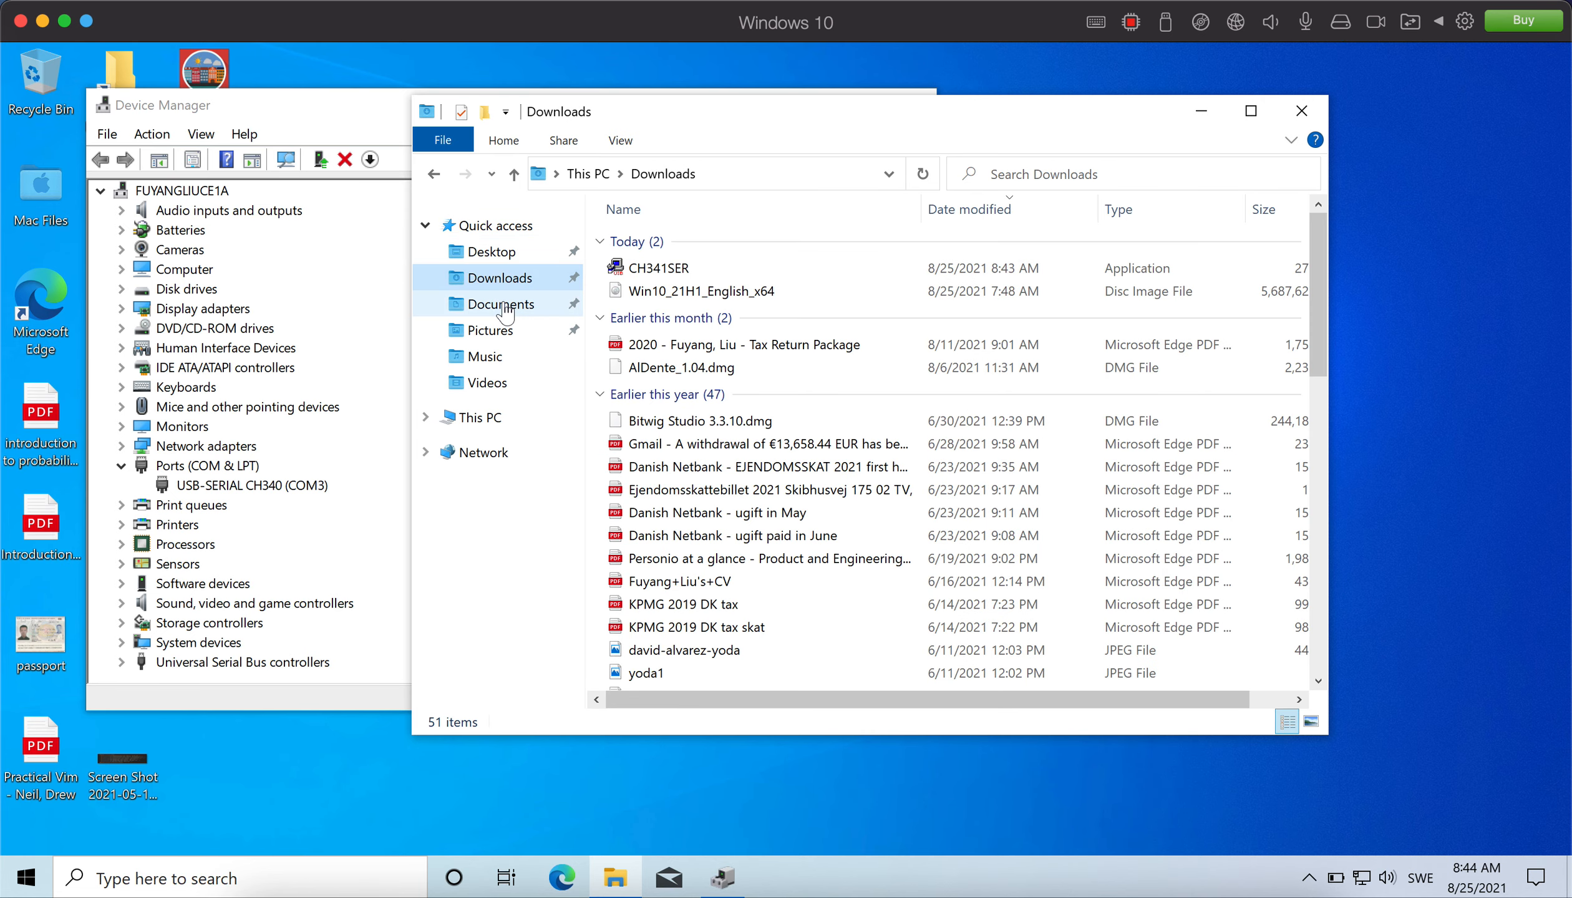
click(499, 304)
click(681, 246)
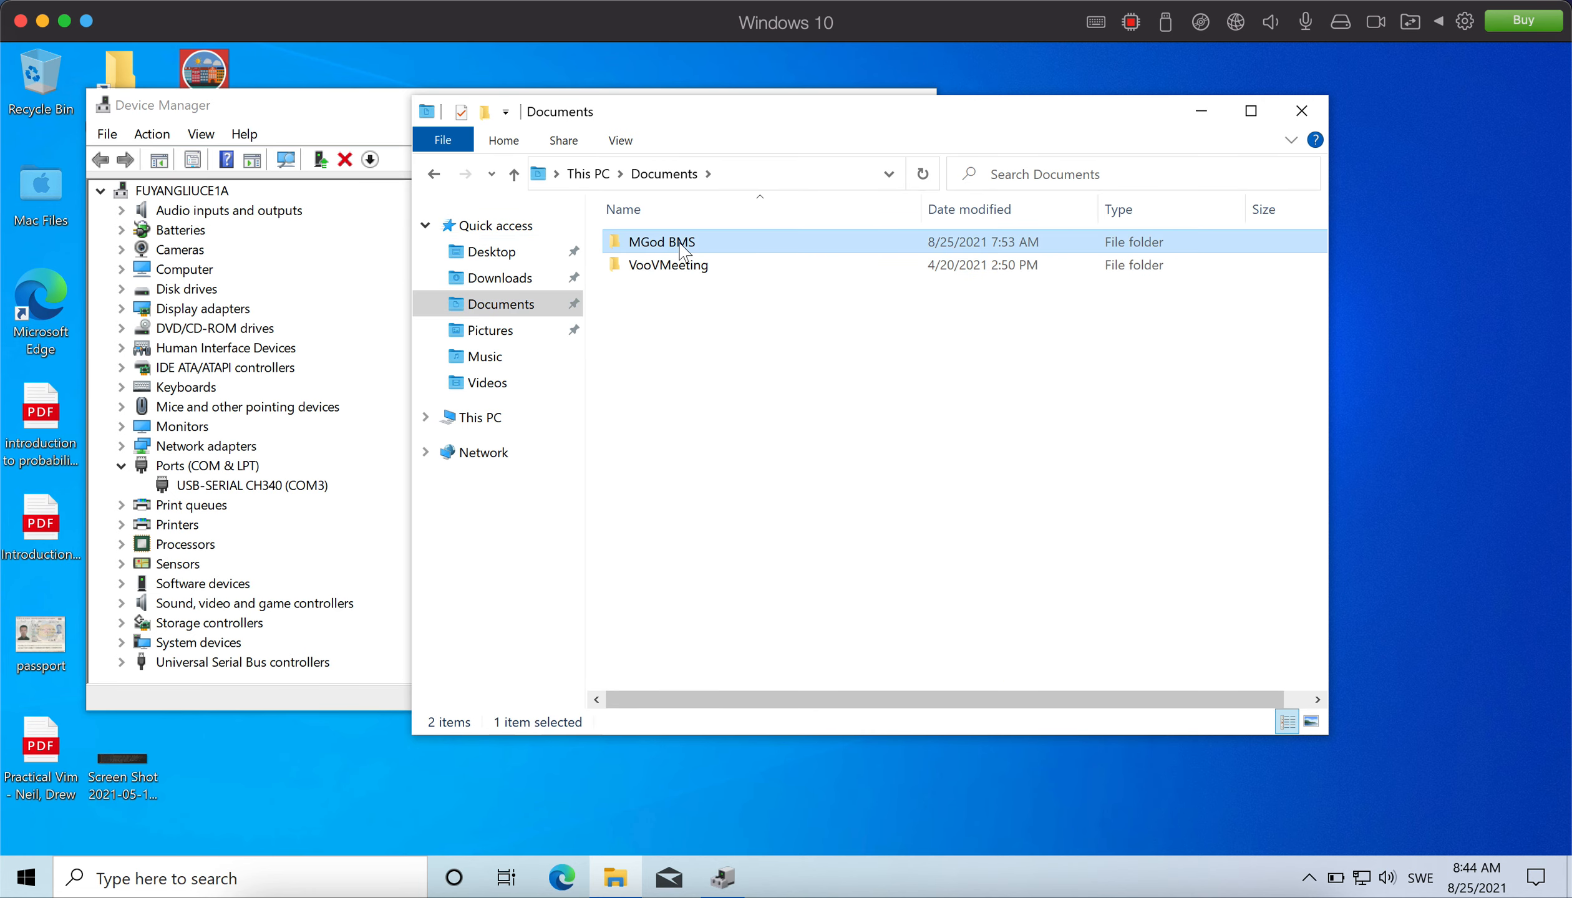
double_click(683, 246)
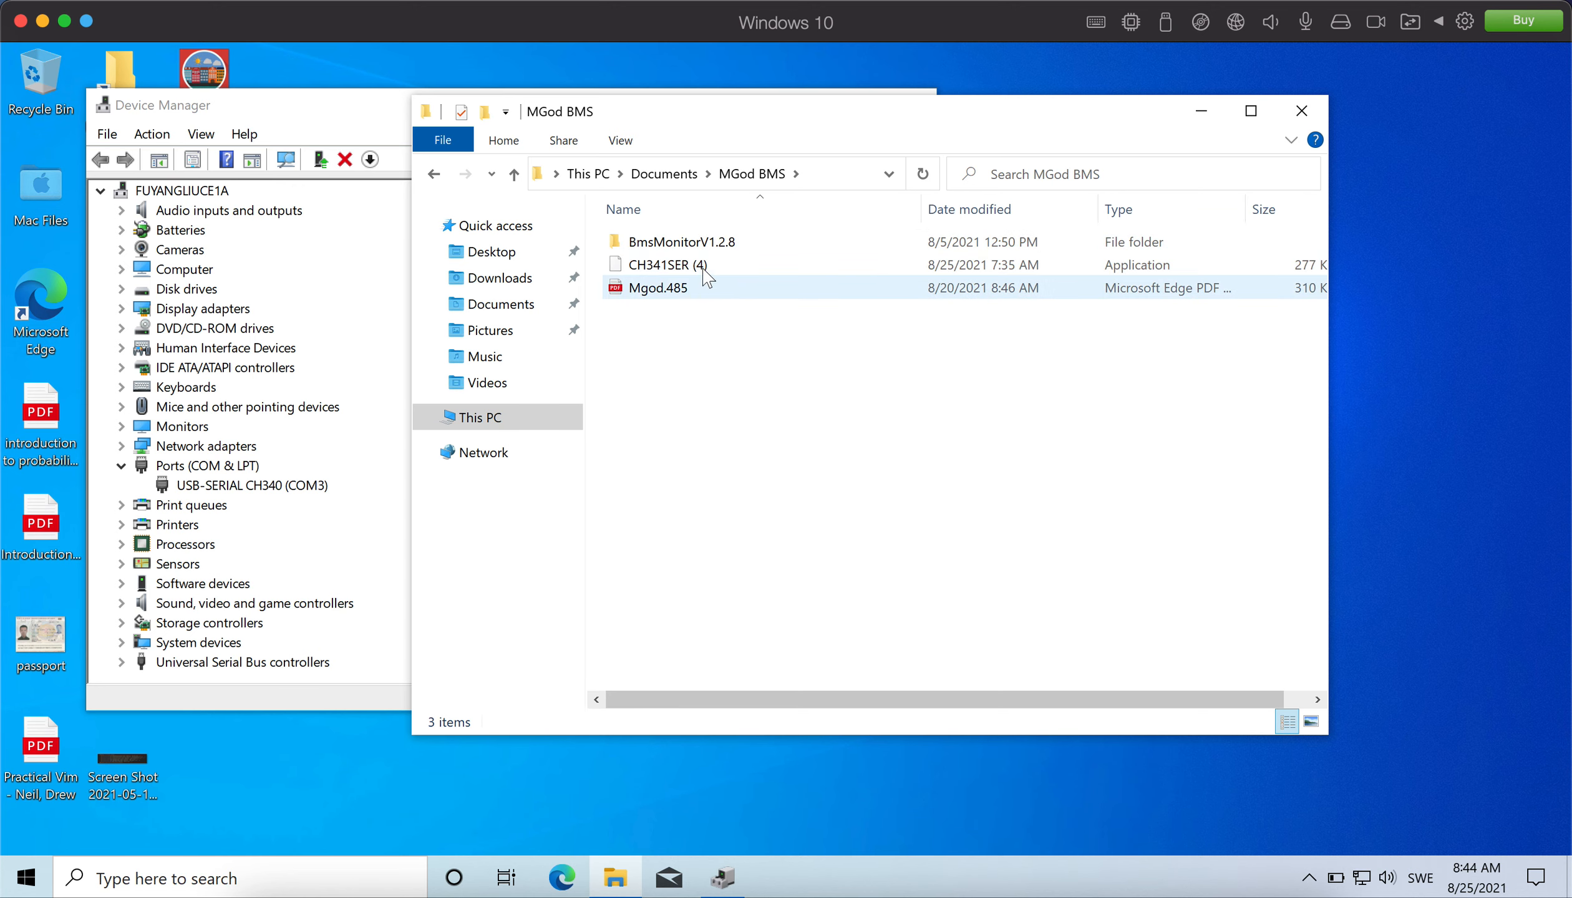
click(685, 245)
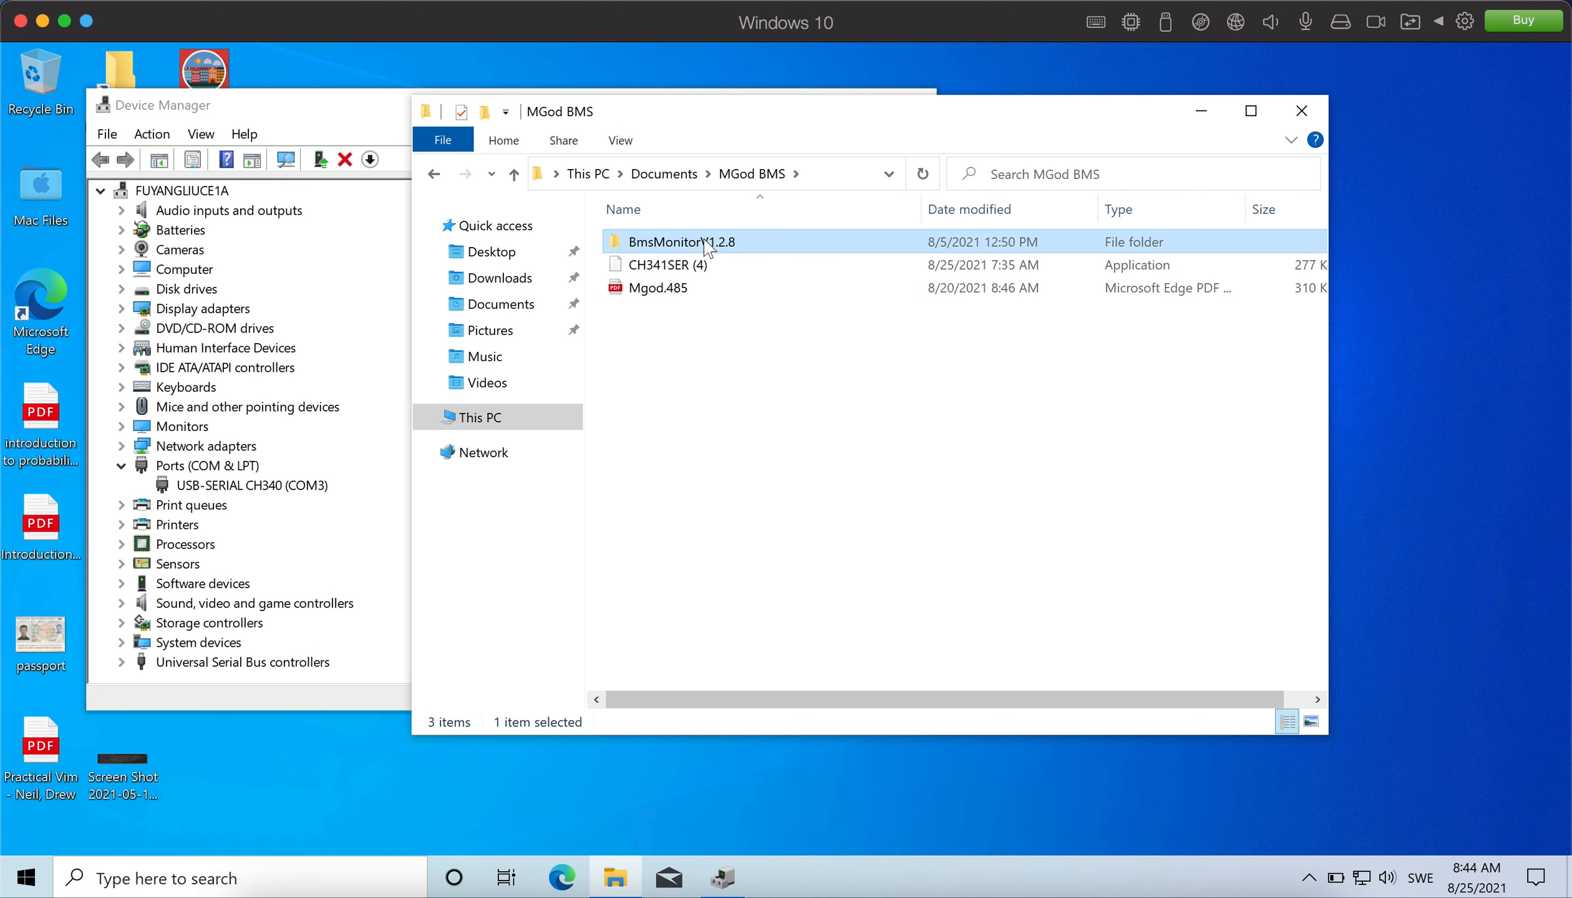
double_click(688, 244)
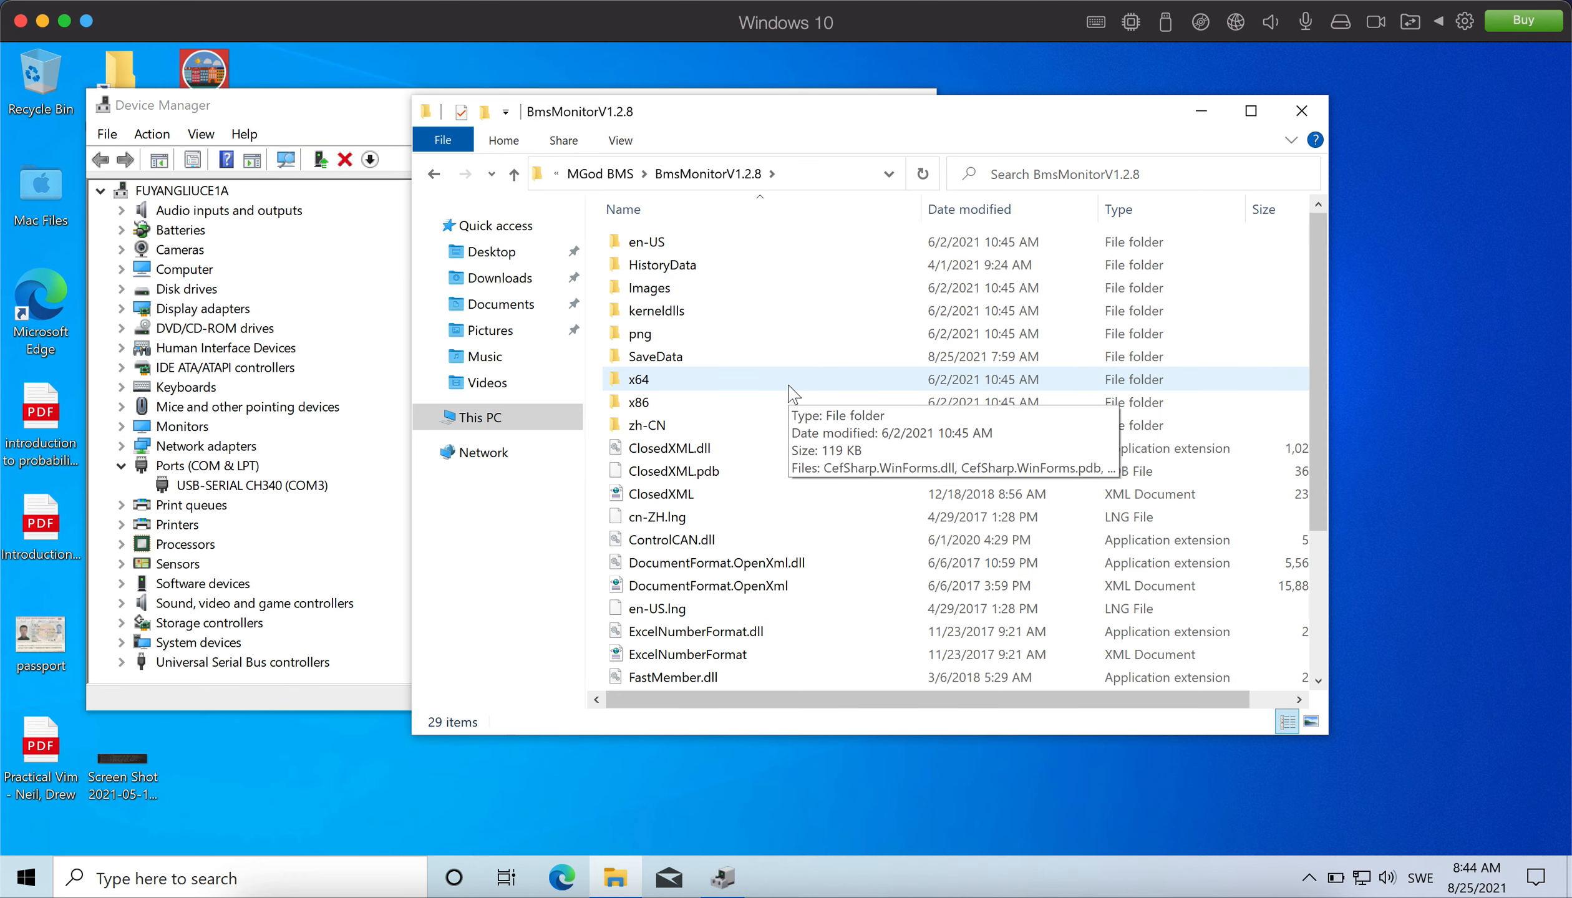
Launch the PCMaster application from the BmsMonitorV1.2.8 folder and switch its interface to English
scroll(793, 399, down, 3)
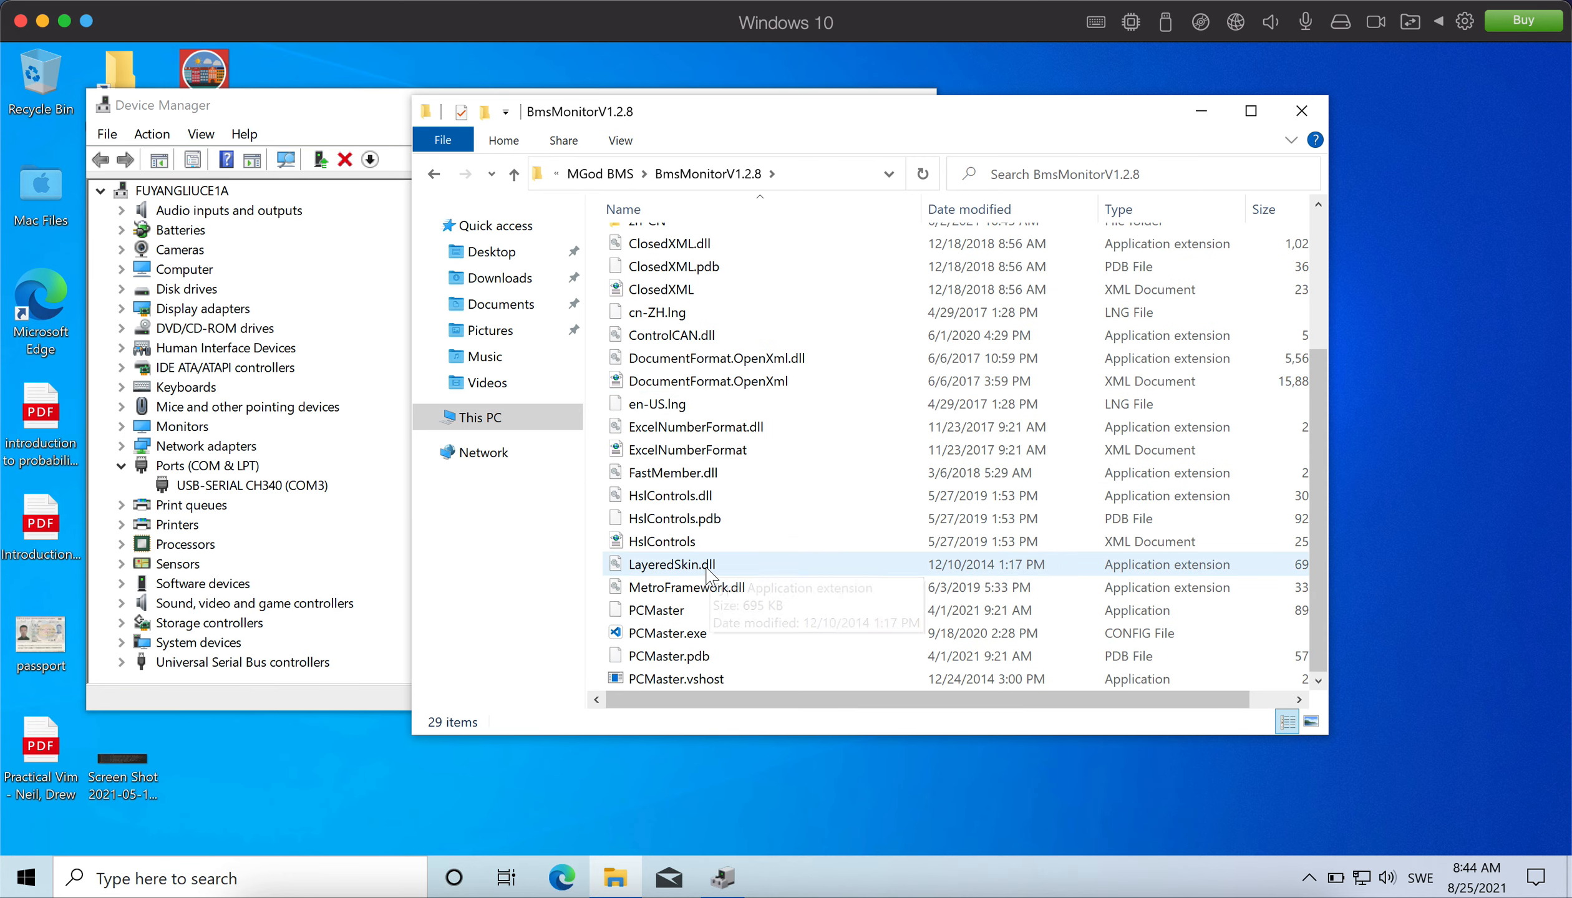
click(699, 611)
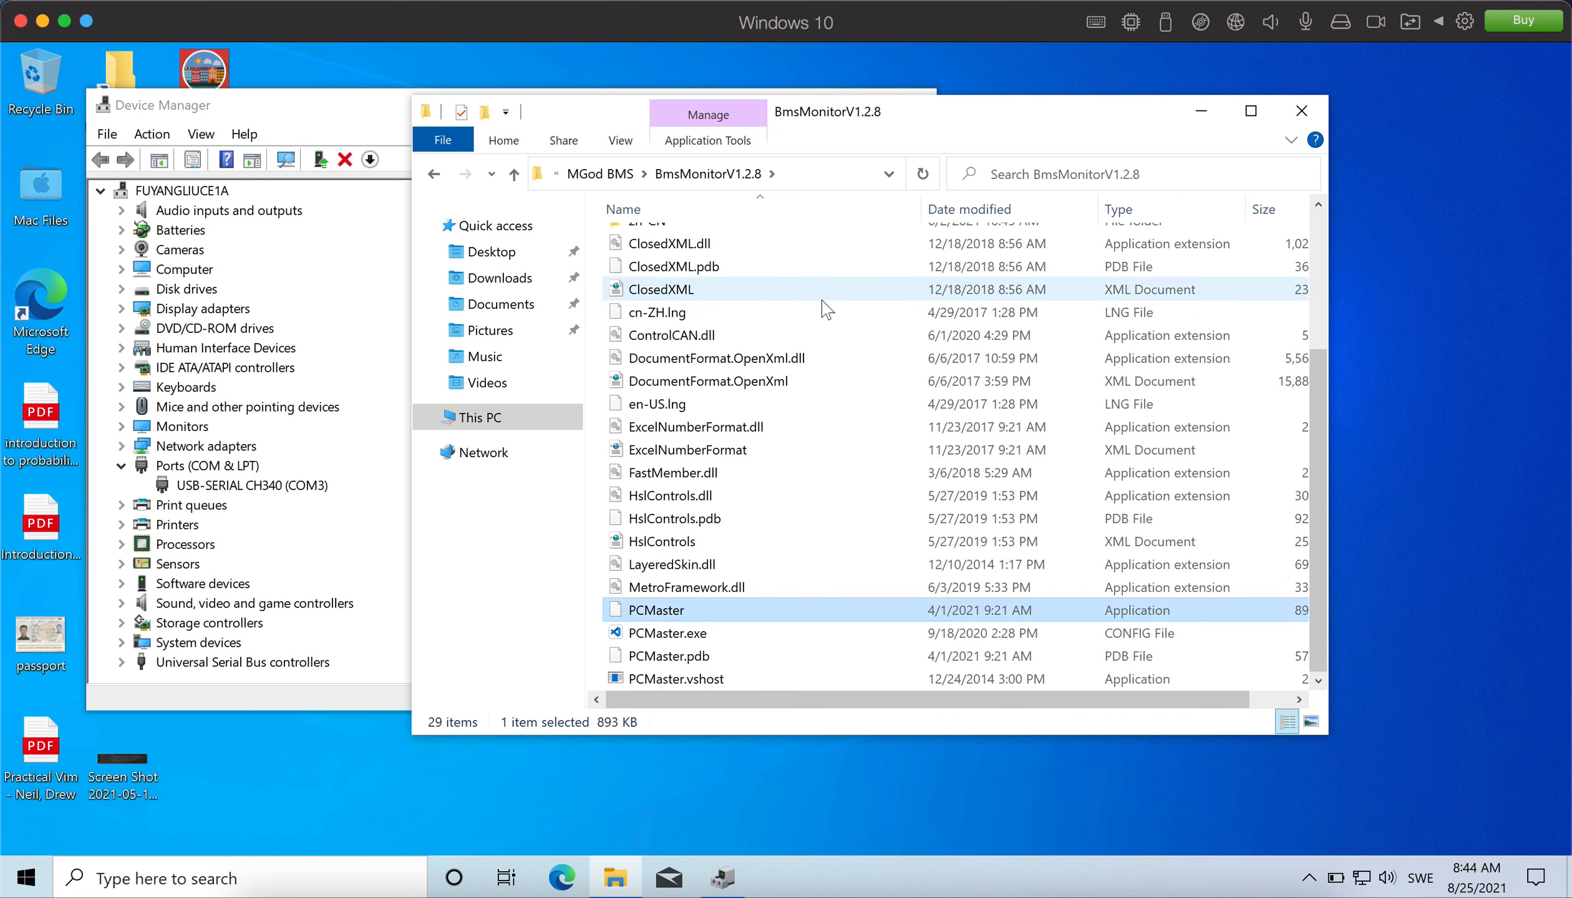
double_click(683, 614)
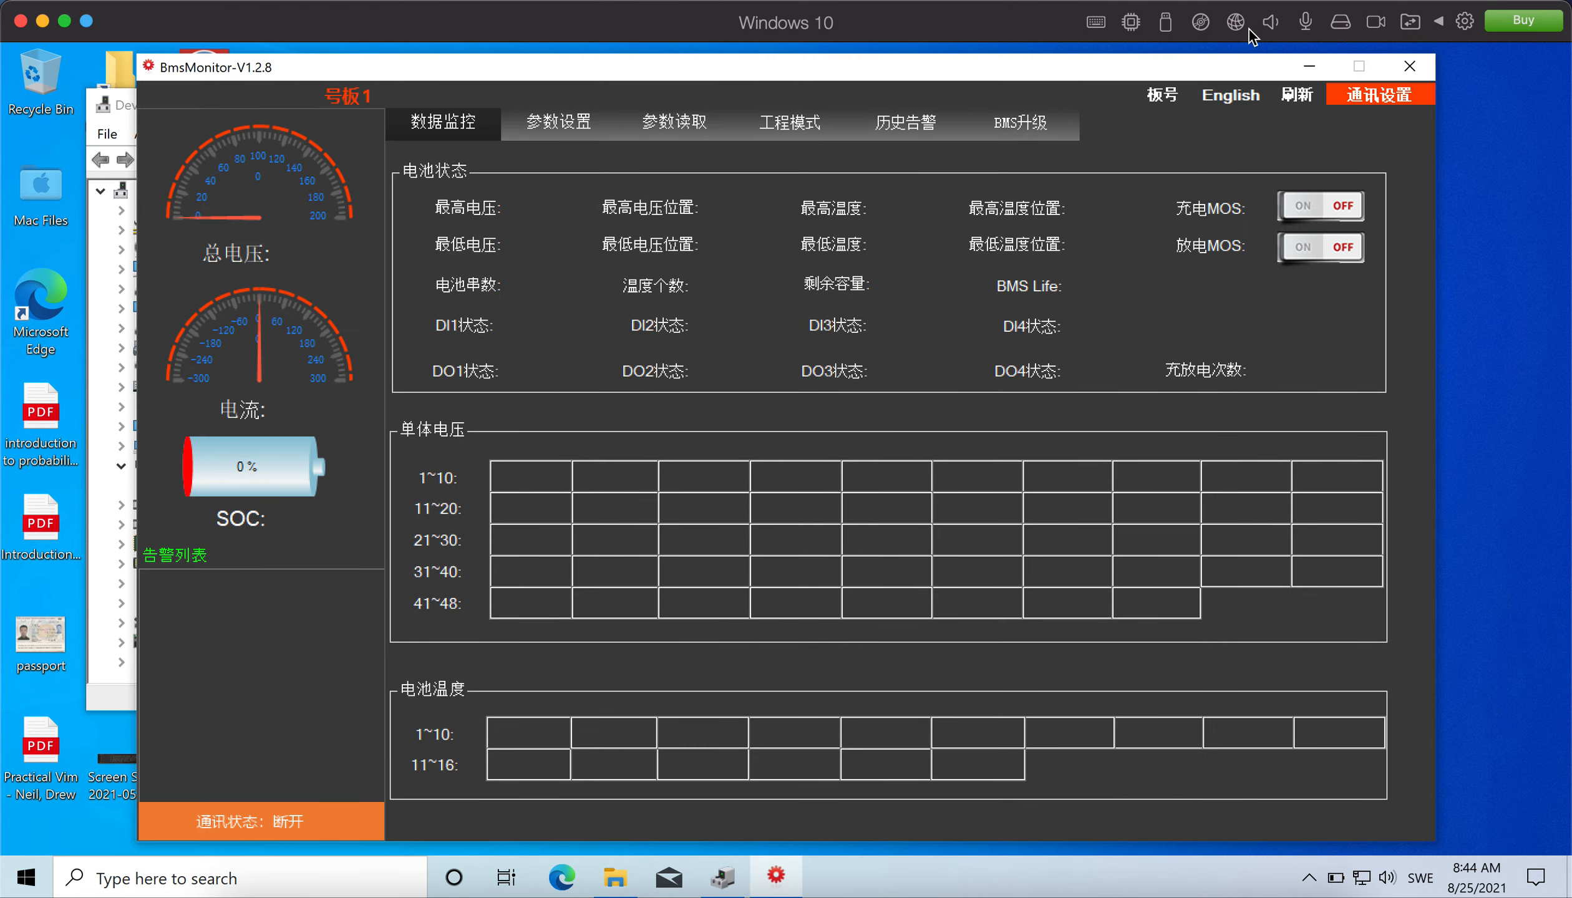
click(1238, 95)
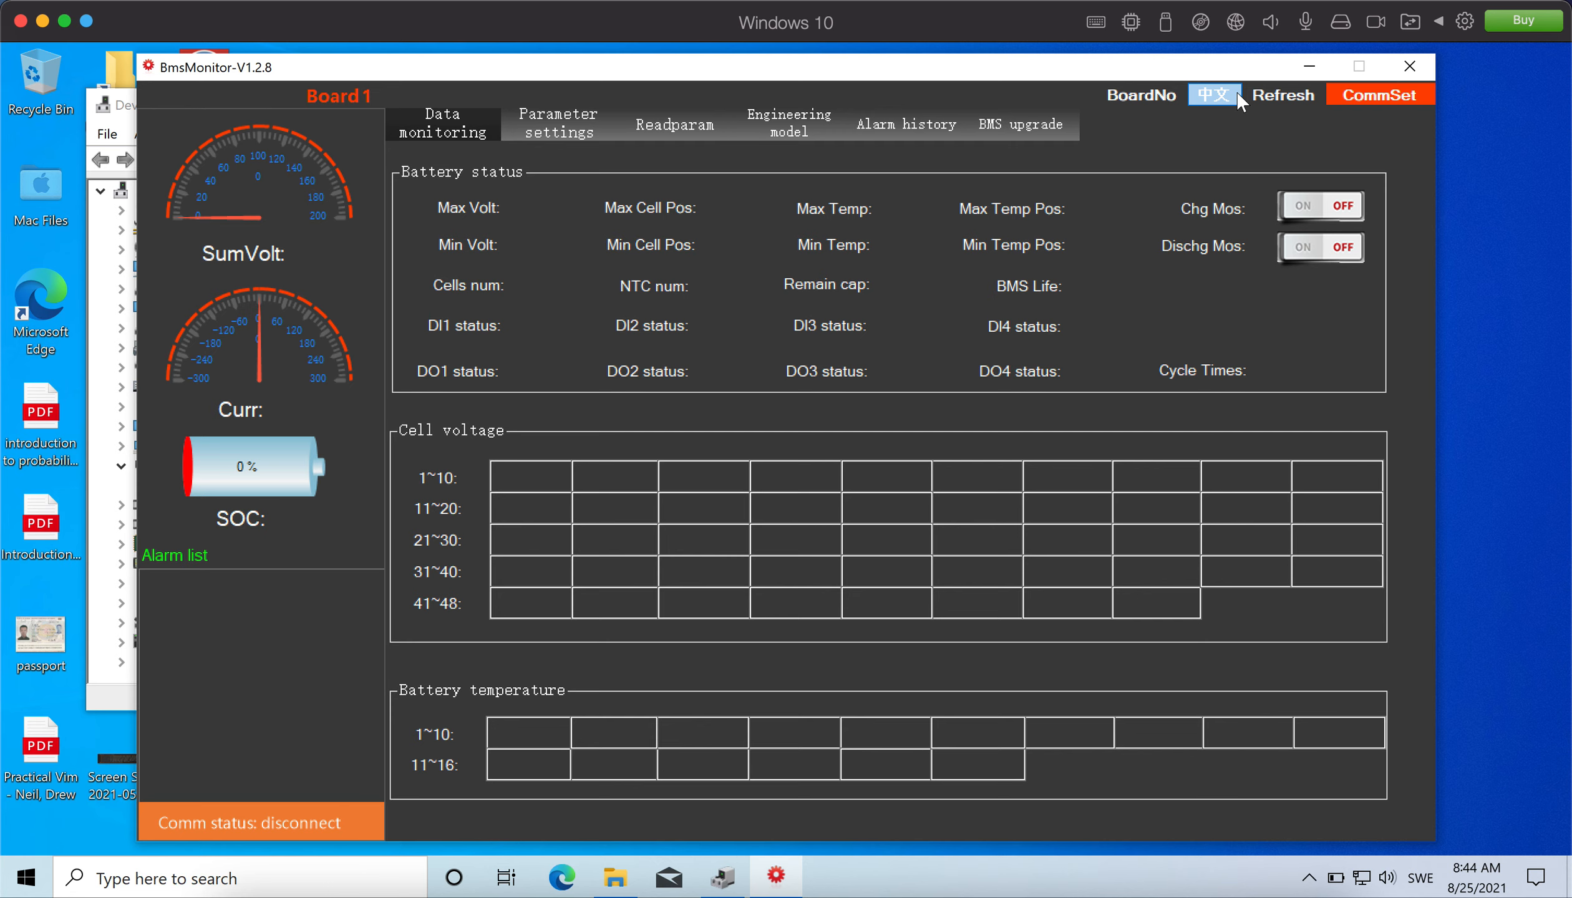
Check the adapter's port in Device Manager and open serial port COM3 with a 9600 baud rate and no parity in BmsMonitor
click(1382, 97)
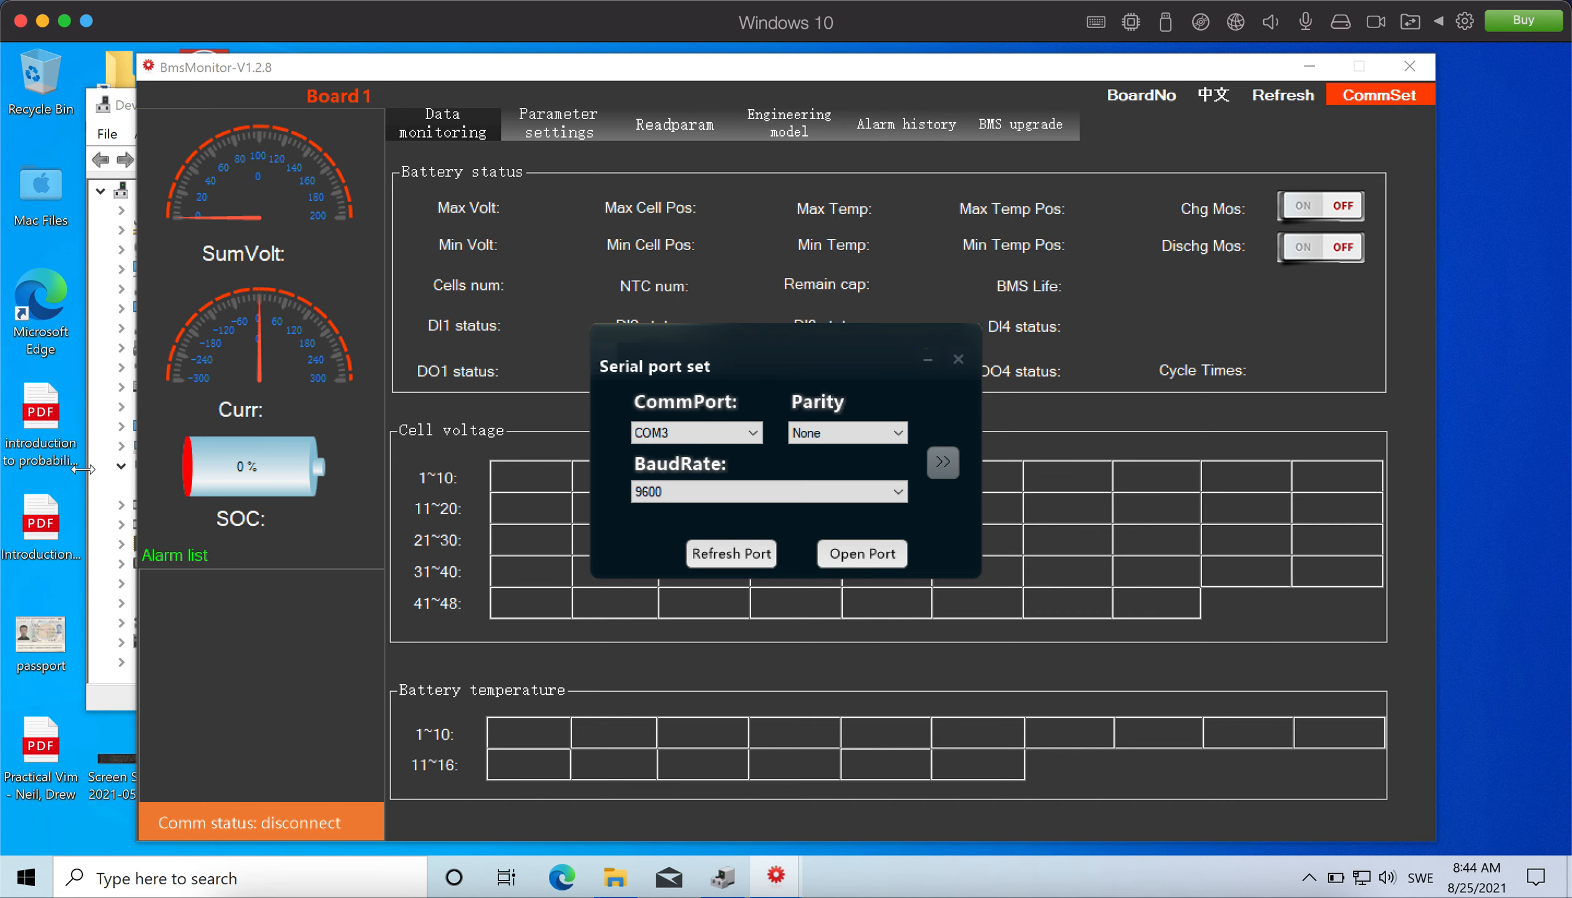
click(99, 491)
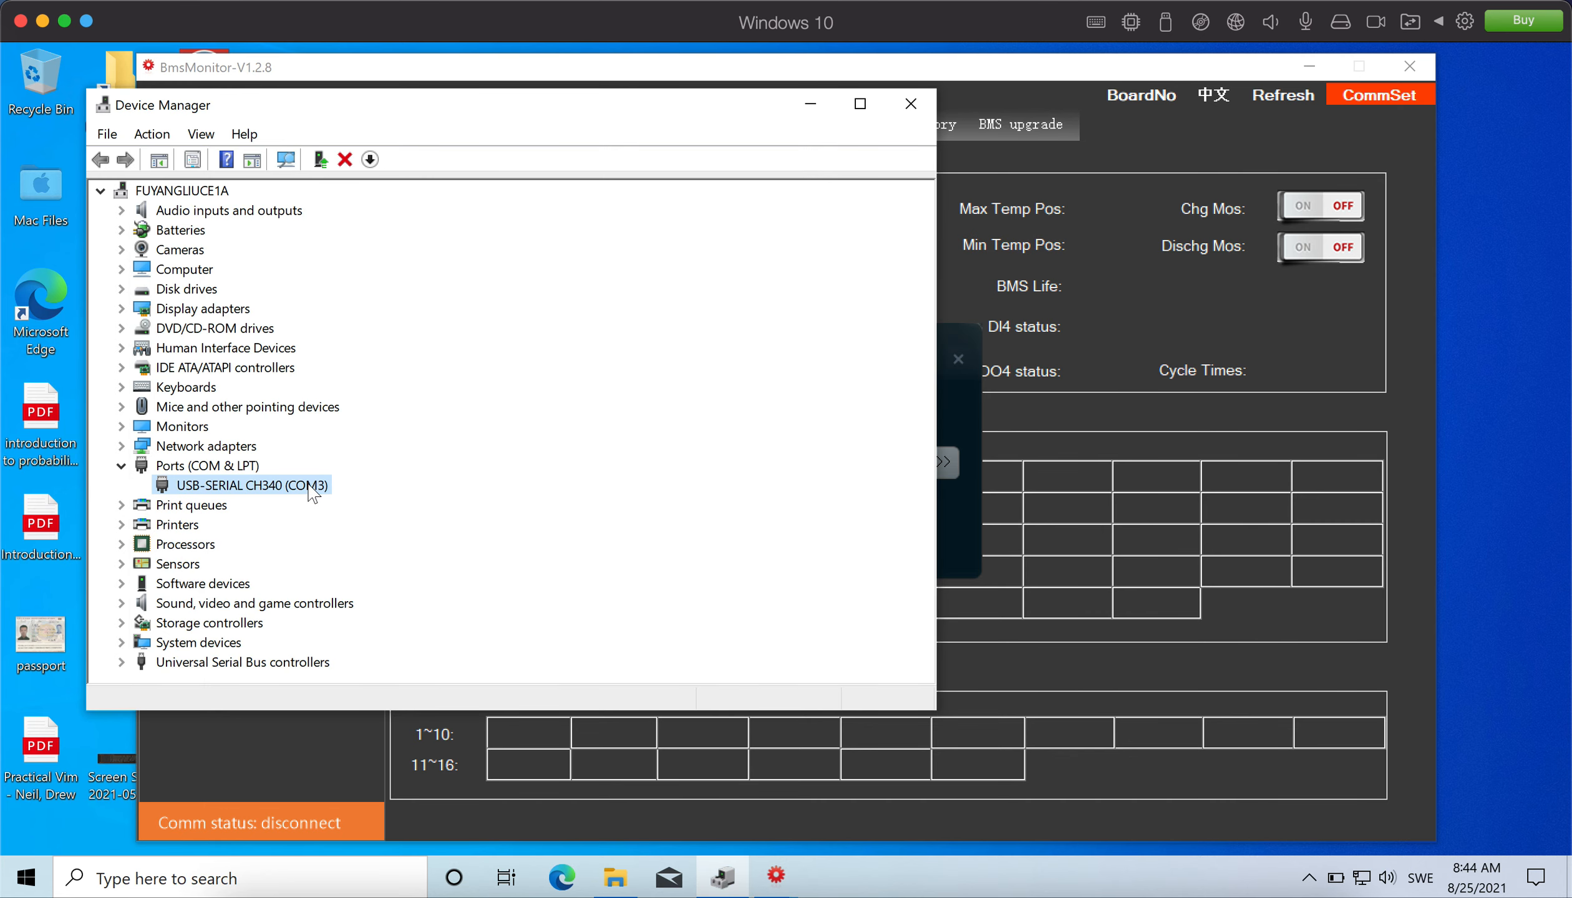
click(965, 400)
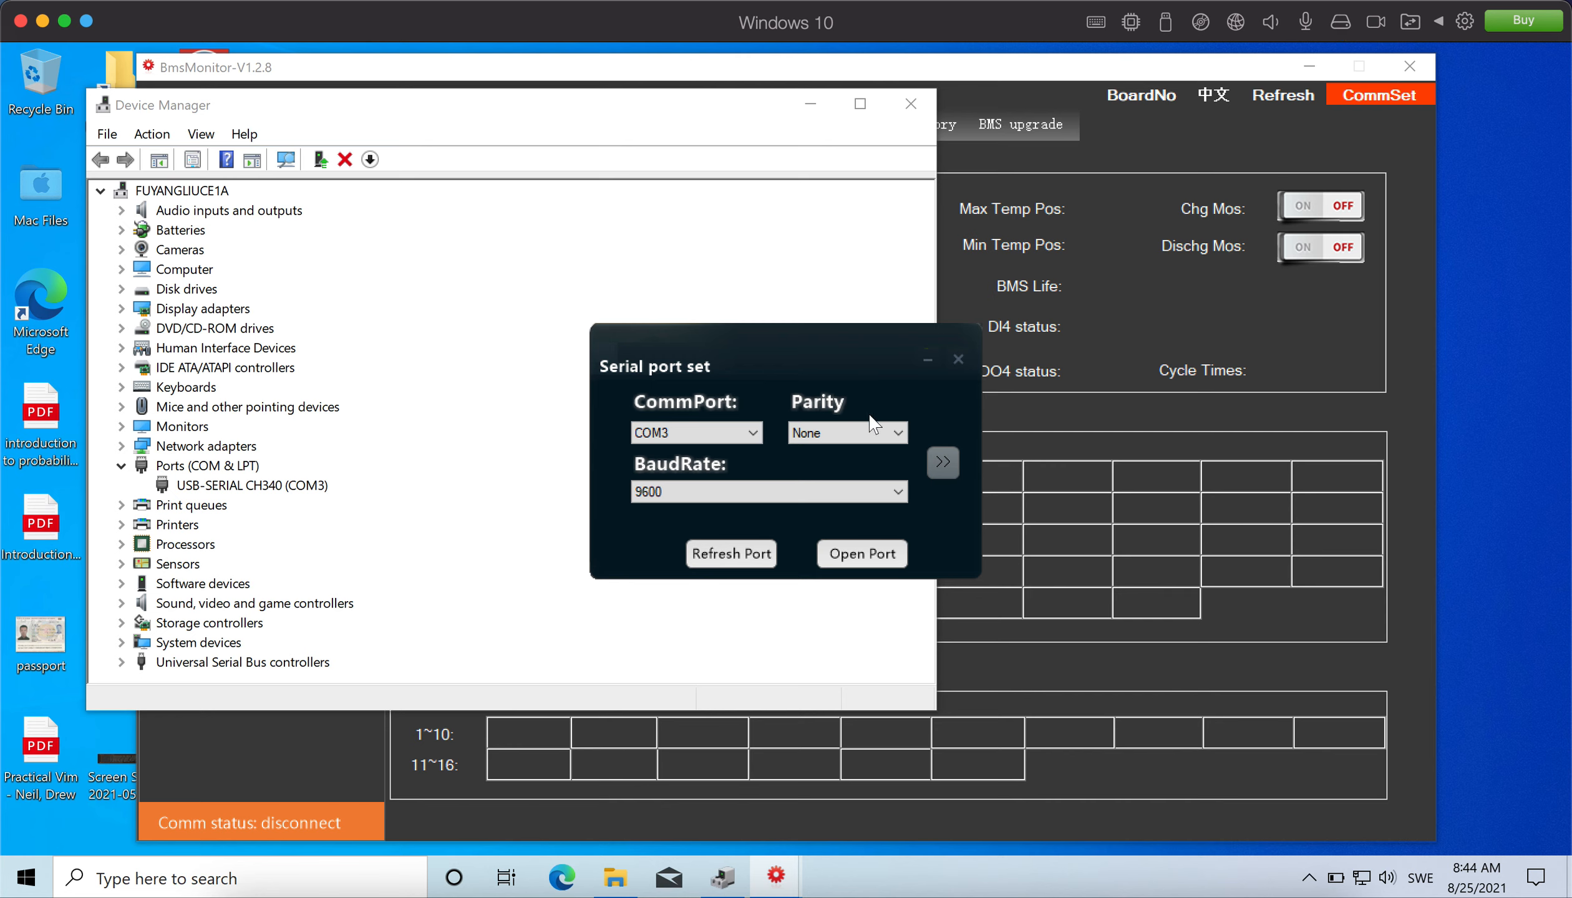
click(744, 493)
click(743, 493)
click(862, 553)
click(1079, 472)
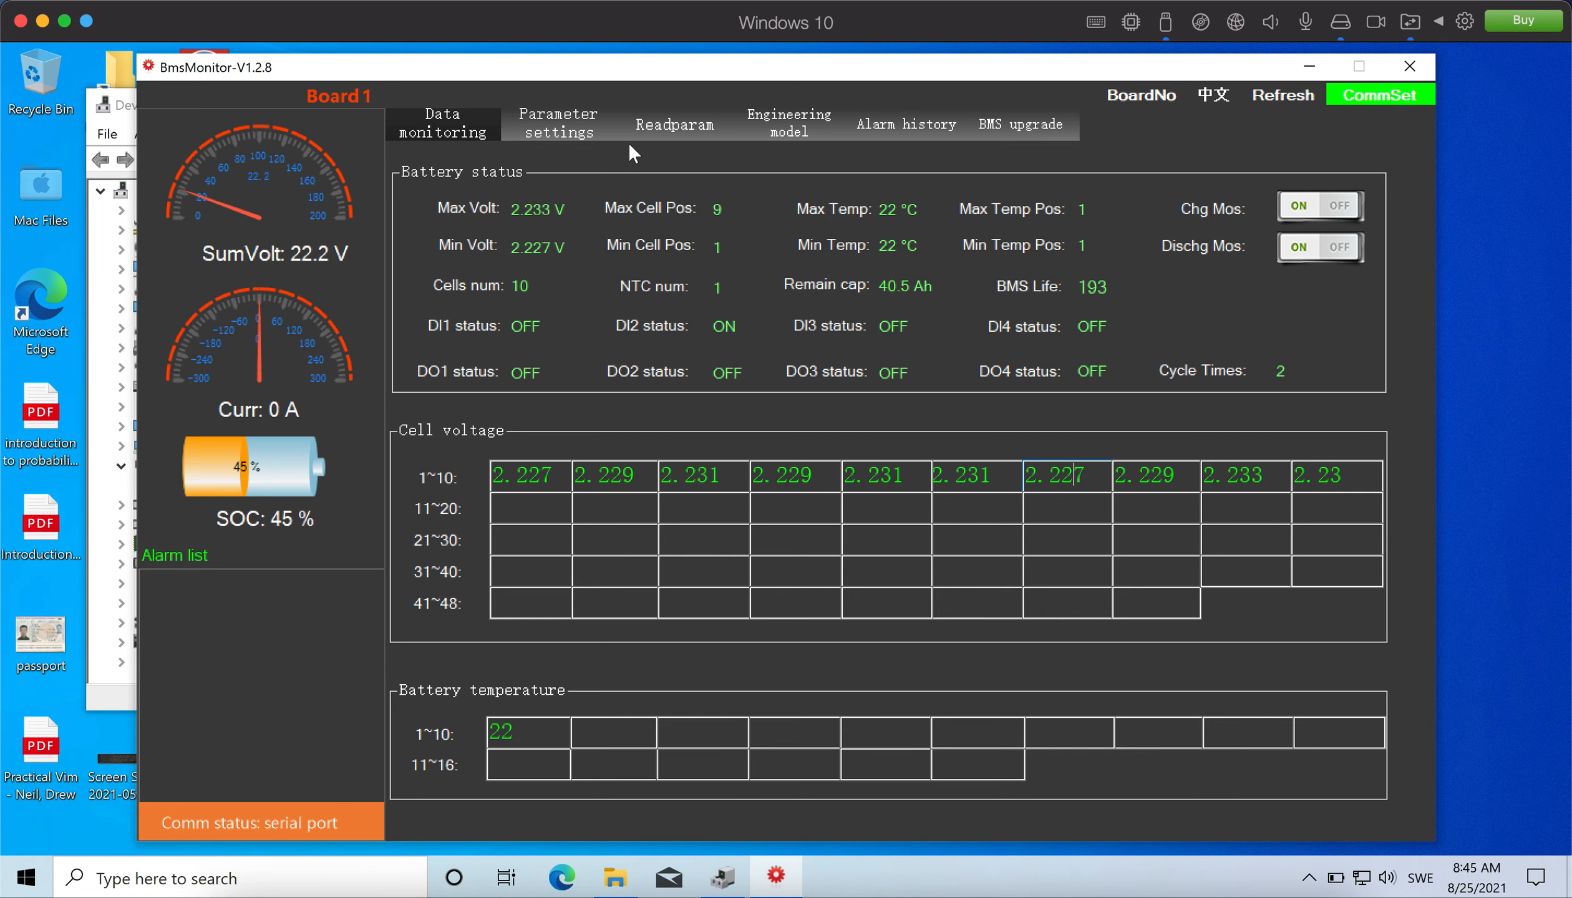
Look at the parameter settings page and read all stored parameters from the BMS on the Readparam page
click(573, 129)
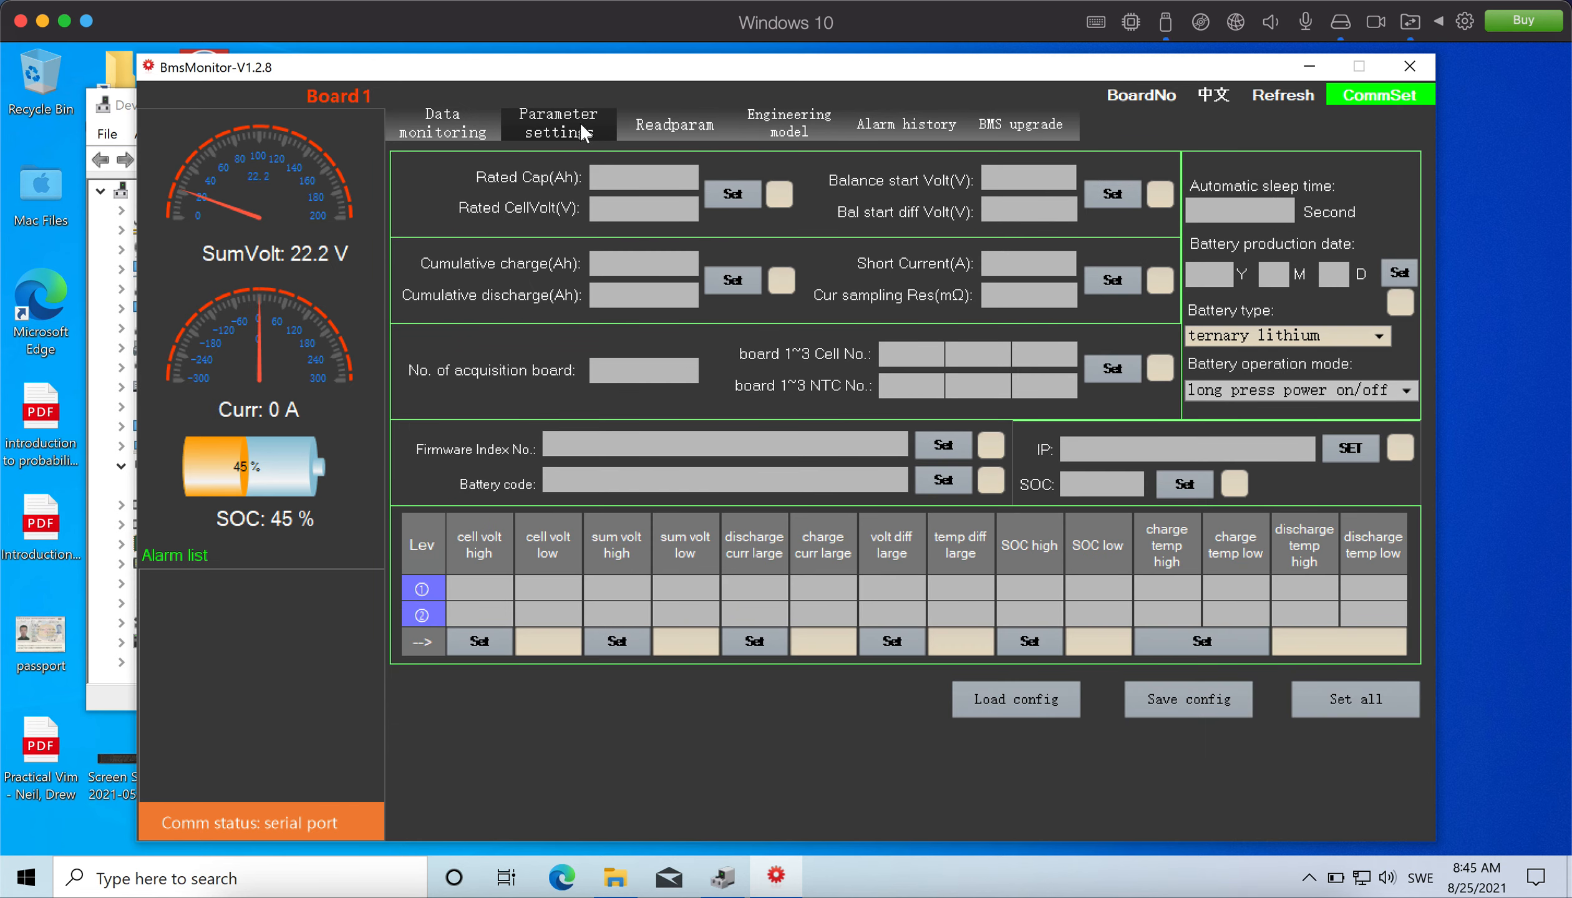
click(666, 125)
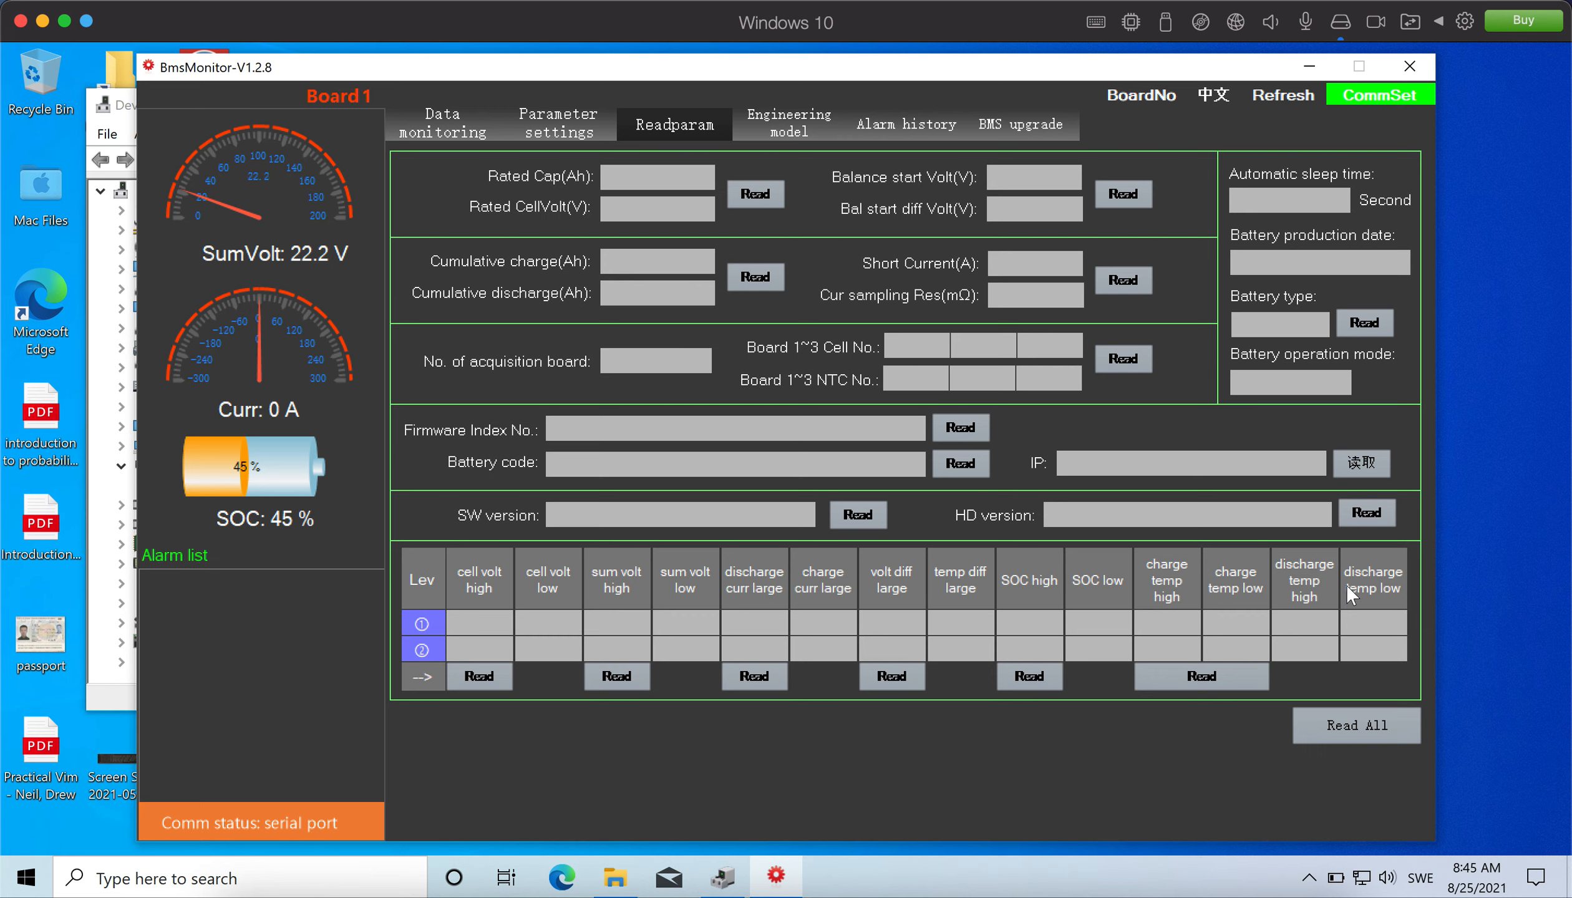
click(1341, 721)
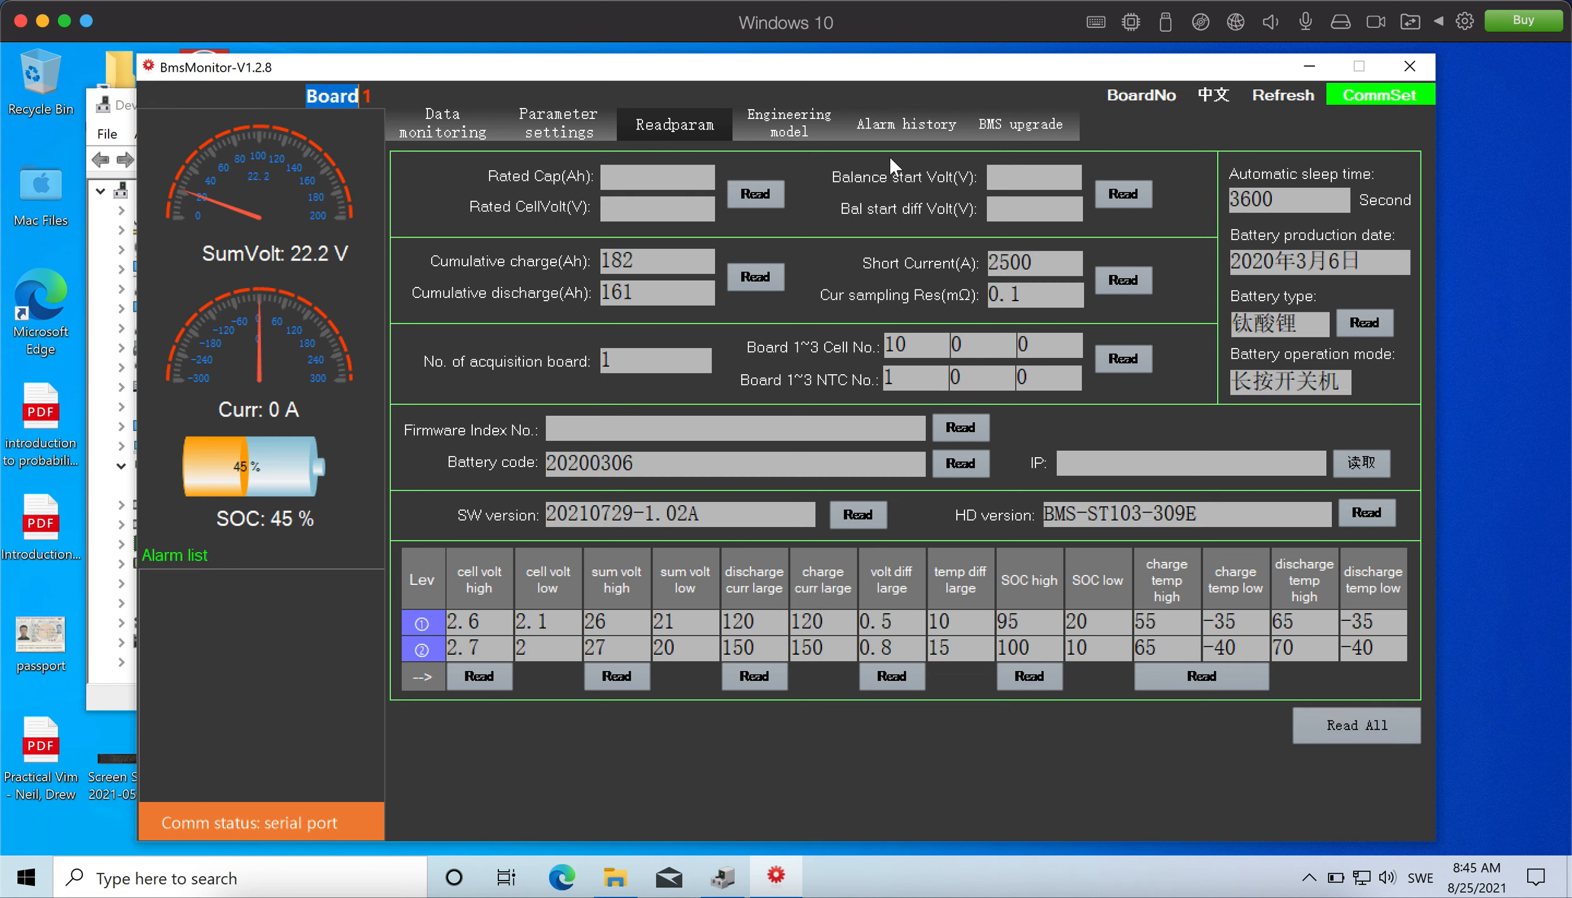
Read the missing rated capacity and cell voltage, balance voltages and firmware index number, and return to the parameter settings
click(751, 192)
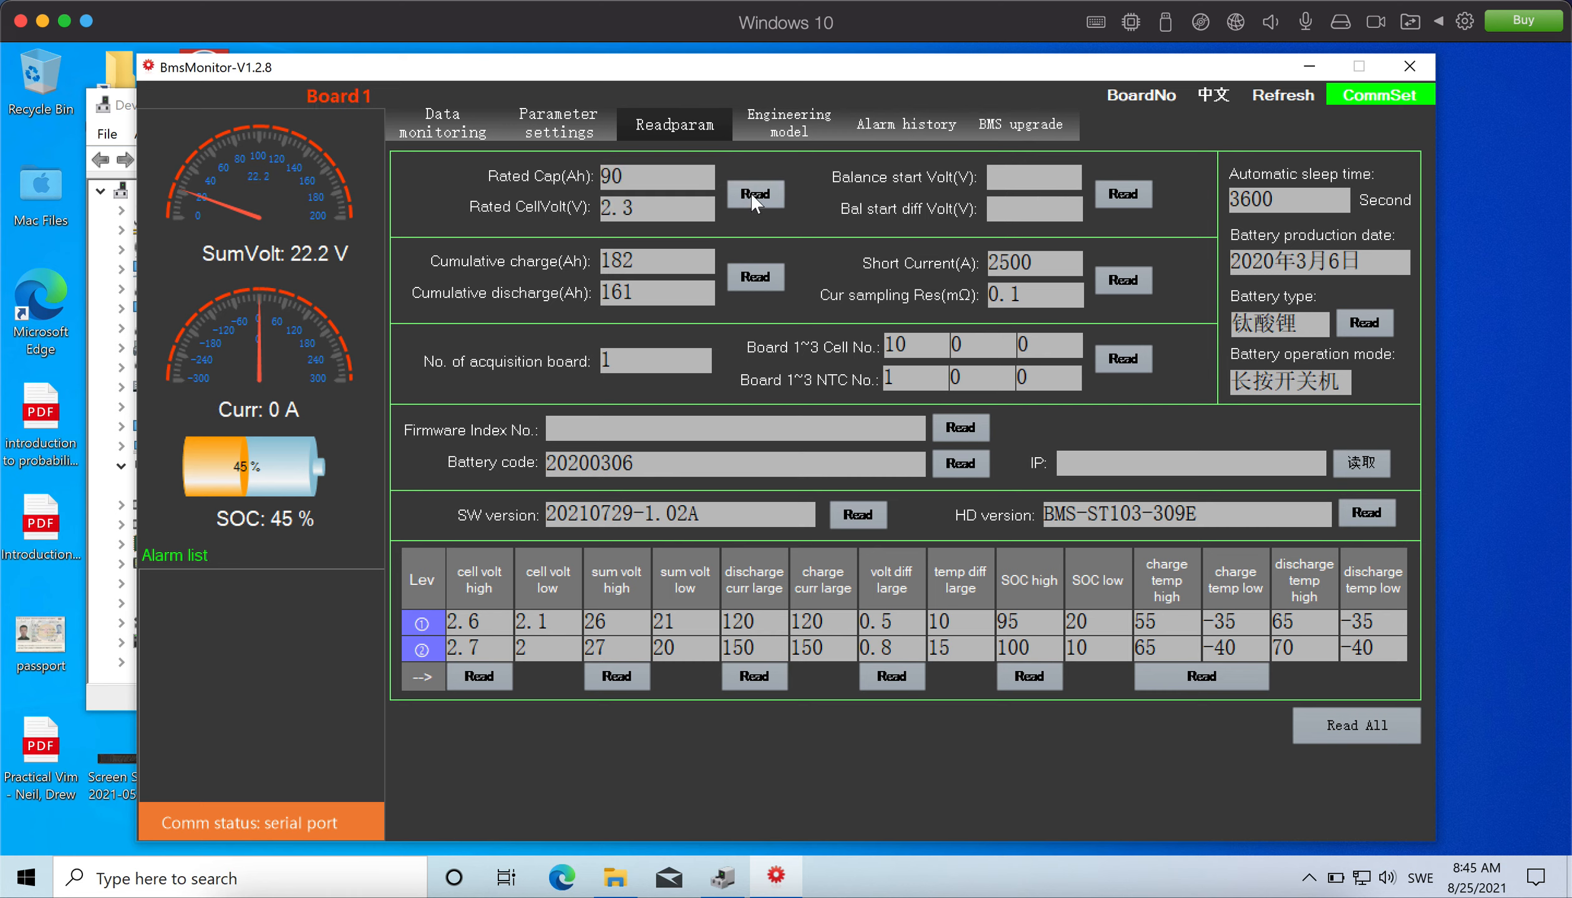
click(1117, 193)
click(979, 425)
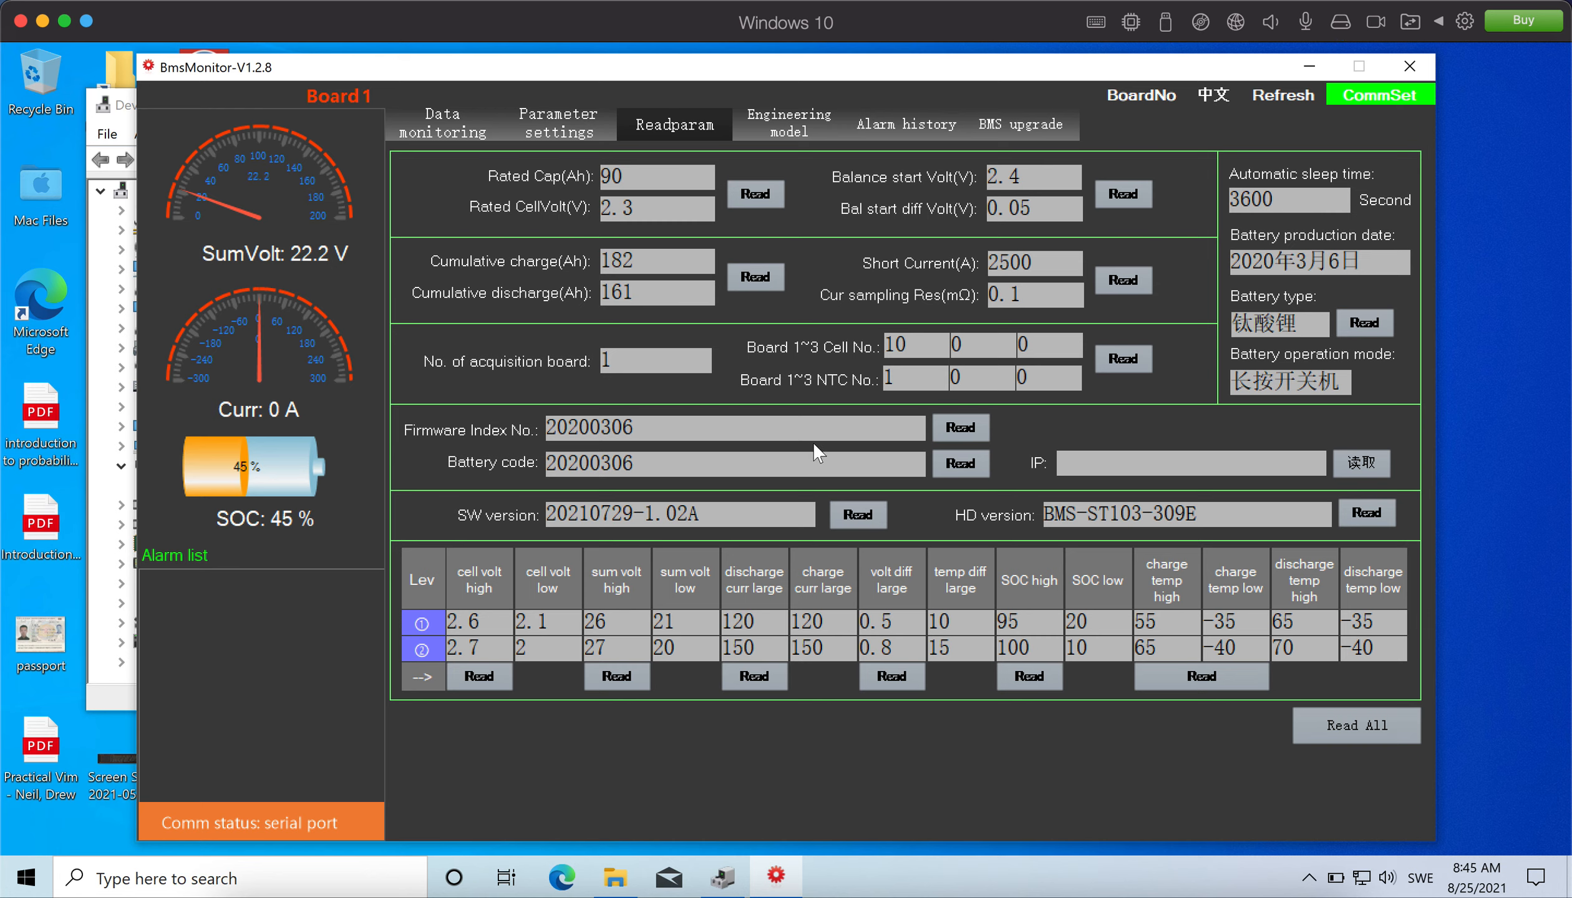
click(564, 128)
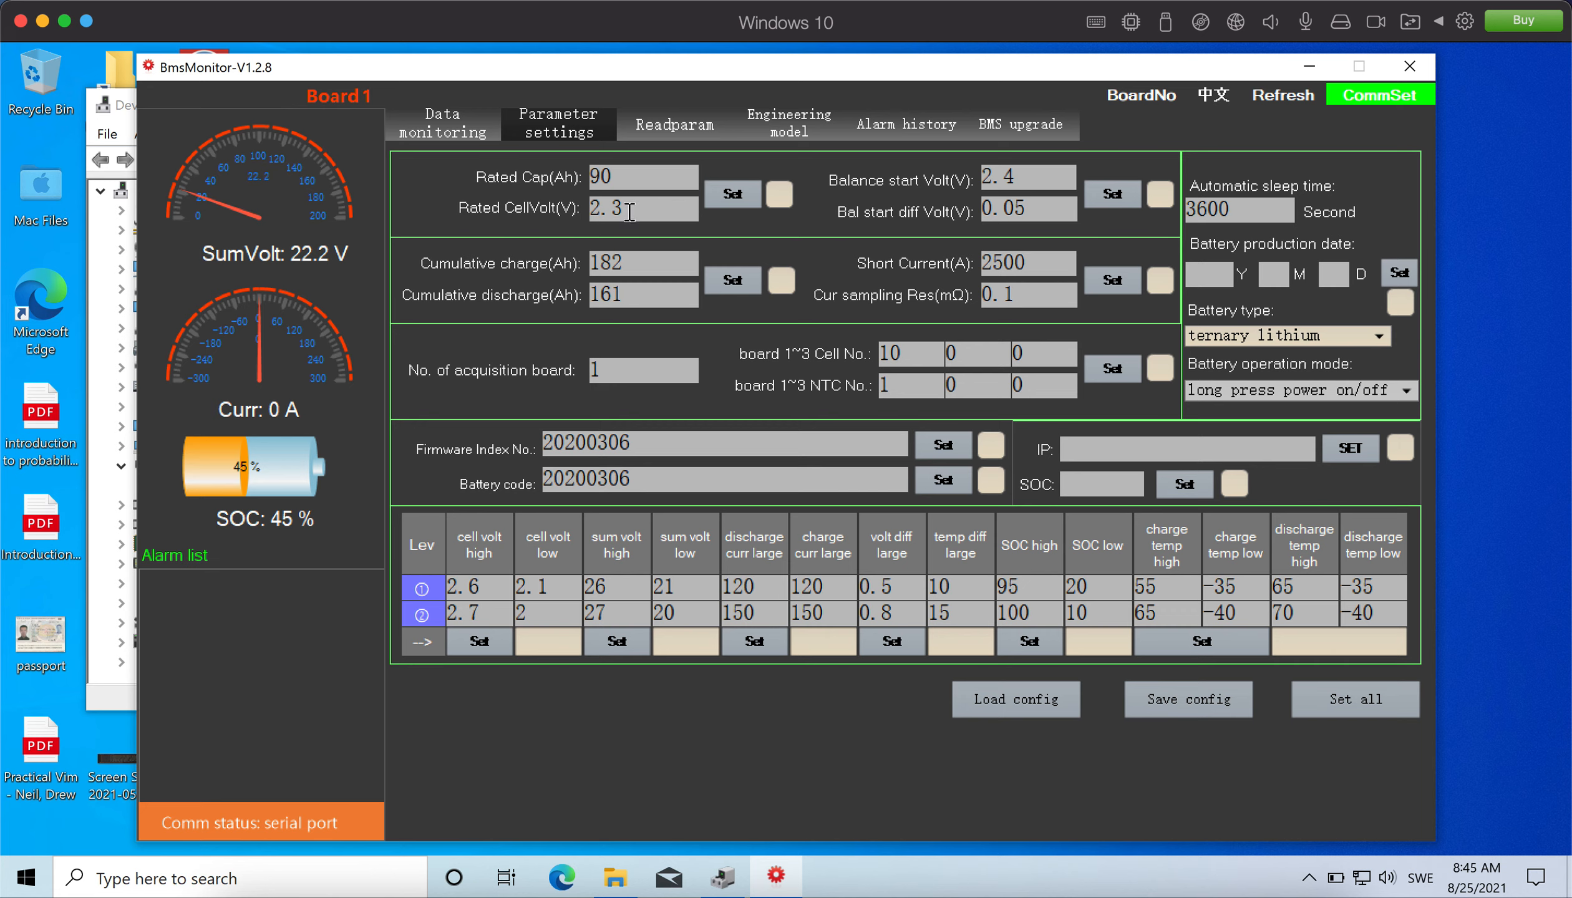
Set the rated cell voltage to 2.4 V, write it to the BMS and read the stored value back on the Readparam page
click(630, 212)
key(BackSpace)
text(4)
click(733, 199)
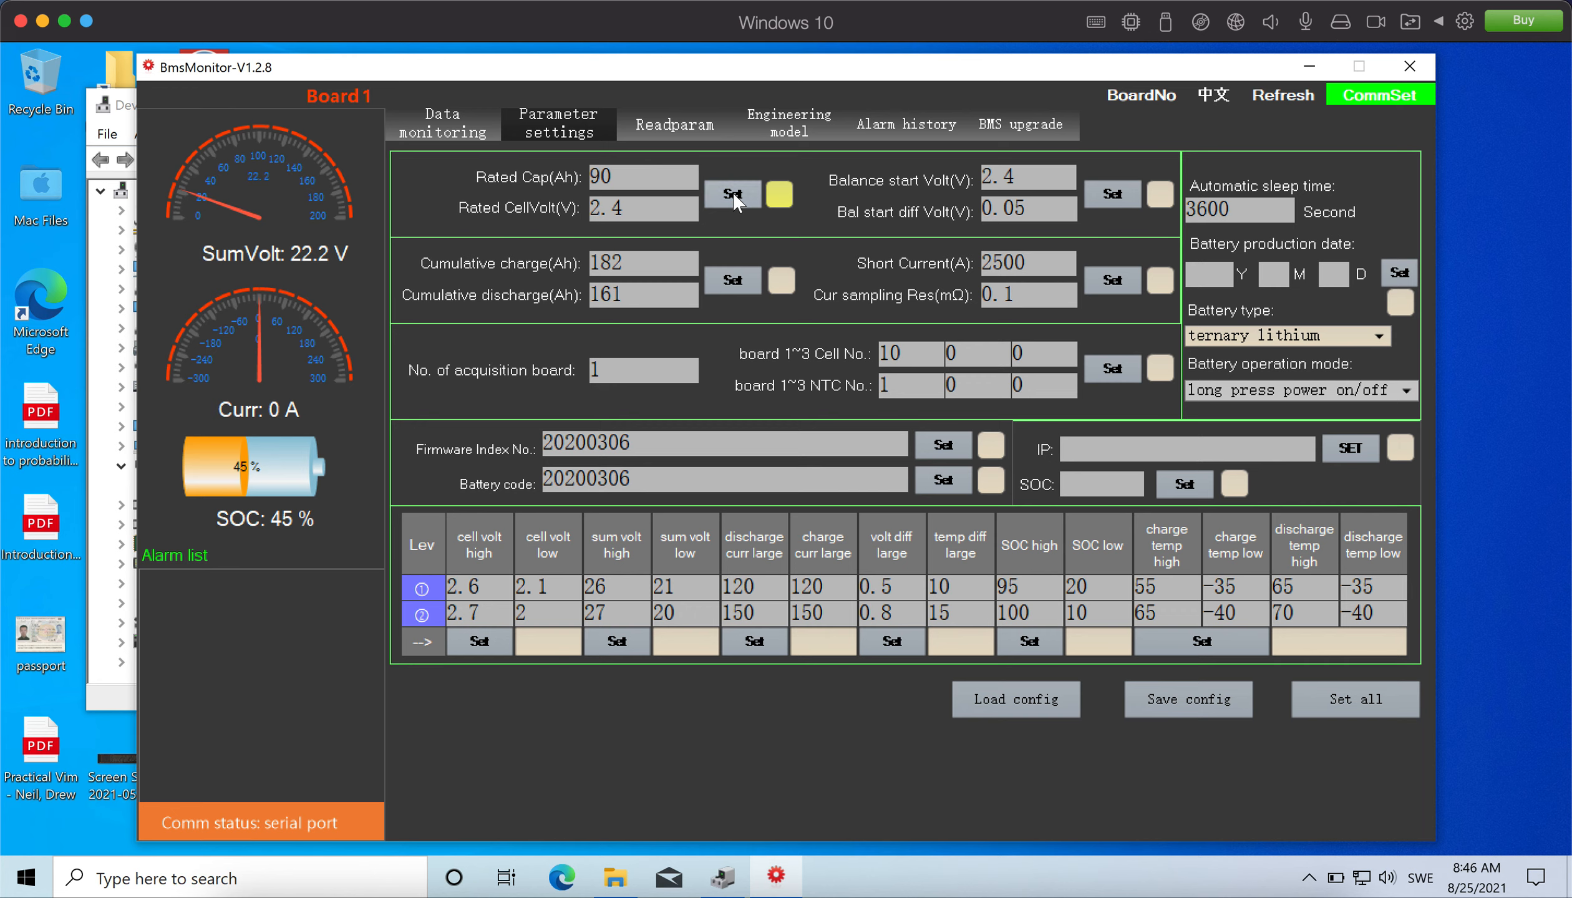
click(690, 125)
click(751, 193)
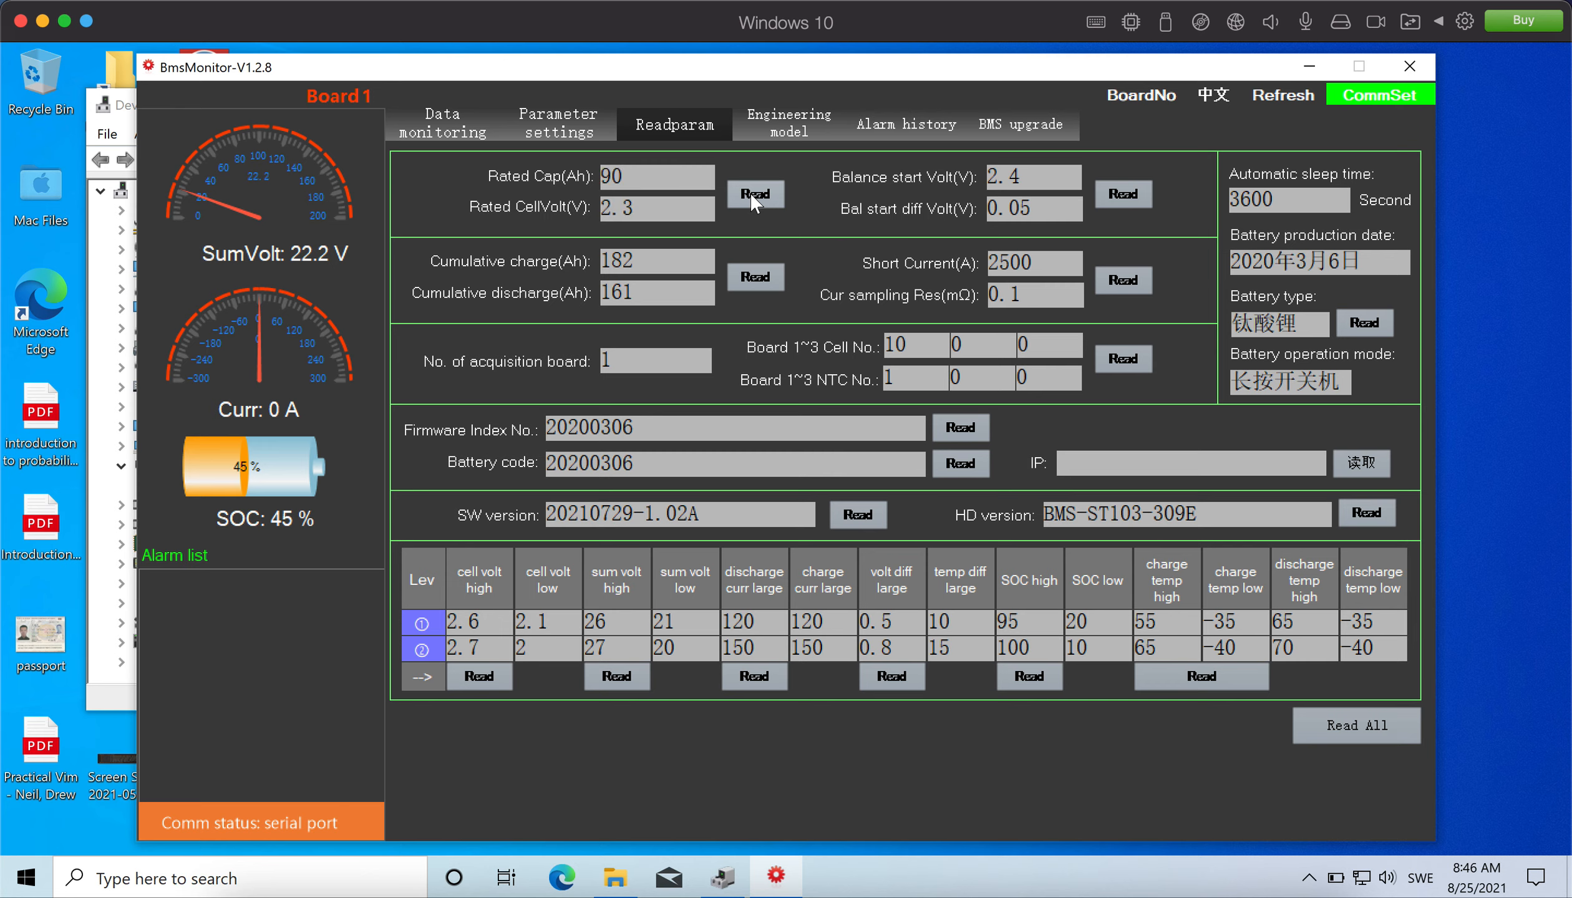
Return to the parameter settings and set the rated cell voltage to 2.3 V again
click(593, 136)
click(646, 204)
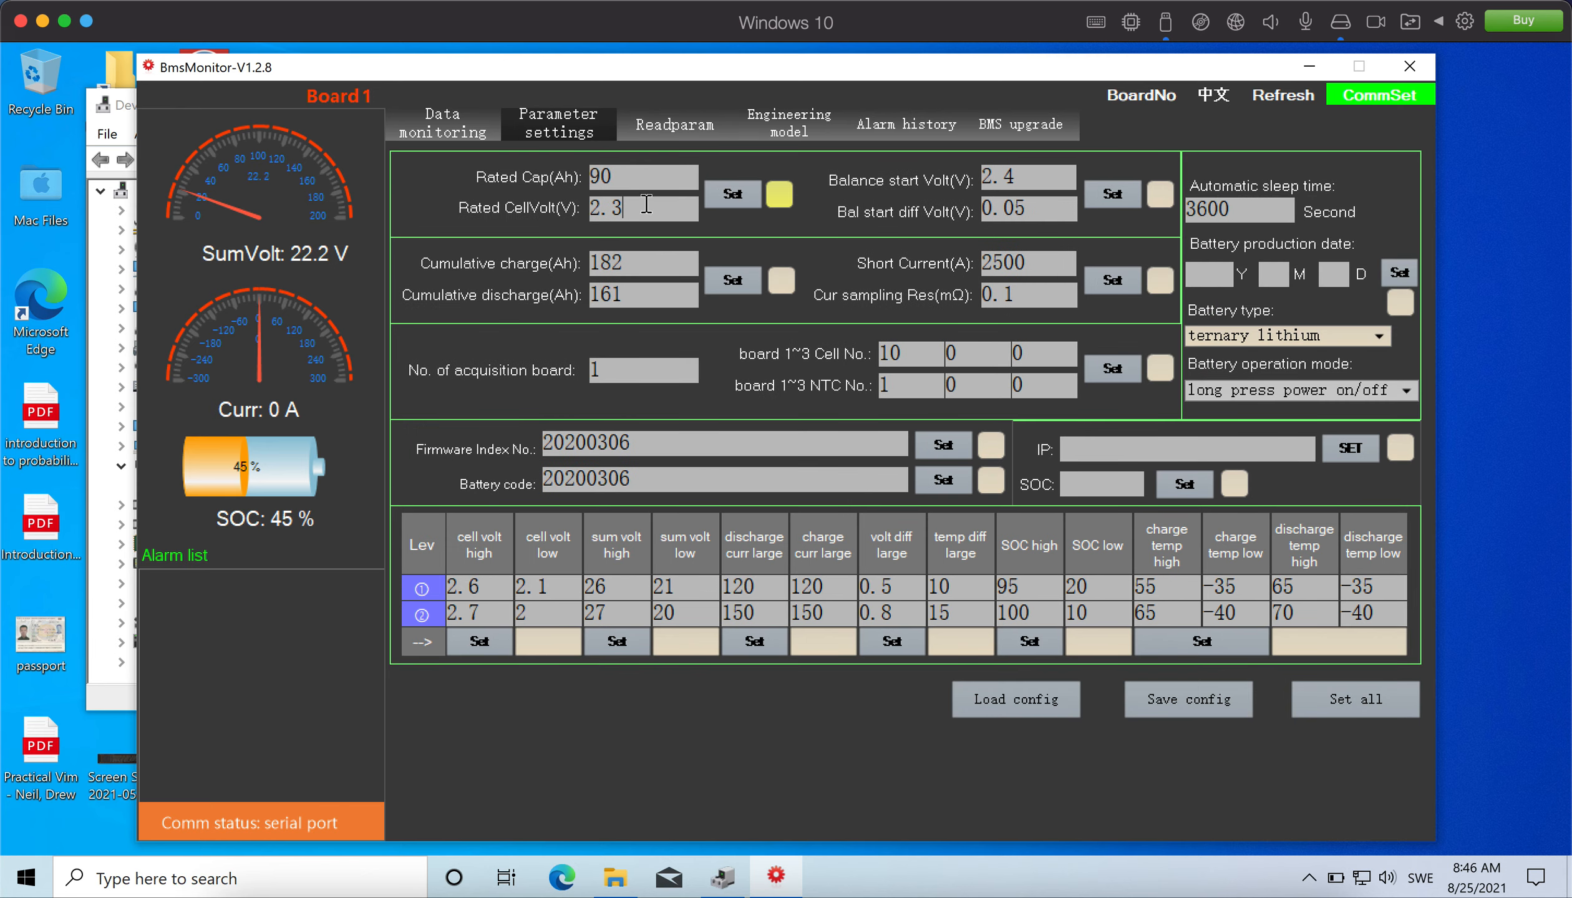
key(BackSpace)
click(649, 208)
key(BackSpace)
text(3)
Check the stored parameters and the parameter settings, and view the live battery status and cell voltages on the data monitoring page
click(683, 123)
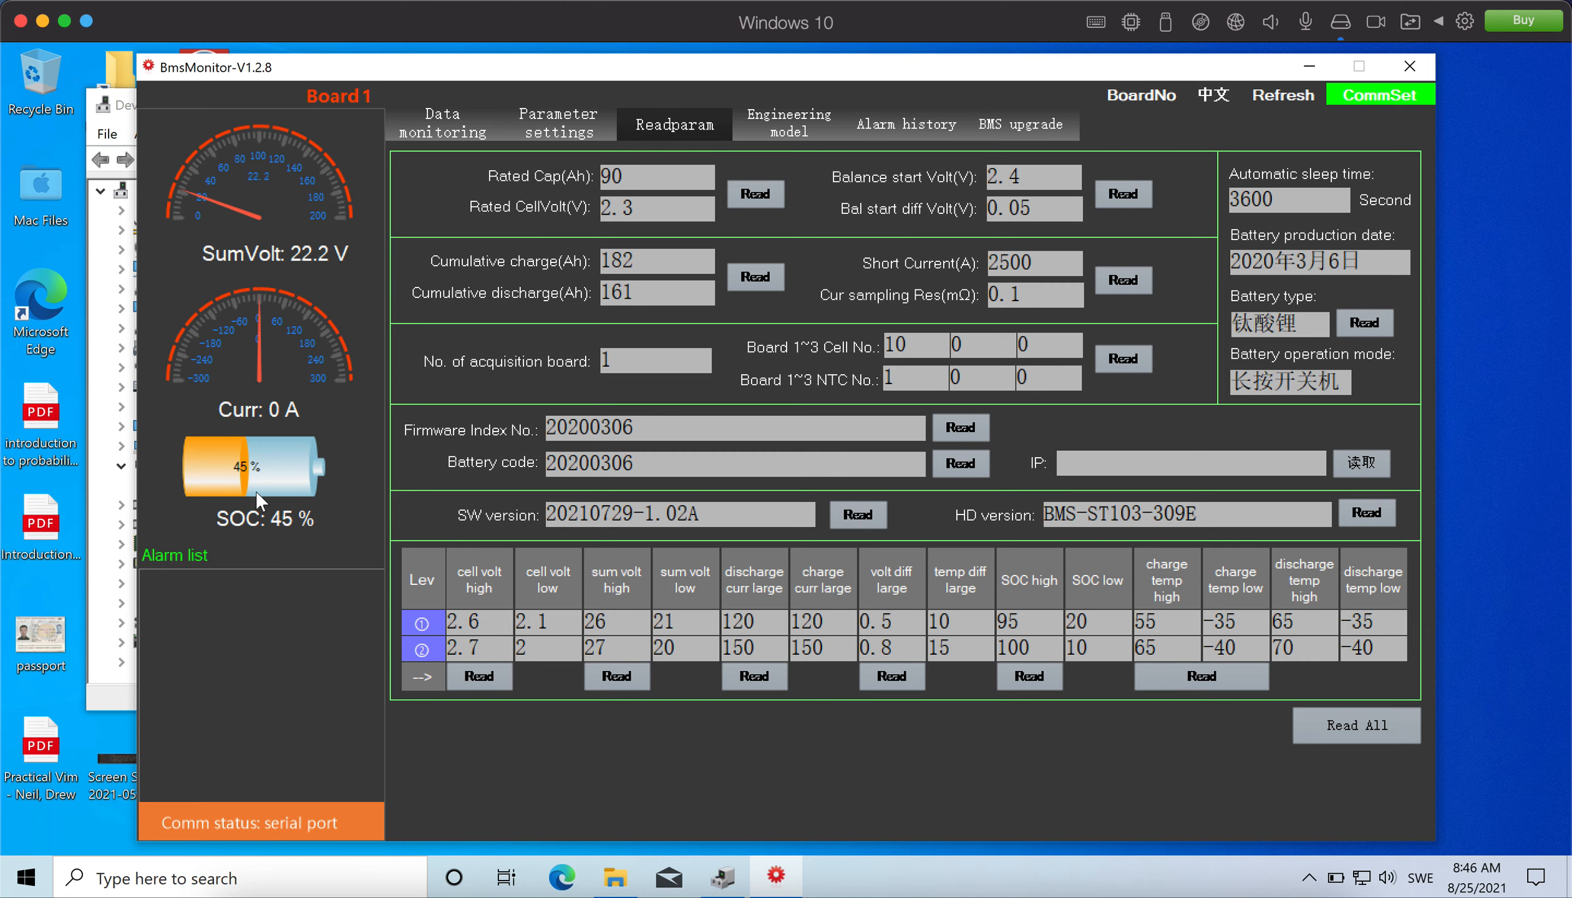
click(570, 129)
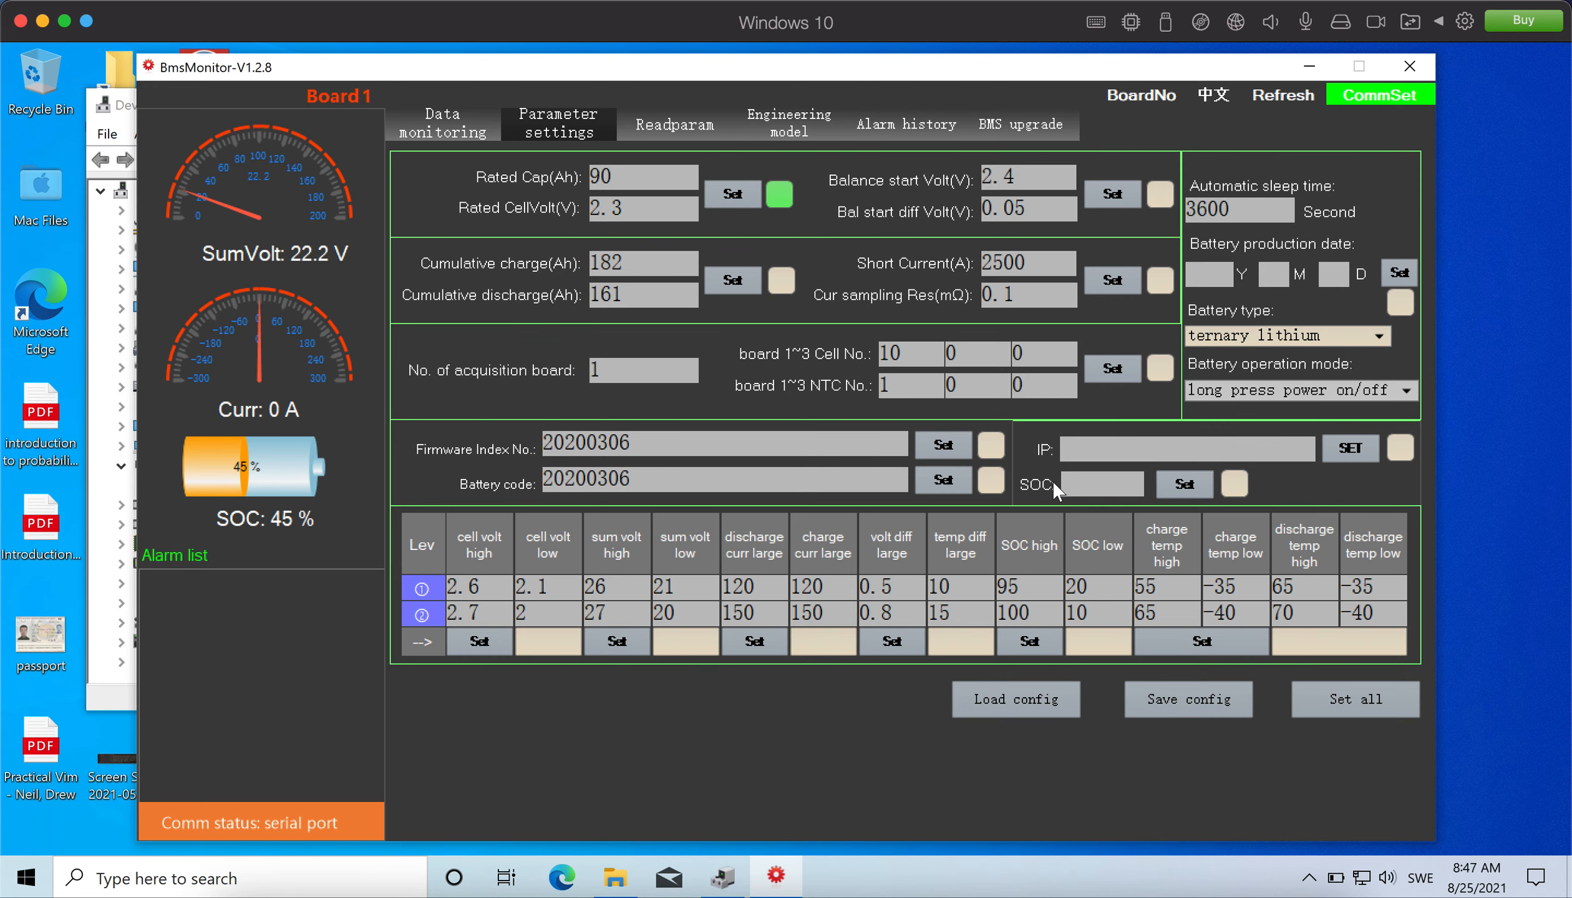
click(461, 131)
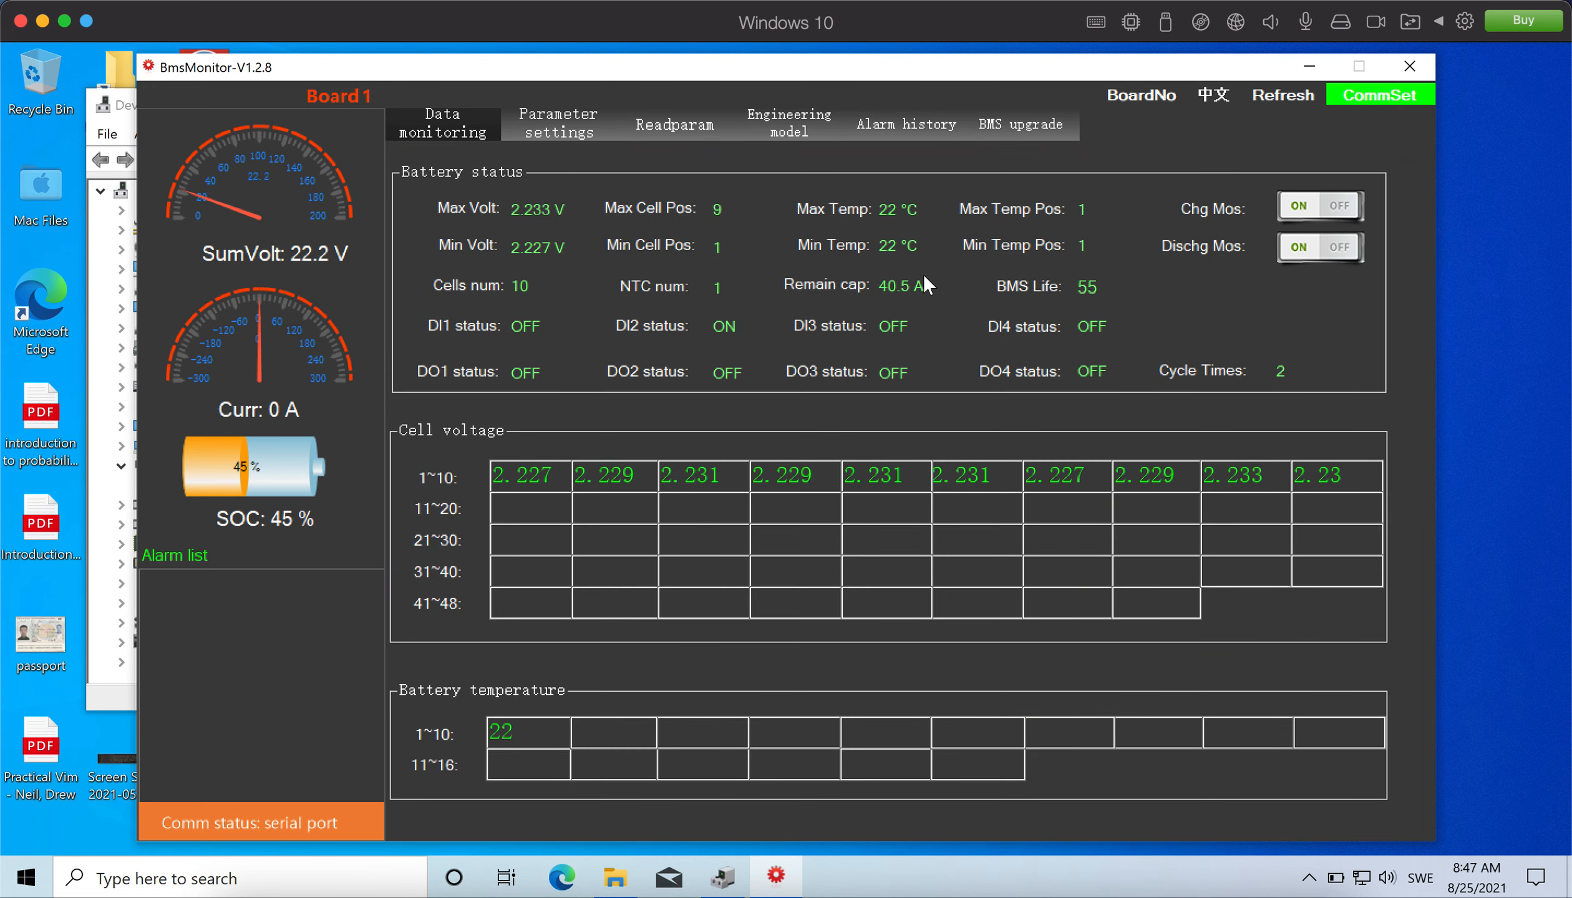